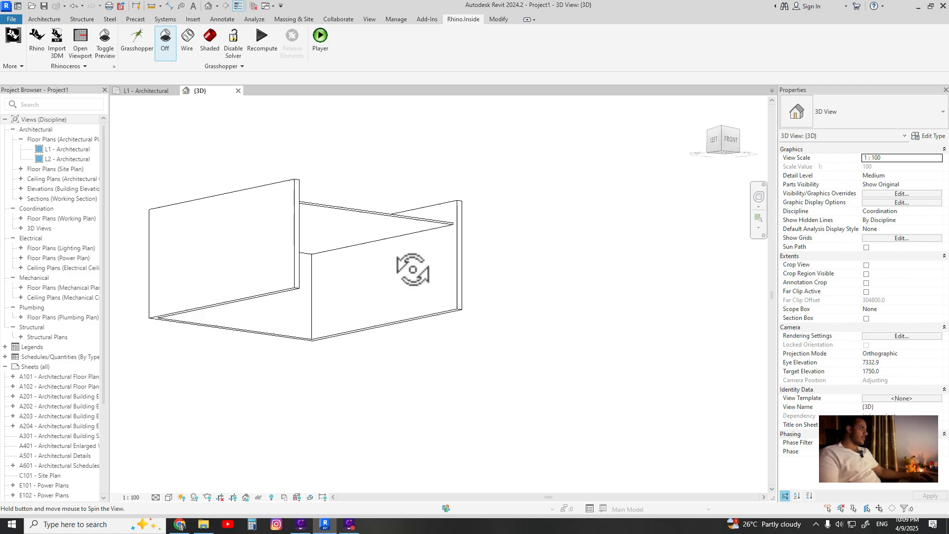
left_click(341, 207)
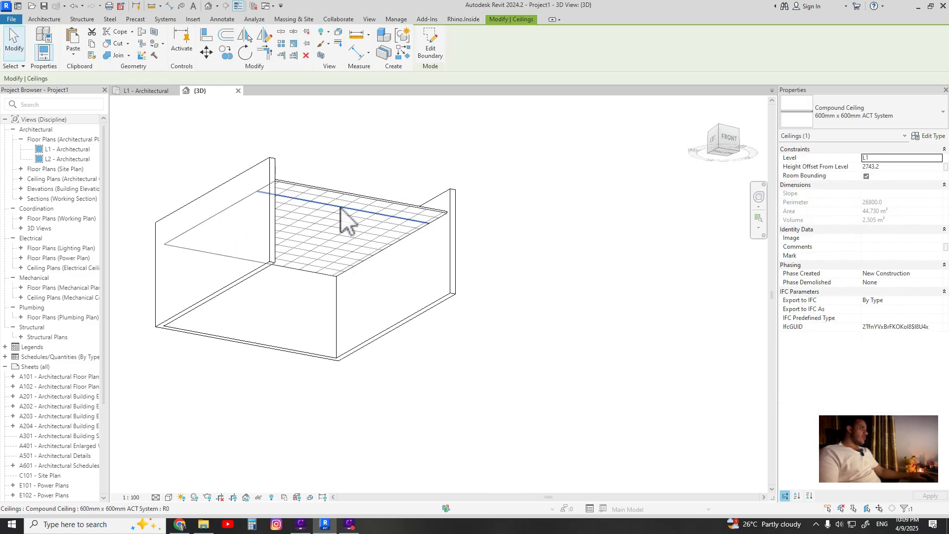
key("Escape")
left_click(341, 193)
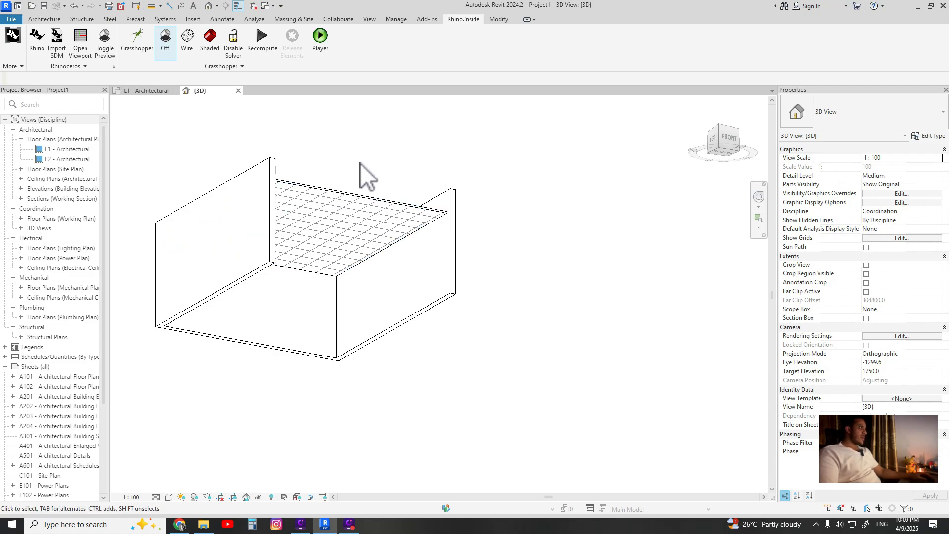
middle_click_drag(331, 151, 259, 138, "shift")
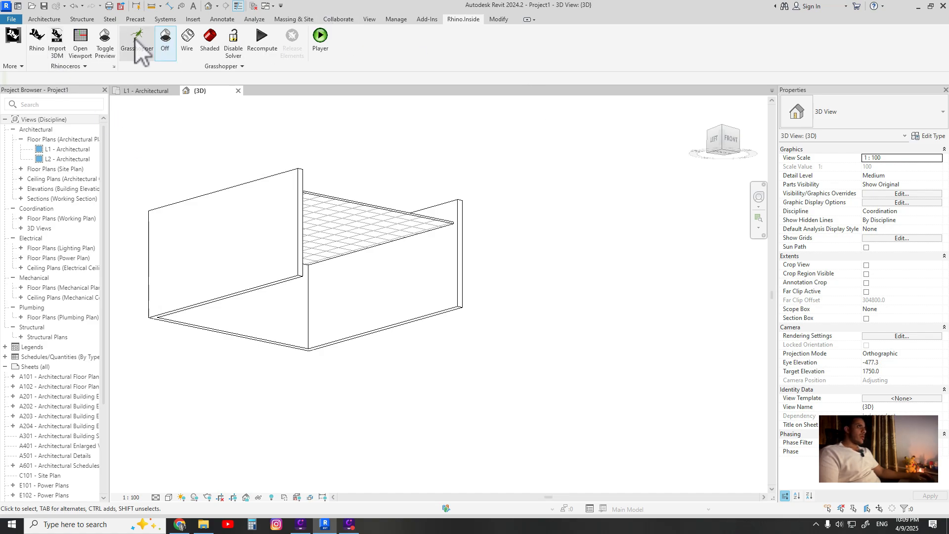
Launch Rhino and Grasshopper from the Rhino.Inside tools
left_click(49, 18)
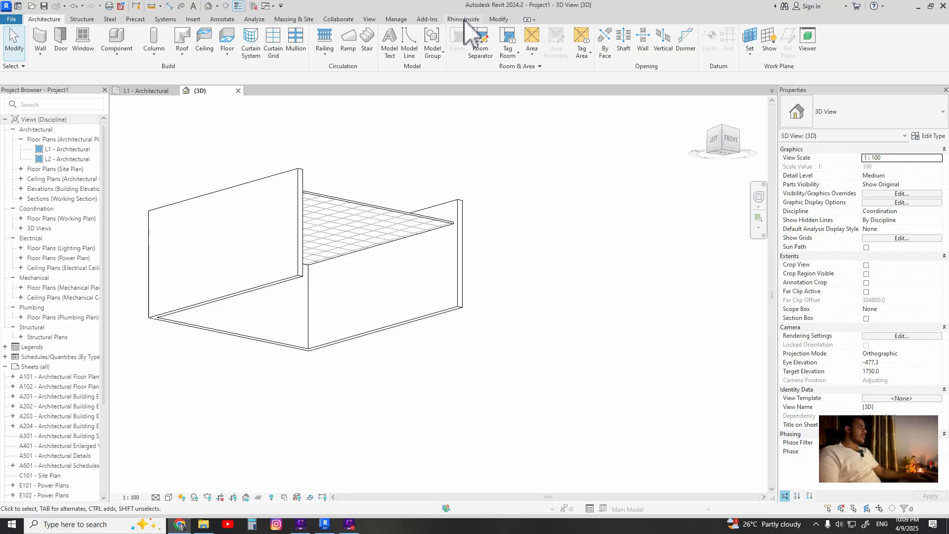
left_click(464, 19)
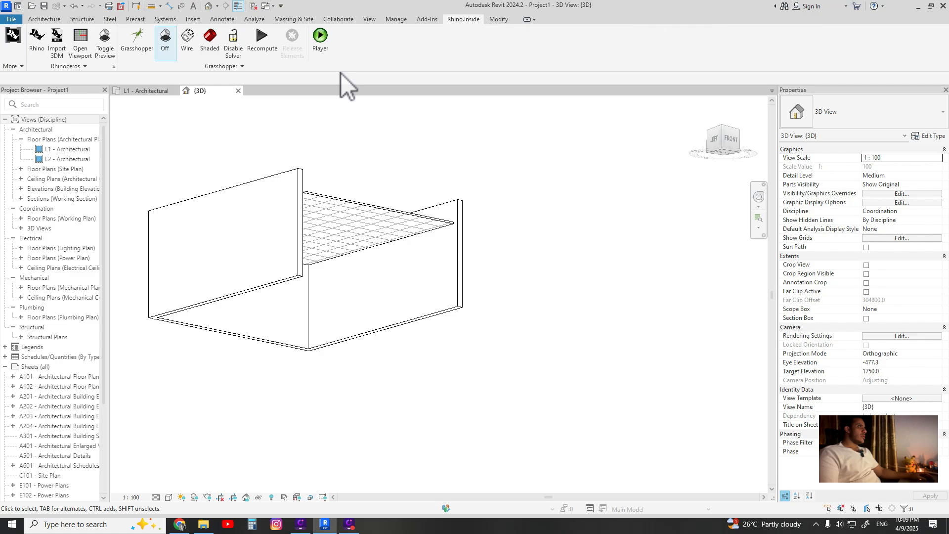
left_click(38, 47)
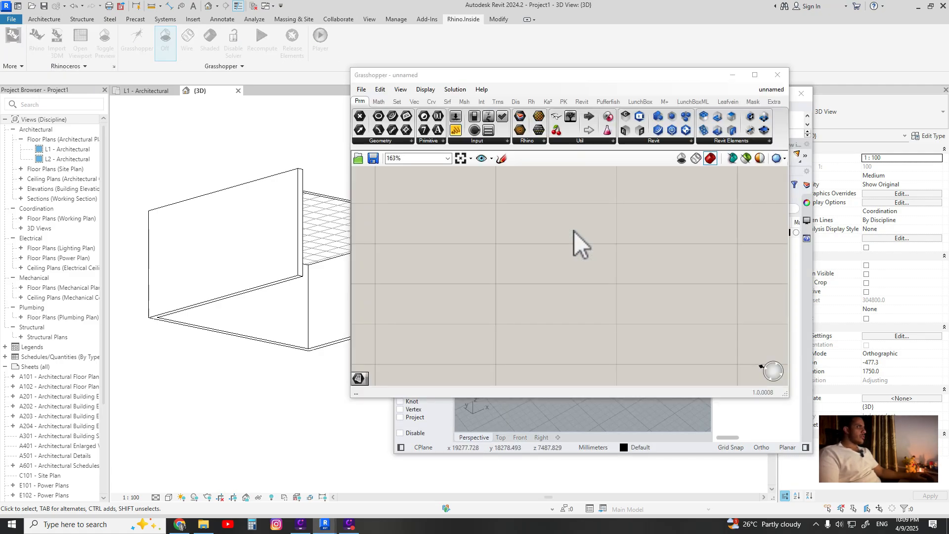
Place a Face parameter on the Grasshopper canvas by searching for face
right_click(573, 258)
left_click(573, 258)
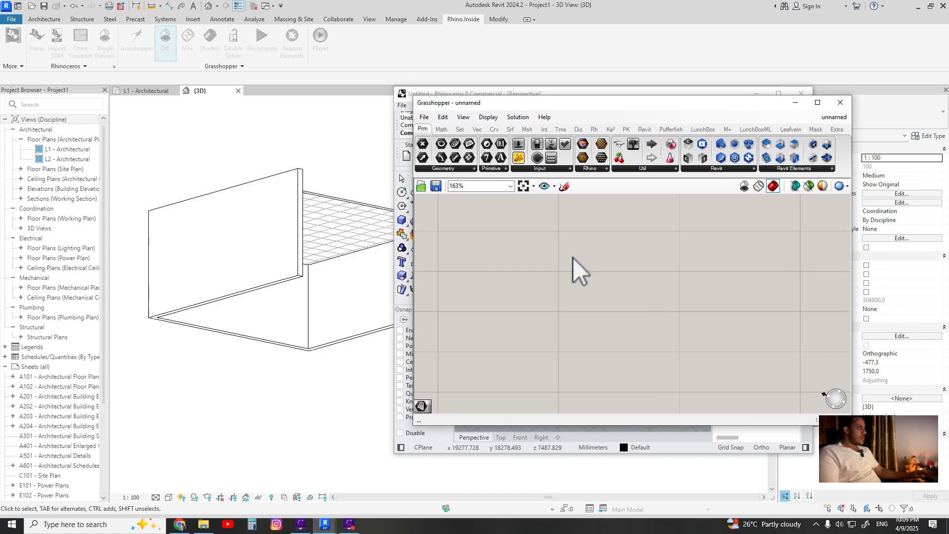
double_click(573, 258)
type("face")
key("Return")
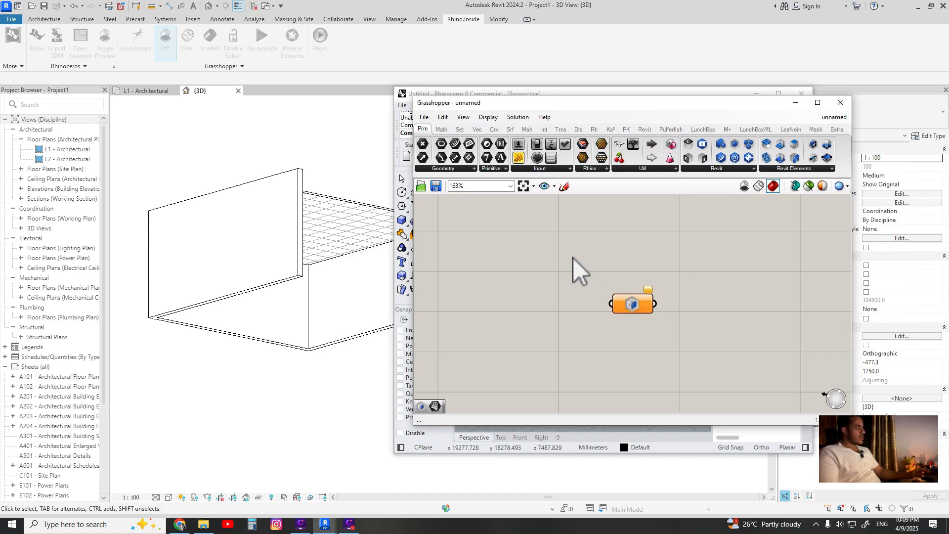
Switch the parameter to the Revit Face type and reposition it on the canvas
right_click(632, 307)
left_click(632, 307)
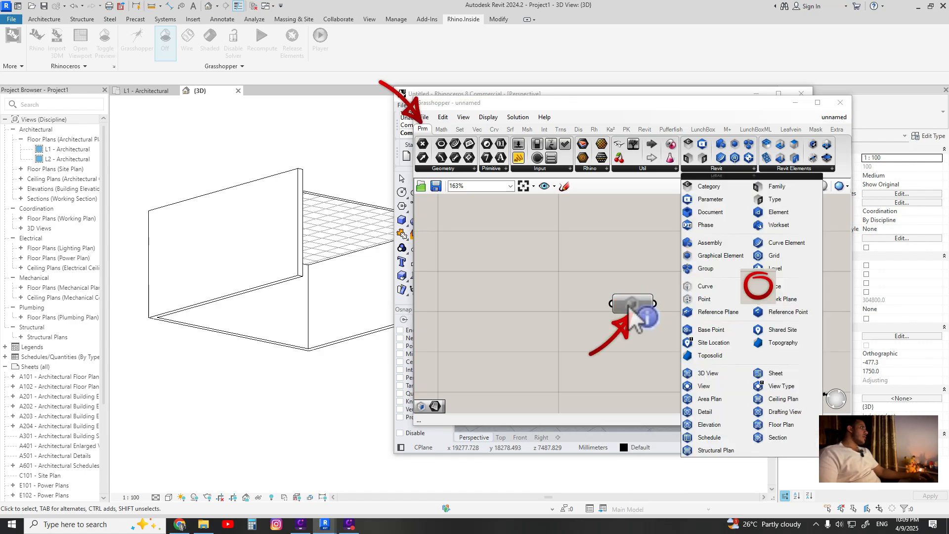
scroll(778, 307, "down", 2)
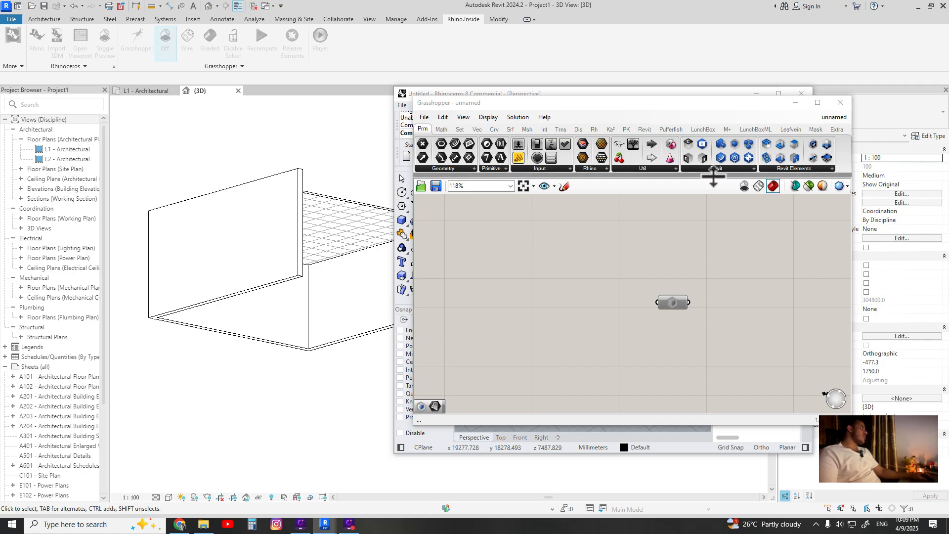
left_click_drag(684, 294, 630, 307)
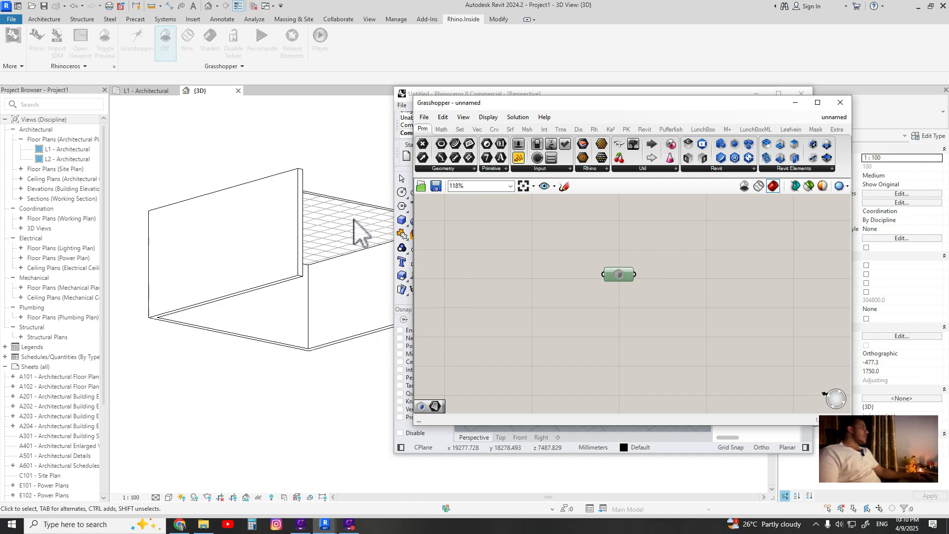
Set the parameter to one face by picking the ceiling's face in the Revit 3D view
scroll(618, 276, "up", 2)
right_click(607, 281)
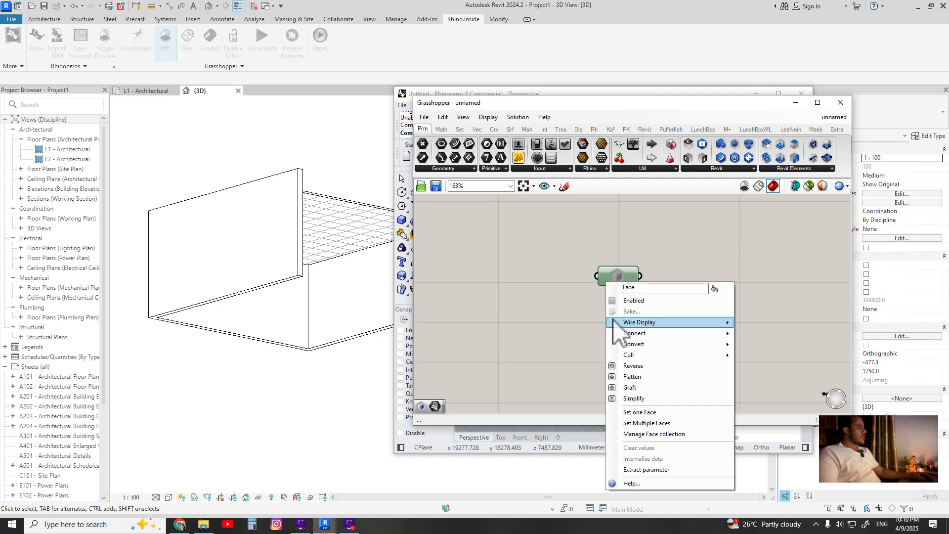
left_click(650, 413)
middle_click_drag(344, 223, 323, 203, "shift")
scroll(313, 215, "up", 2)
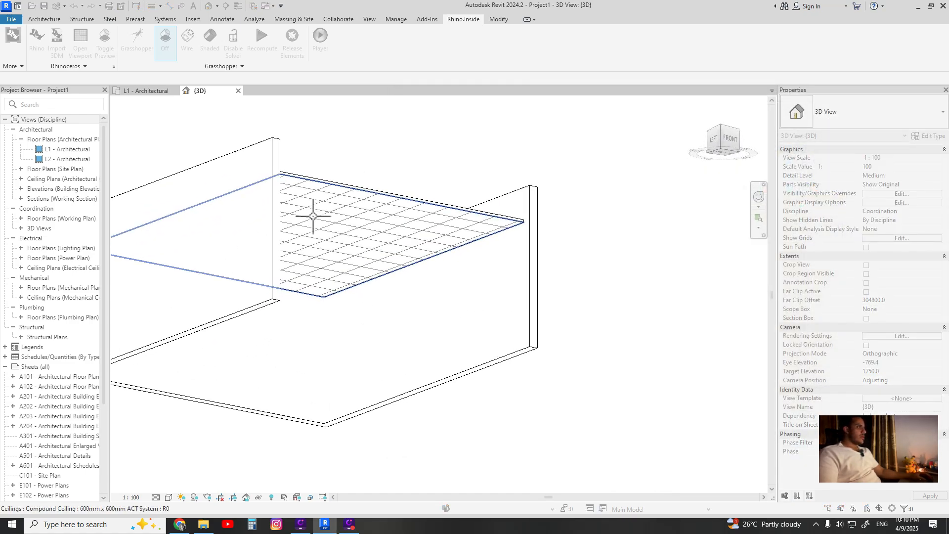
mouse_move(378, 199)
middle_mouse_down("shift")
mouse_move(387, 384)
mouse_move(377, 209)
middle_mouse_up("shift")
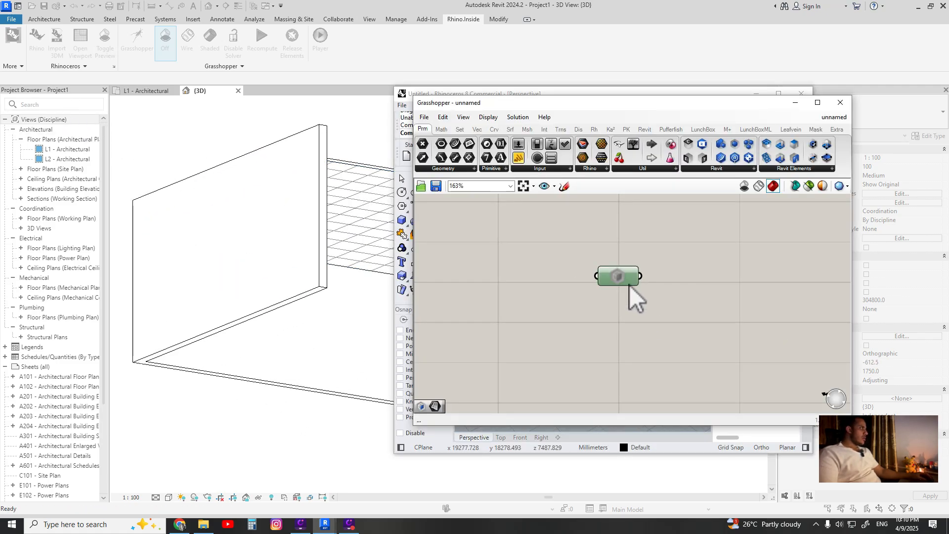
Move the Grasshopper window aside and preview the referenced ceiling face in the Rhino viewport
left_click_drag(742, 109, 383, 92)
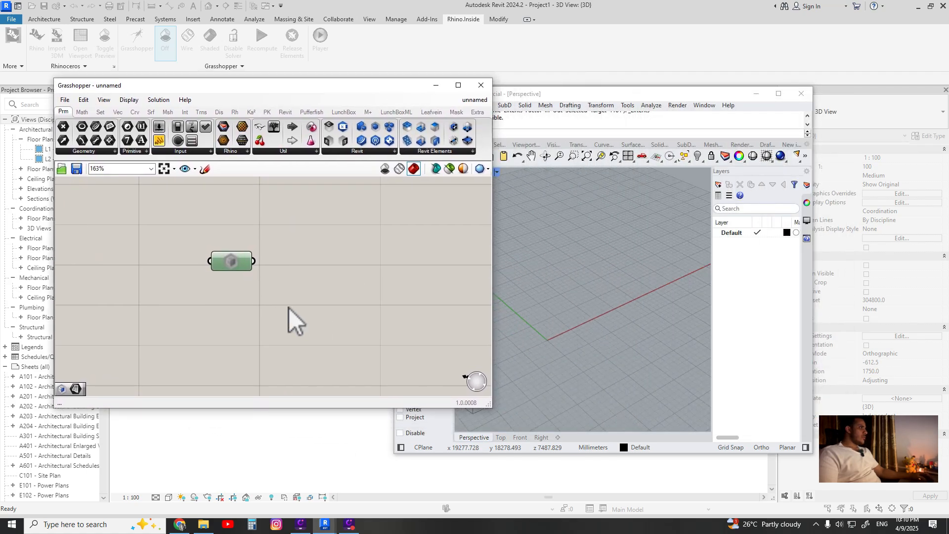
middle_click(231, 258)
left_click(260, 231)
middle_click(246, 263)
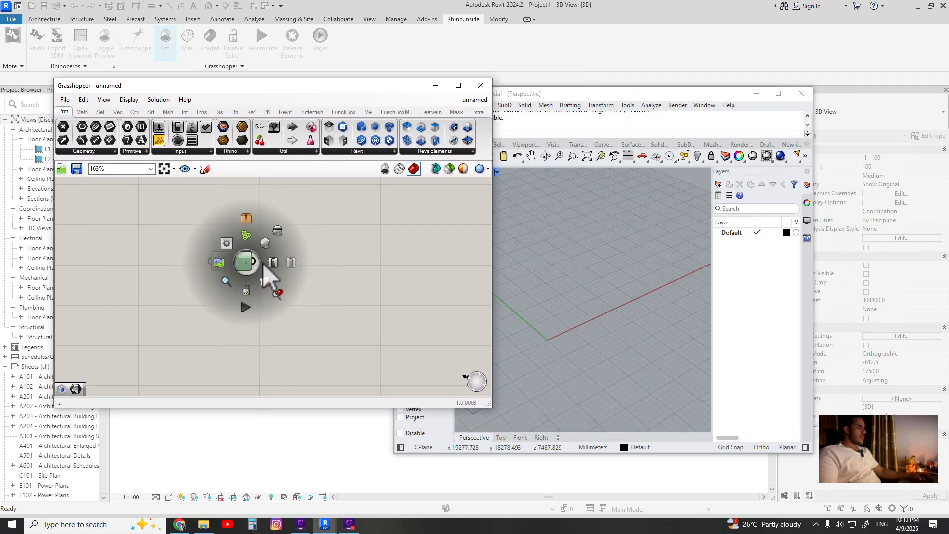
left_click(264, 243)
scroll(536, 295, "up", 6)
right_click_drag(536, 295, 599, 306)
left_click(436, 86)
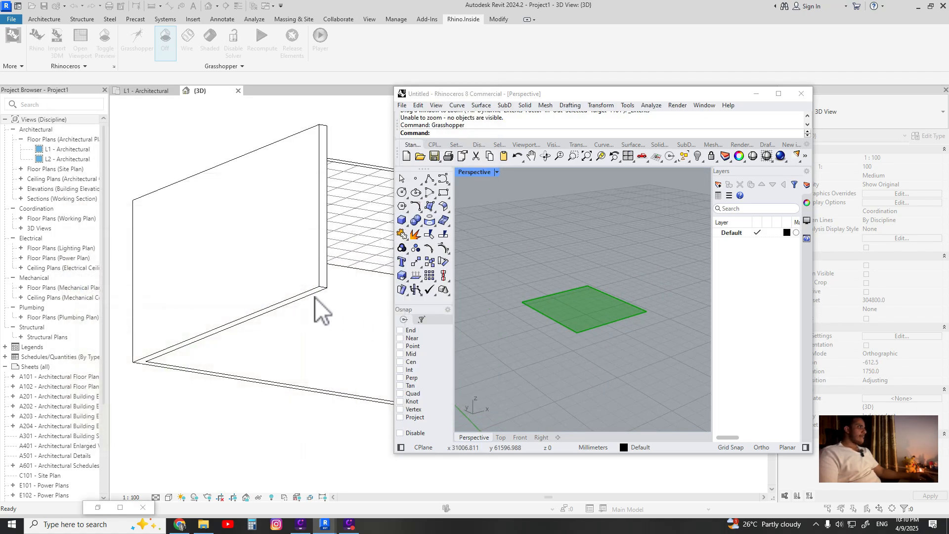
Inspect the ceiling and its boundary in the Revit 3D view
scroll(314, 296, "down", 3)
middle_click_drag(260, 269, 252, 212, "shift")
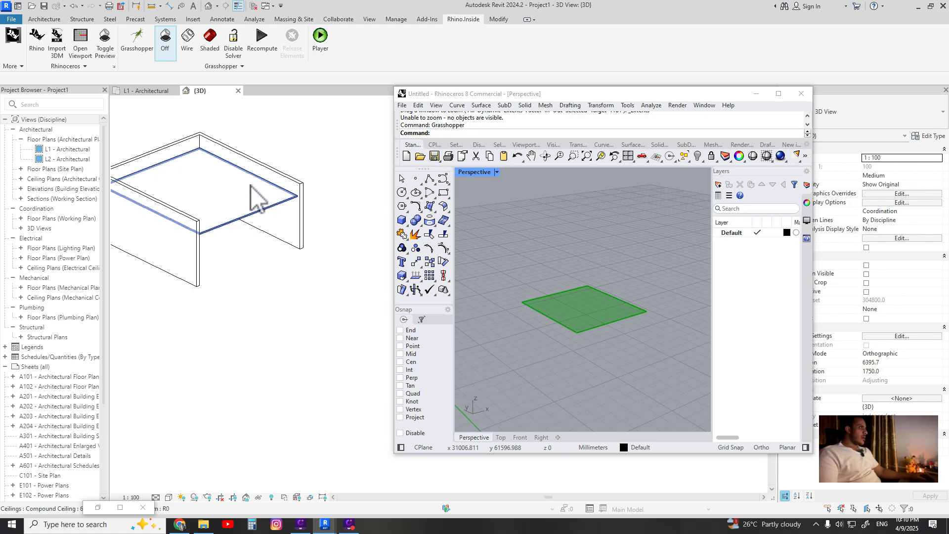
double_click(240, 221)
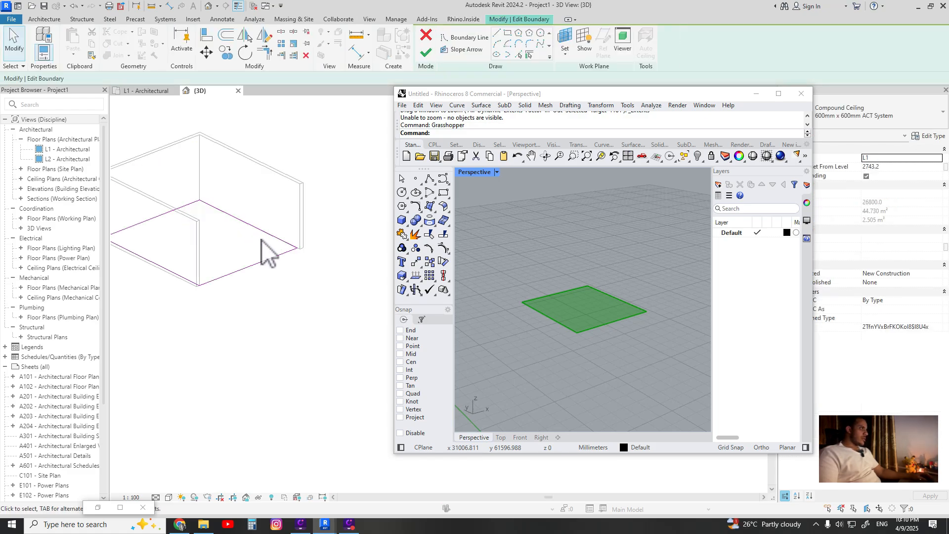
double_click(280, 298)
mouse_move(242, 214)
middle_mouse_down()
mouse_move(295, 266)
mouse_move(229, 247)
mouse_move(297, 148)
mouse_move(296, 345)
middle_mouse_up()
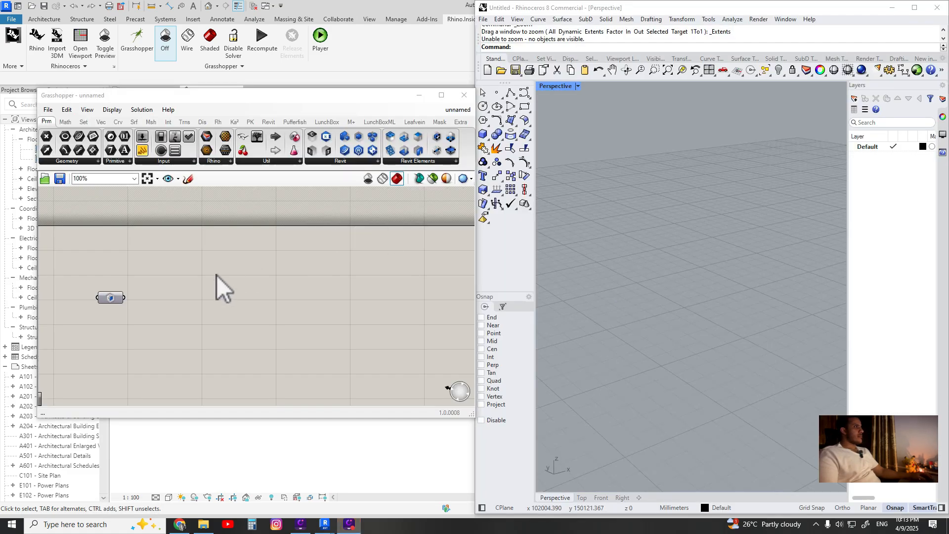
Add a Voronoi component to the Grasshopper canvas
scroll(217, 275, "up", 3)
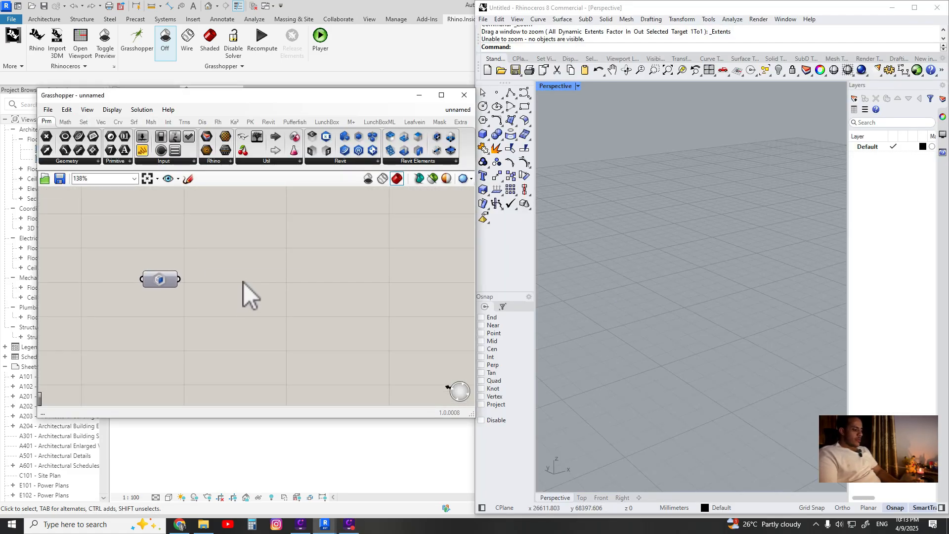
double_click(244, 283)
type("voro")
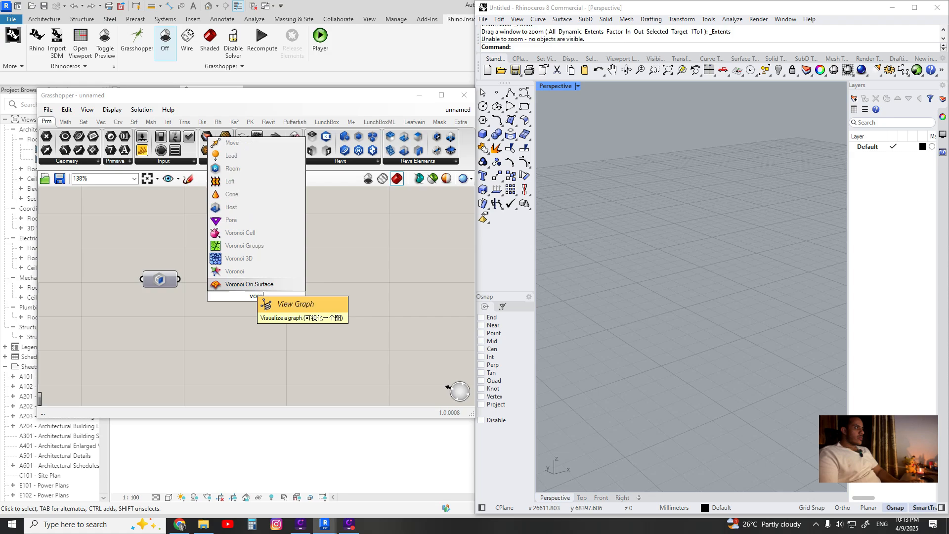
key("Return")
left_click_drag(250, 296, 339, 303)
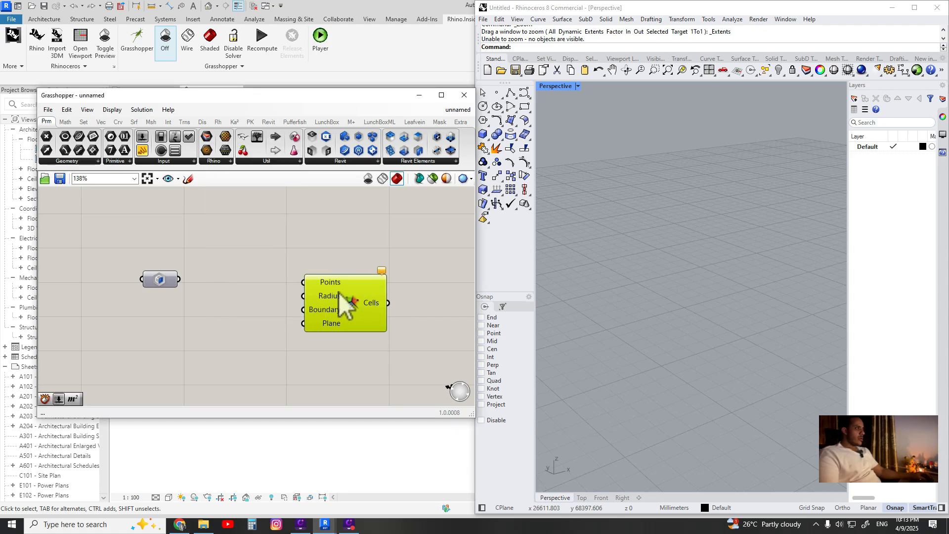
Add a Populate 2D component above the Voronoi component
double_click(267, 269)
type("pop")
key("Down")
key("Down")
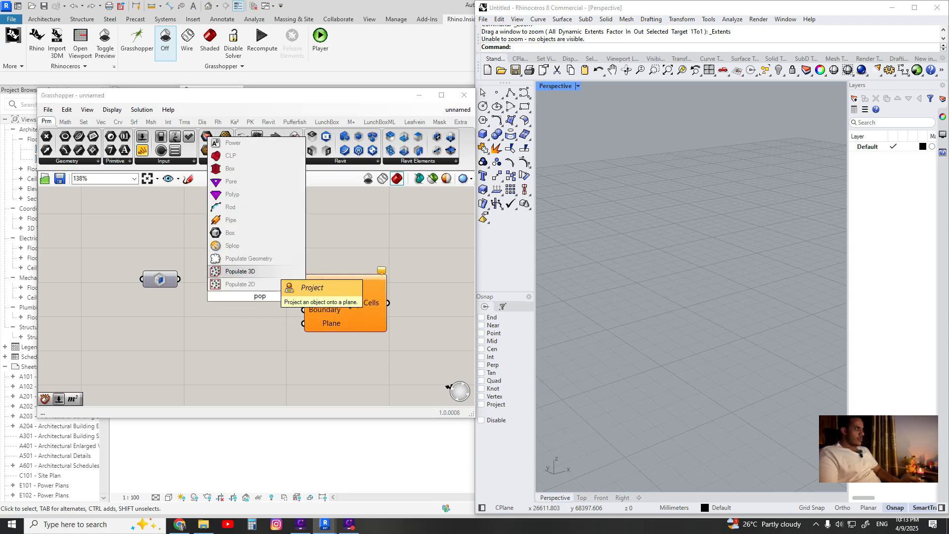
key("Return")
left_click_drag(263, 299, 269, 243)
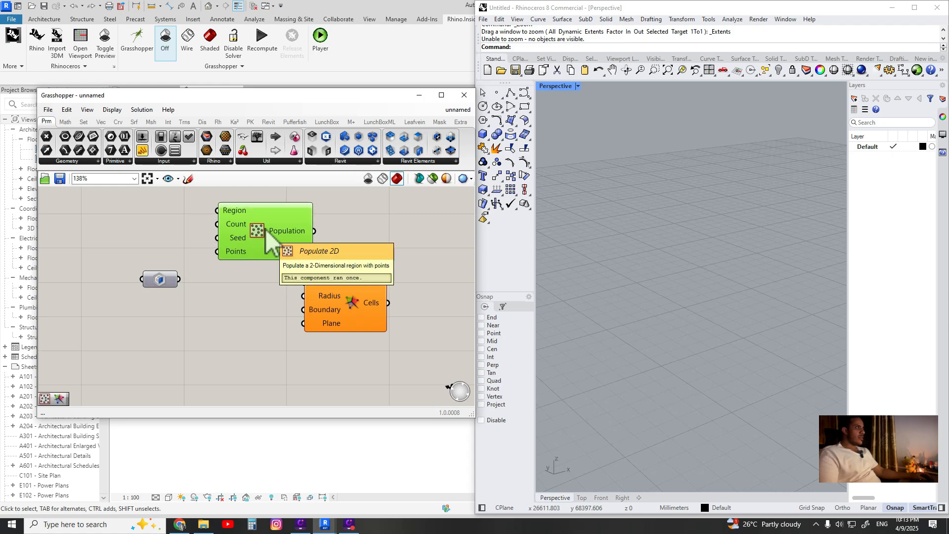
Connect the ceiling face parameter to Populate 2D's Region input and tidy the component layout
scroll(252, 254, "down", 2)
left_click_drag(175, 304, 210, 246)
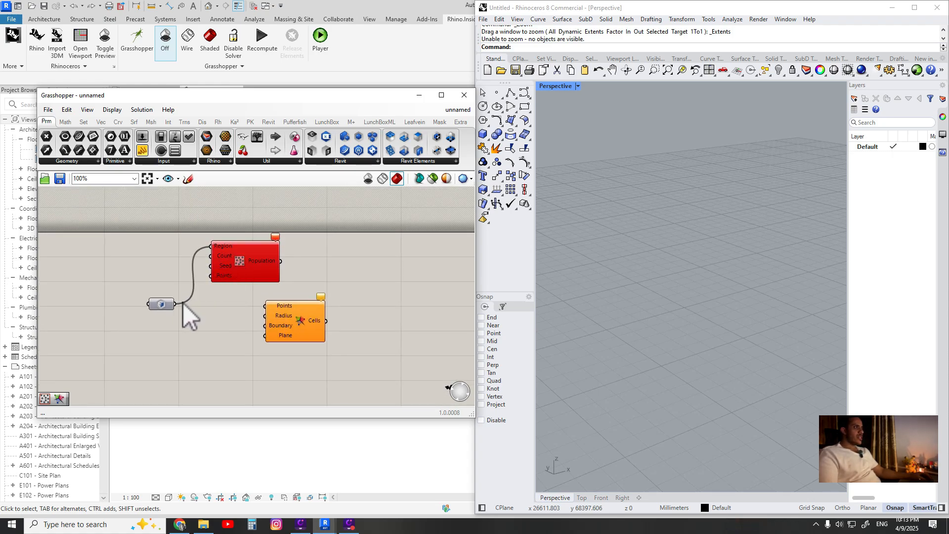
left_click_drag(162, 304, 126, 300)
left_click_drag(242, 270, 254, 269)
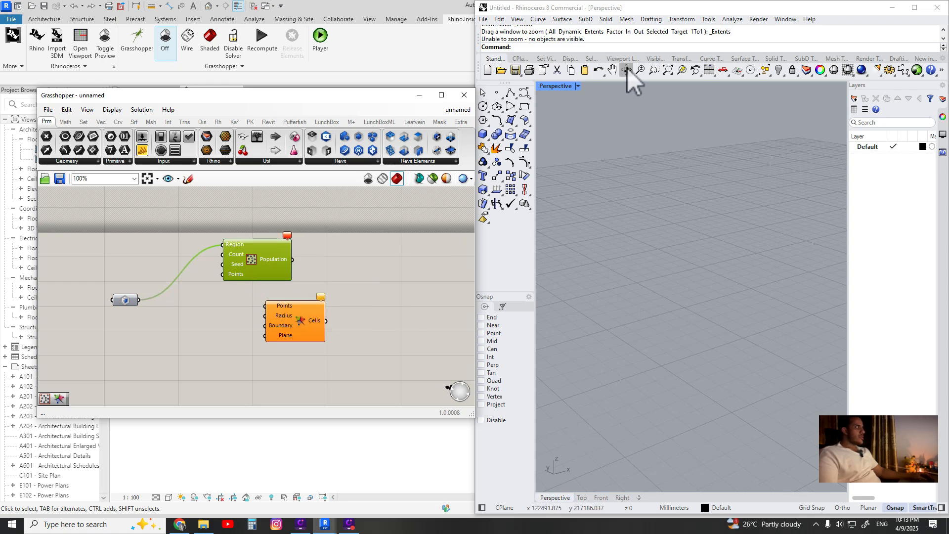
left_click(804, 15)
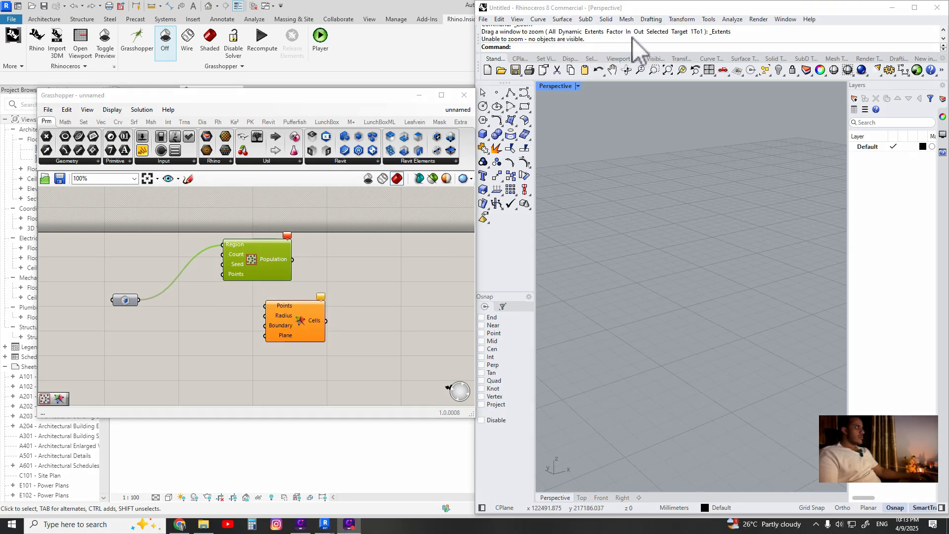
left_click_drag(438, 243, 344, 353)
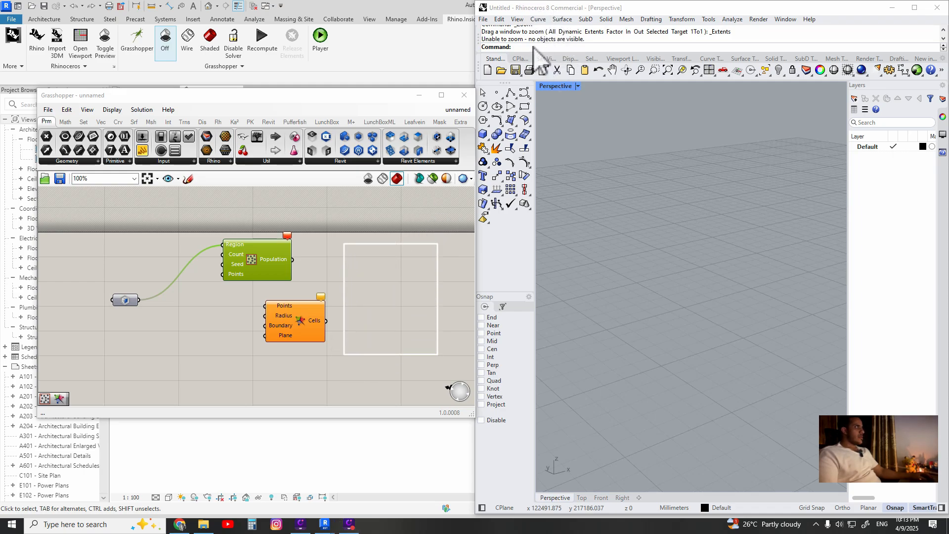
left_click(429, 256)
left_click(409, 255)
left_click(372, 256)
left_click(362, 266)
left_click_drag(370, 280, 387, 280)
left_click(397, 274)
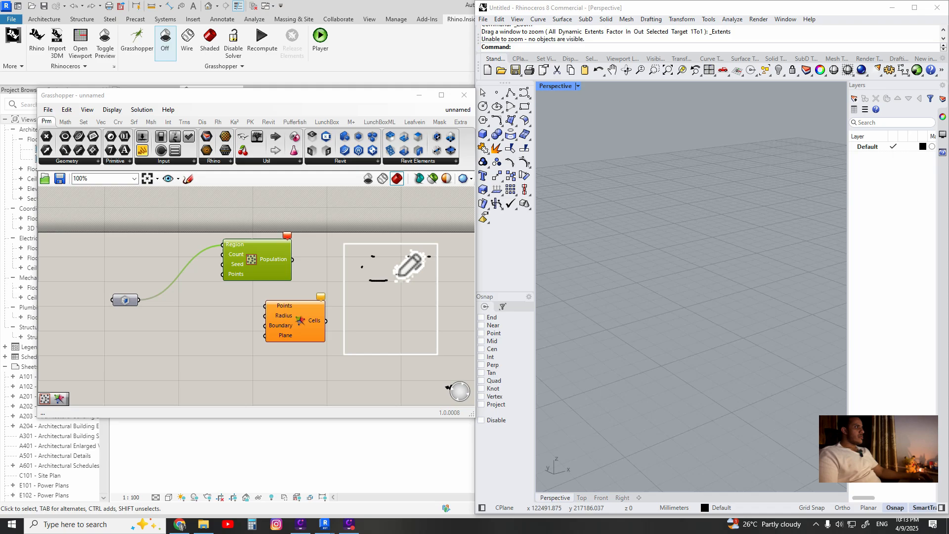
left_click(417, 277)
left_click(362, 295)
left_click(354, 325)
left_click(406, 324)
left_click(424, 346)
left_click(375, 346)
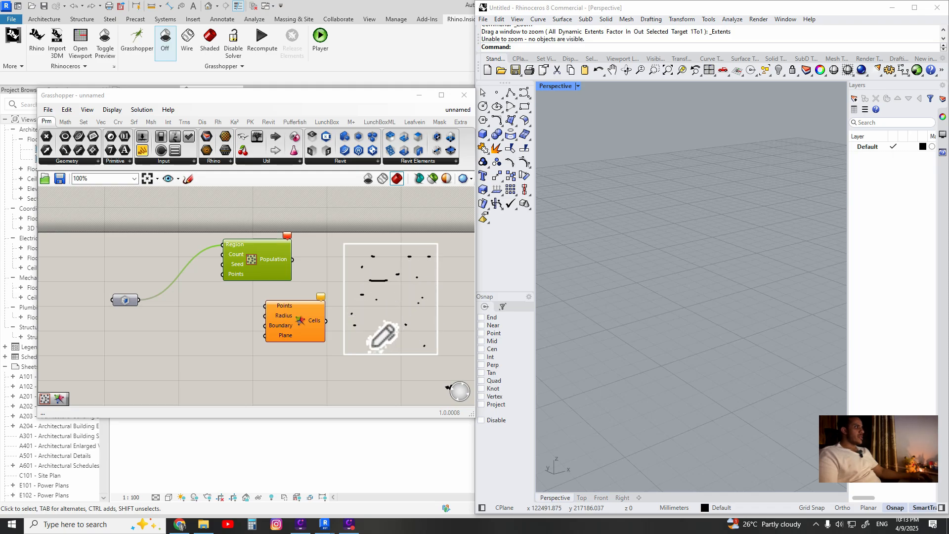
left_click(362, 344)
left_click(378, 326)
left_click(392, 304)
left_click_drag(399, 291, 404, 290)
left_click(350, 246)
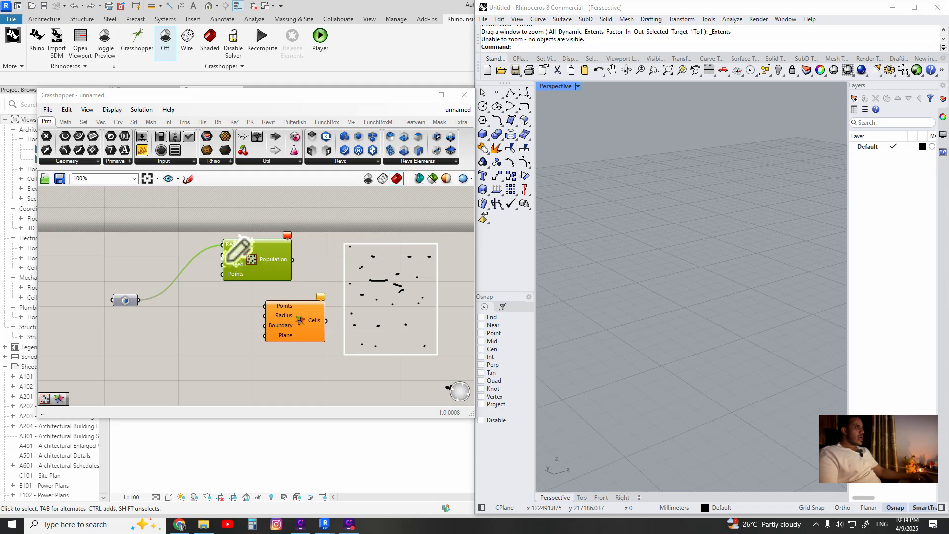
mouse_move(224, 253)
left_mouse_down()
mouse_move(245, 249)
mouse_move(239, 260)
left_mouse_up()
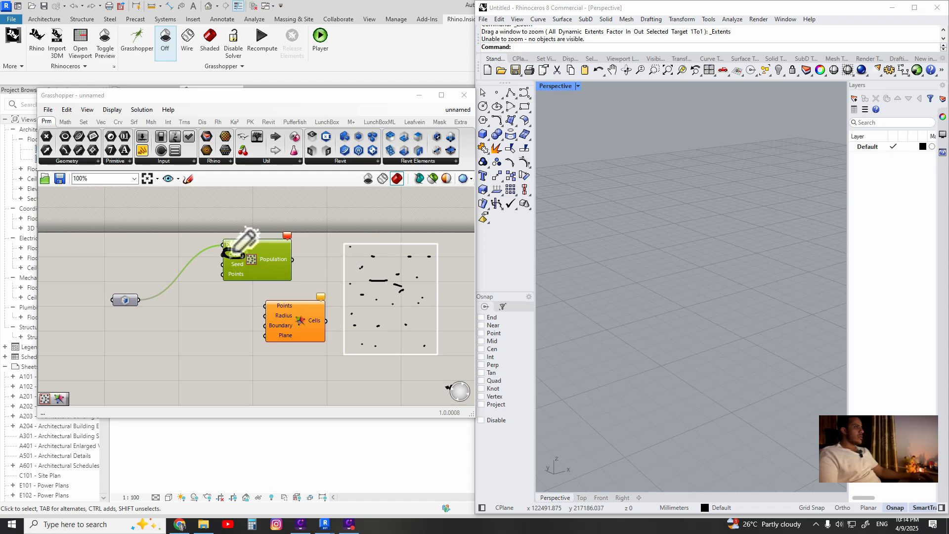
left_click(798, 12)
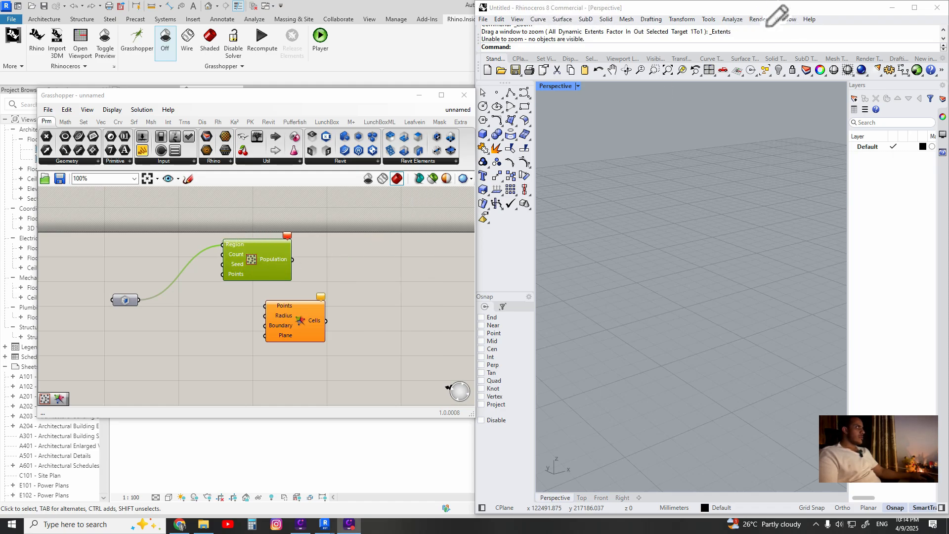
left_click(203, 331)
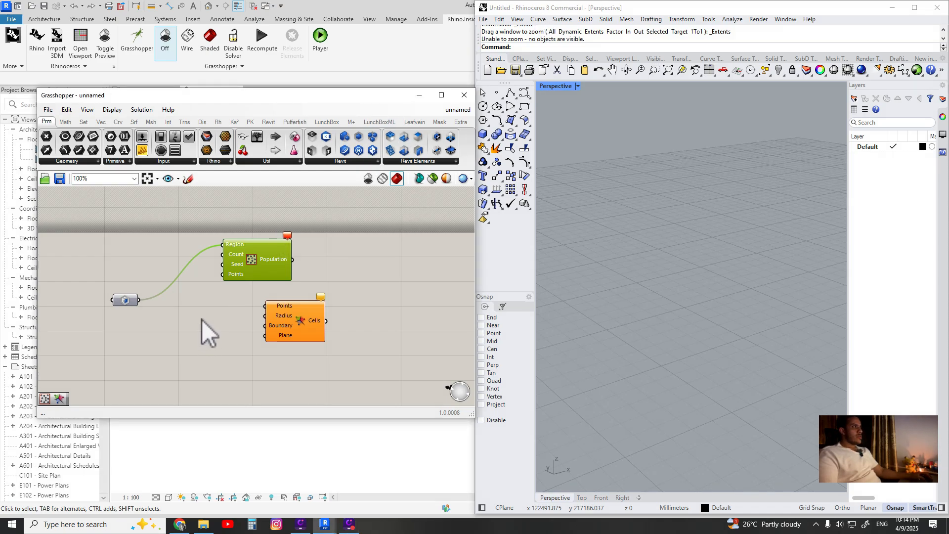
Check the error on Populate 2D and reposition the ceiling face parameter on the canvas
scroll(208, 333, "up", 3)
mouse_move(344, 221)
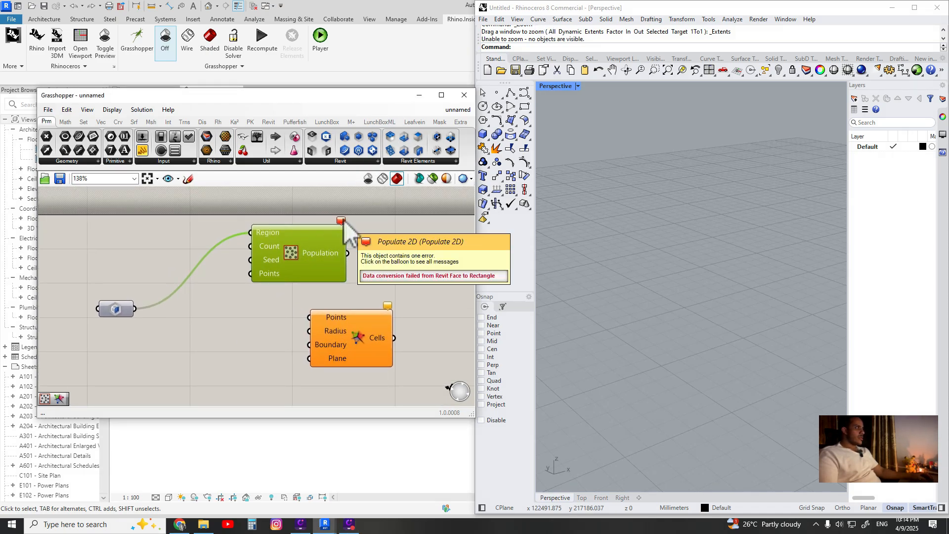
right_click_drag(103, 359, 180, 364)
left_click(179, 314)
scroll(353, 262, "down", 3)
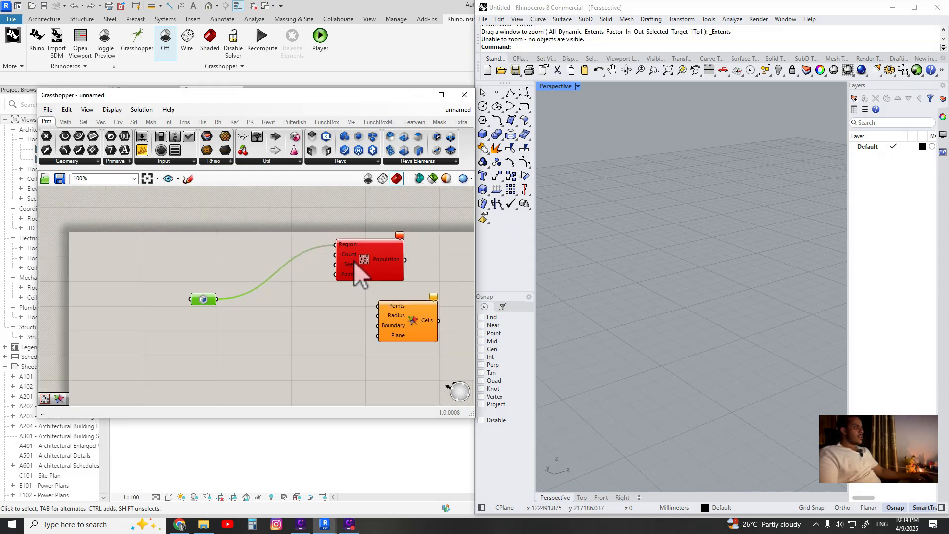
left_click_drag(208, 304, 200, 302)
scroll(731, 321, "down", 4)
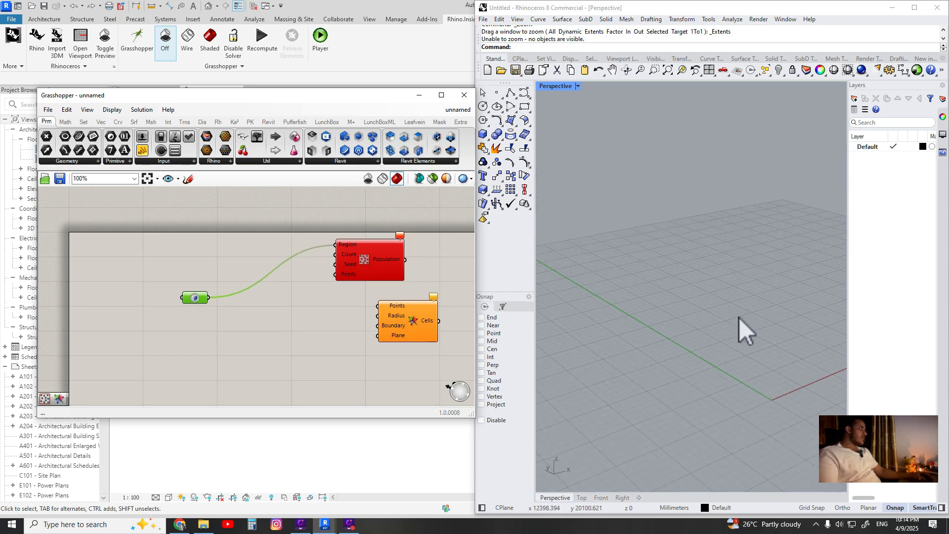
left_click(610, 308)
Turn on the preview of the ceiling face parameter in the Rhino viewport
left_click(251, 312)
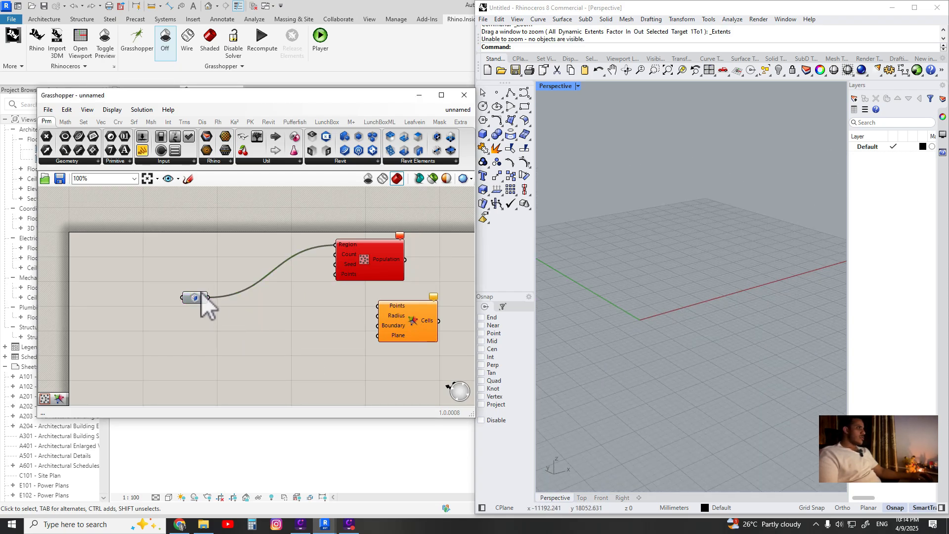
middle_click(197, 302)
left_click(215, 283)
scroll(263, 303, "up", 2)
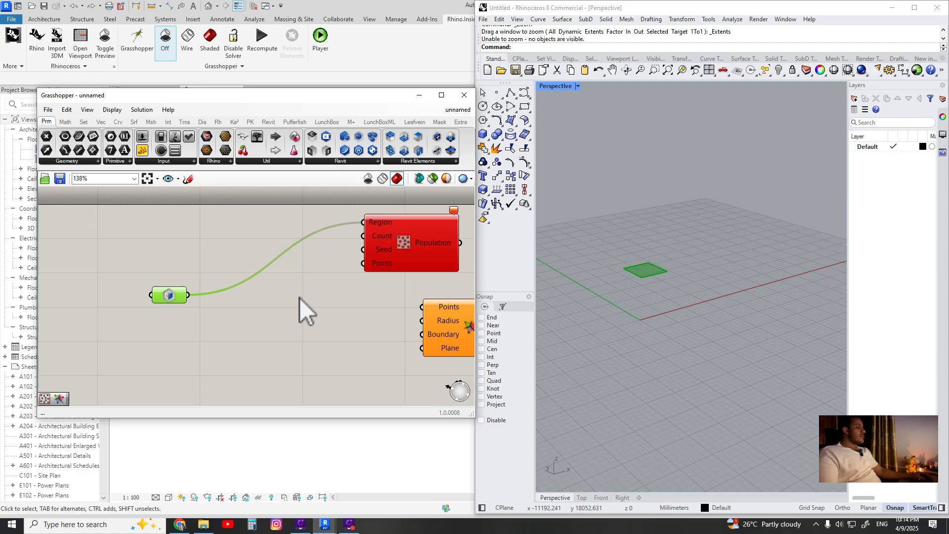
Insert a Surface parameter between the ceiling face and Populate 2D's Region input
scroll(627, 261, "up", 3)
left_click(217, 314)
double_click(217, 314)
type("s")
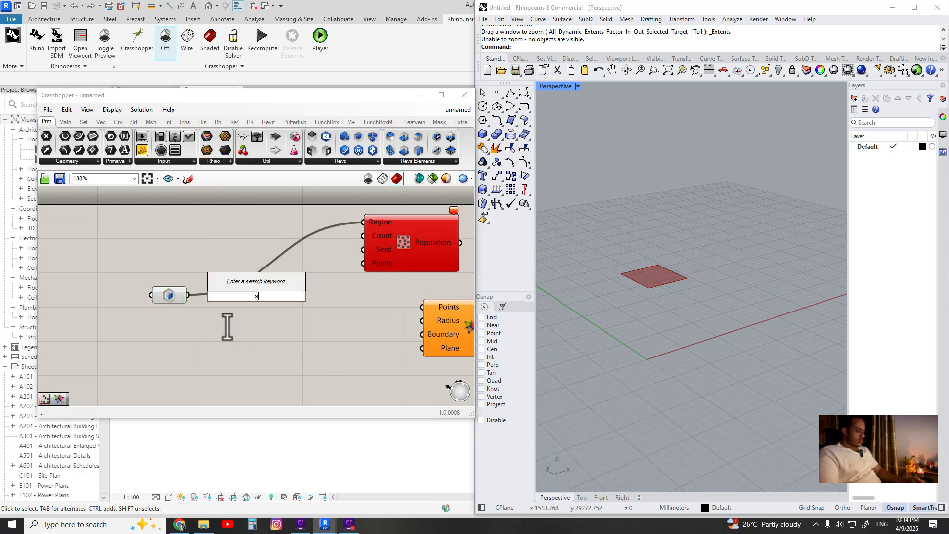
type("urface")
key("Return")
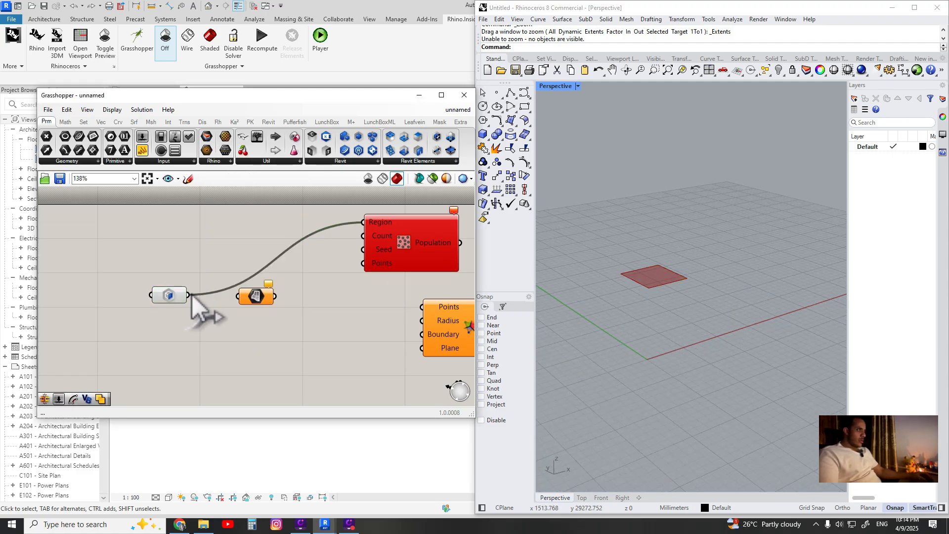
left_click_drag(188, 295, 364, 222)
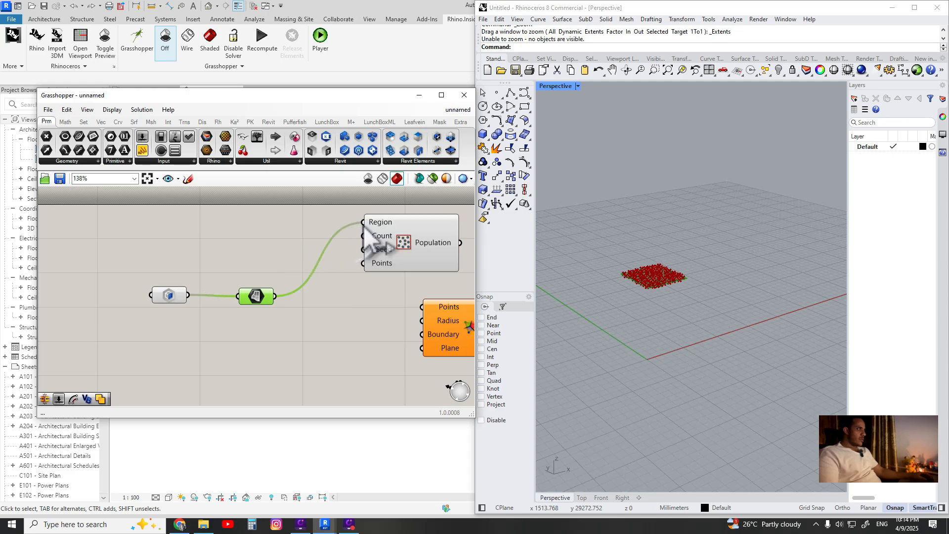
left_click_drag(256, 296, 261, 255)
Turn off the preview of the ceiling face parameter
left_click(170, 295)
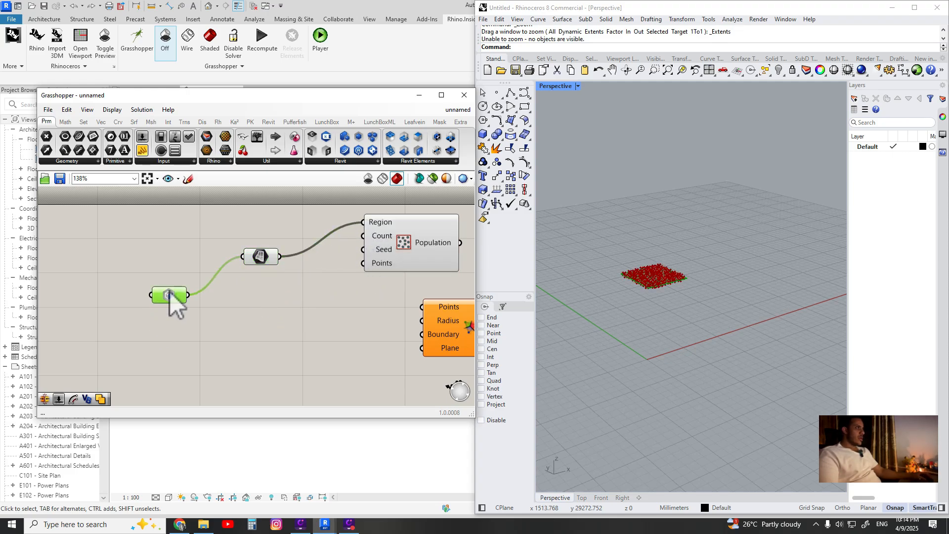
left_click(177, 273)
left_click(175, 297)
middle_click(175, 296)
left_click(205, 266)
scroll(651, 237, "up", 5)
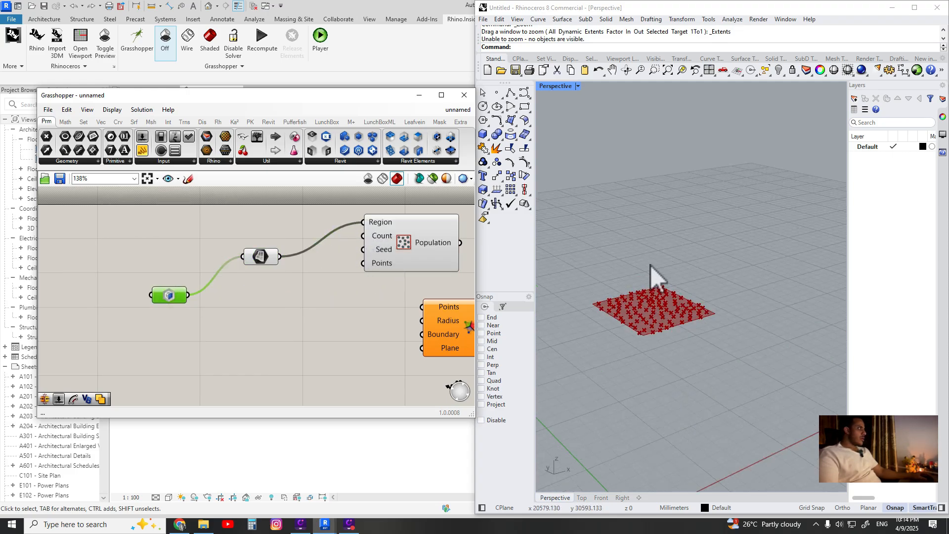
scroll(651, 265, "up", 5)
right_click_drag(318, 269, 338, 313)
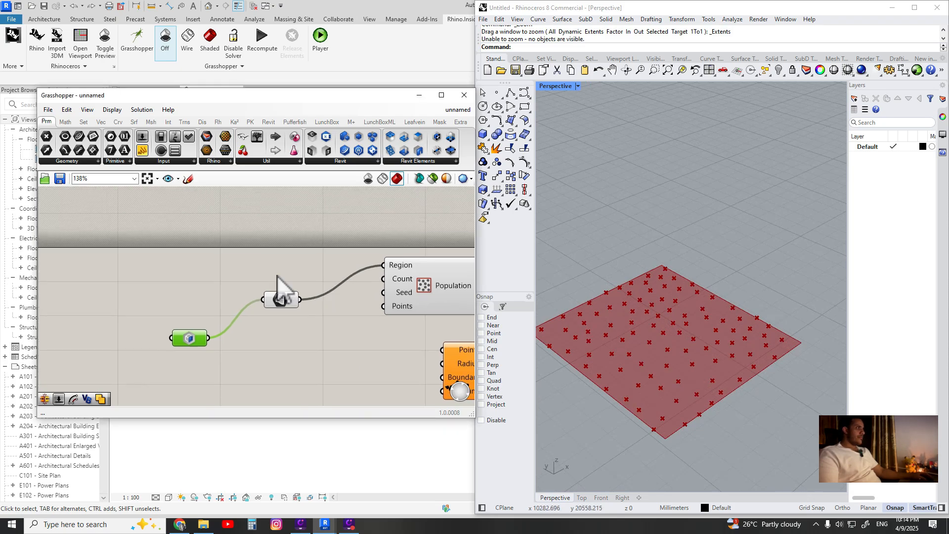
Add a number slider set to 50 and connect it to Populate 2D's Count input
double_click(258, 259)
type("500")
key("BackSpace")
key("Return")
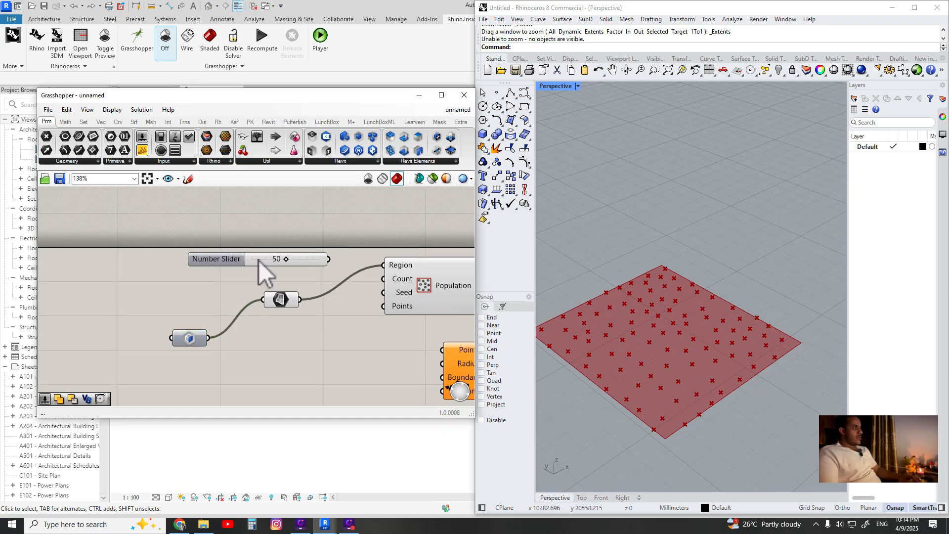
left_click_drag(357, 267, 383, 278)
mouse_move(286, 259)
left_mouse_down()
mouse_move(255, 260)
mouse_move(303, 260)
mouse_move(273, 260)
left_mouse_up()
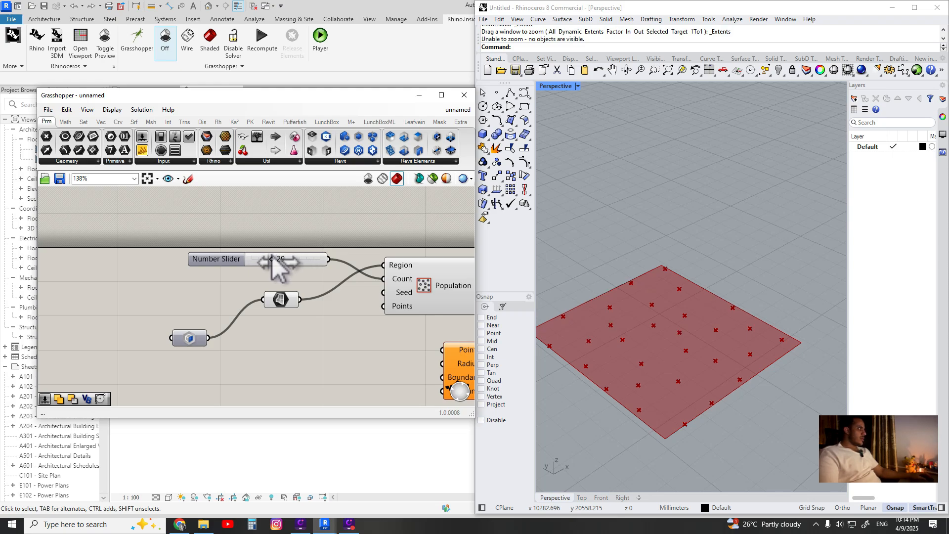
double_click(302, 259)
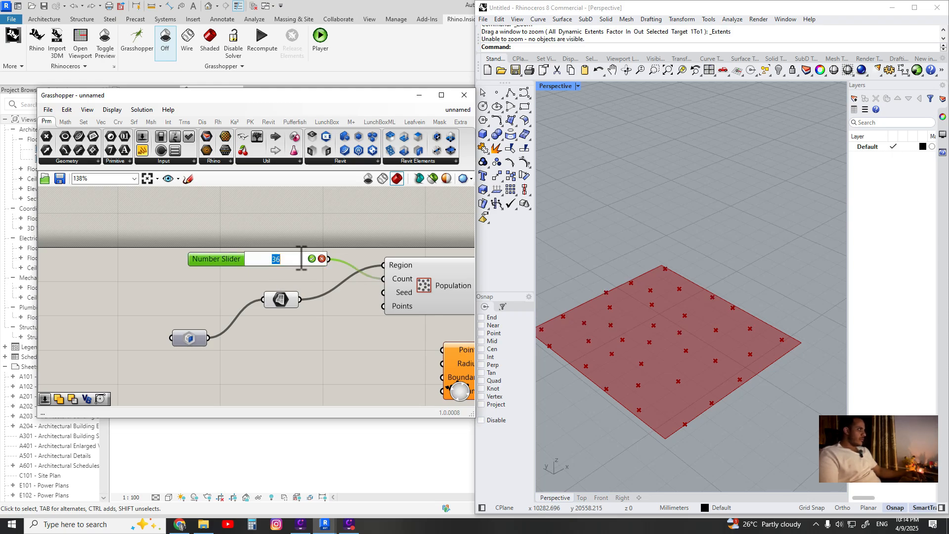
type("50")
key("Return")
Connect Populate 2D's Population output to the Voronoi component's Points input
scroll(386, 363, "down", 4)
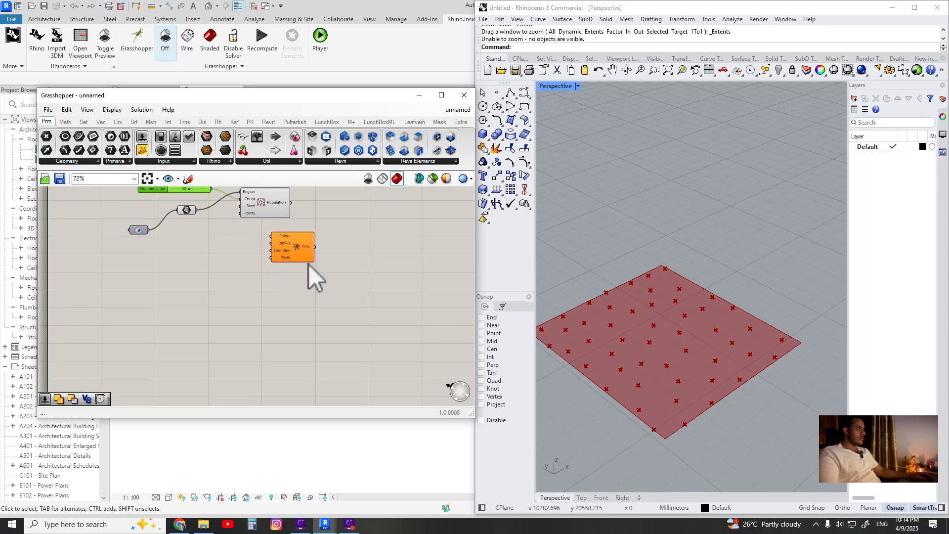
left_click(277, 210)
scroll(299, 261, "up", 3)
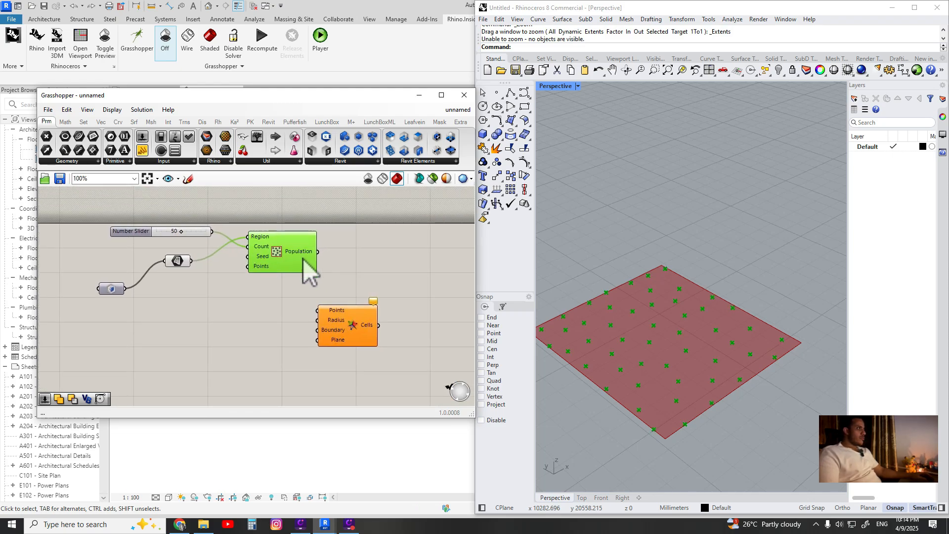
left_click_drag(367, 330, 365, 301)
left_click_drag(311, 262, 336, 316)
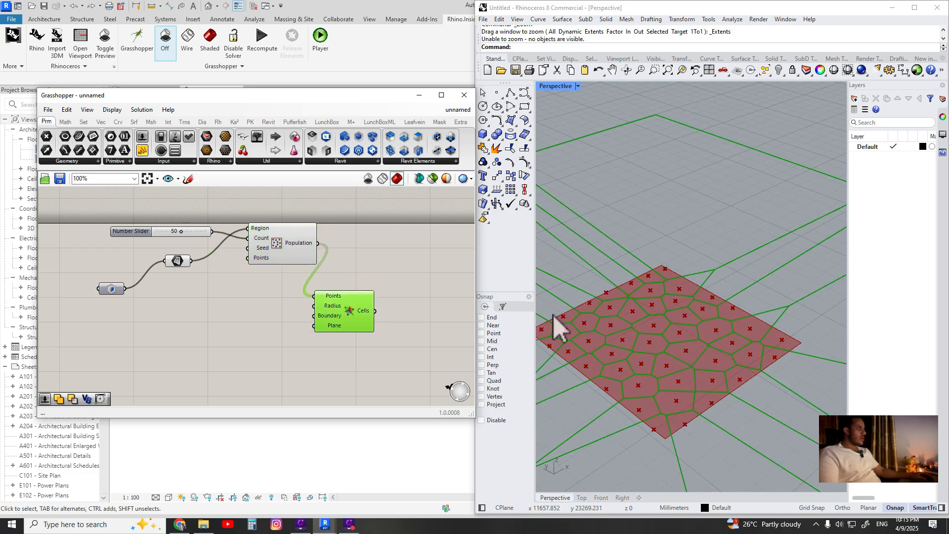
Connect the Surface parameter to the Voronoi component's Boundary input
scroll(624, 329, "down", 3)
right_click_drag(262, 320, 300, 312)
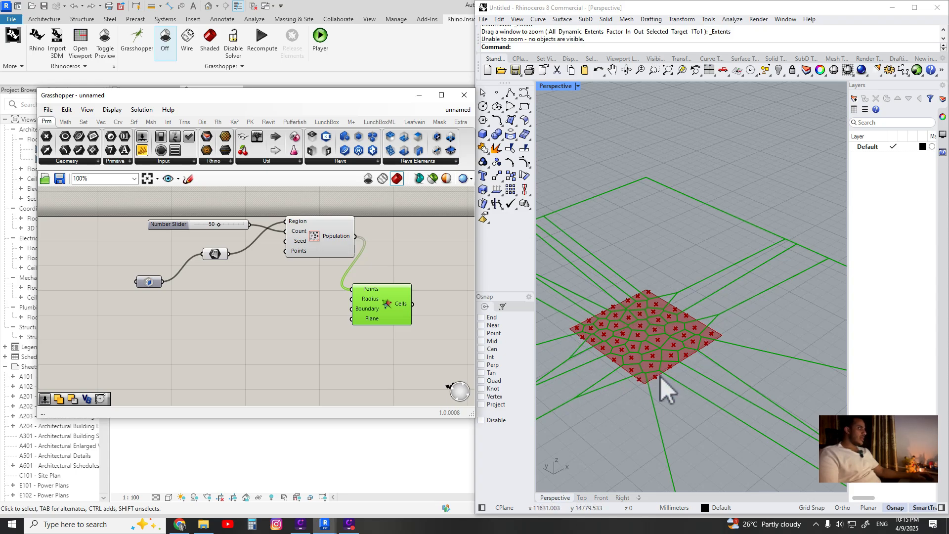
left_click_drag(223, 254, 355, 314)
scroll(652, 316, "up", 2)
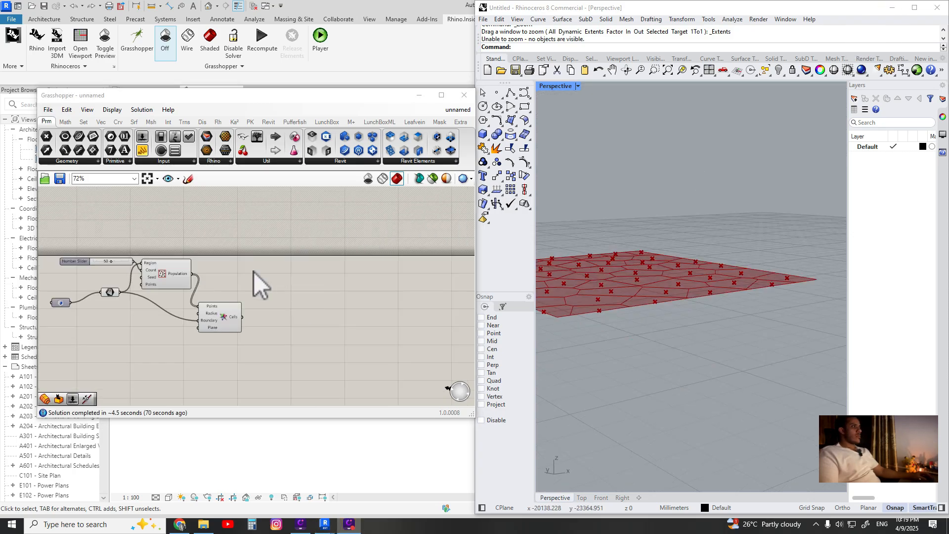
scroll(257, 284, "up", 2)
right_click(243, 284)
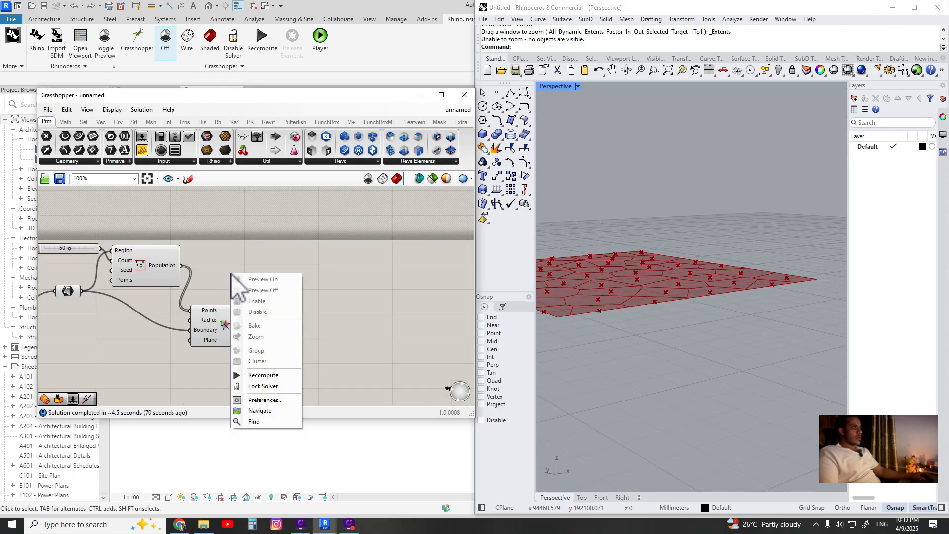
right_click_drag(664, 289, 682, 324)
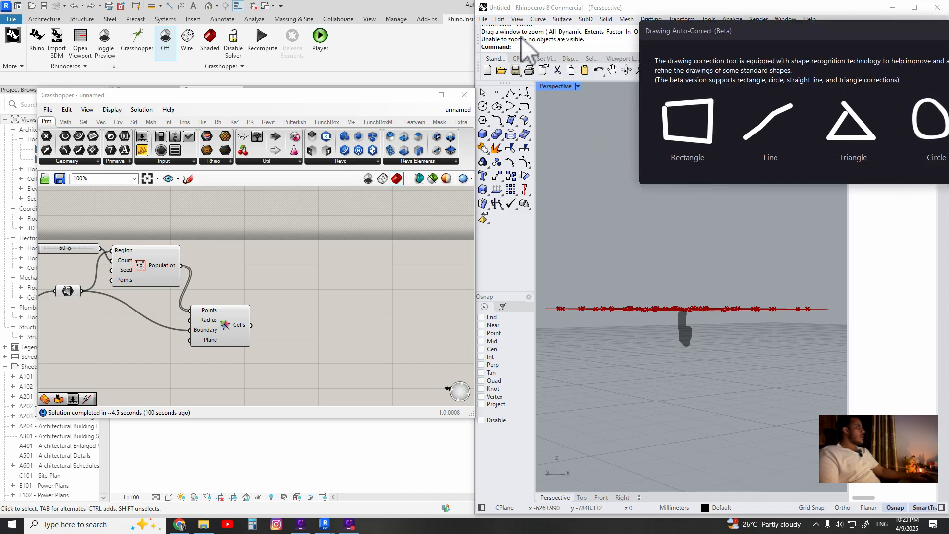
left_click_drag(911, 39, 776, 49)
left_click(828, 39)
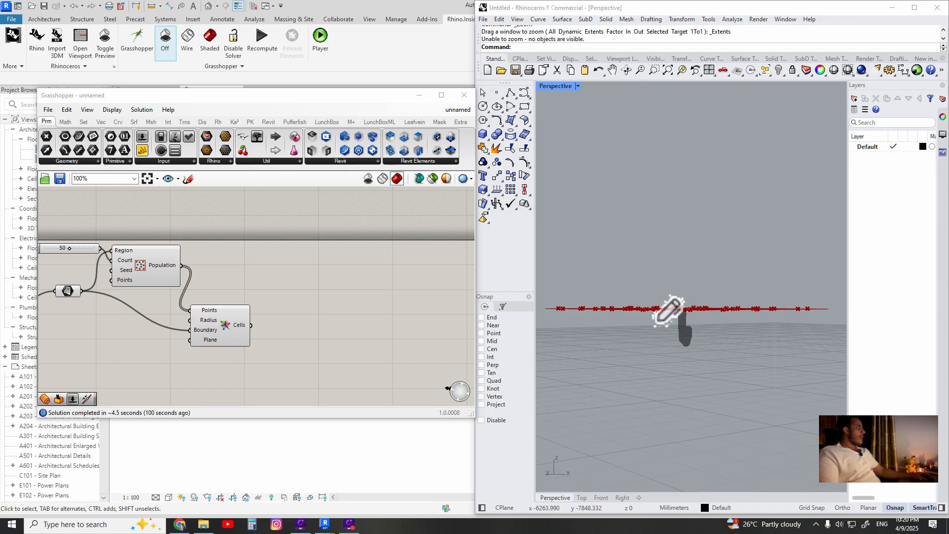
mouse_move(649, 312)
left_mouse_down()
mouse_move(645, 361)
mouse_move(662, 339)
left_mouse_up()
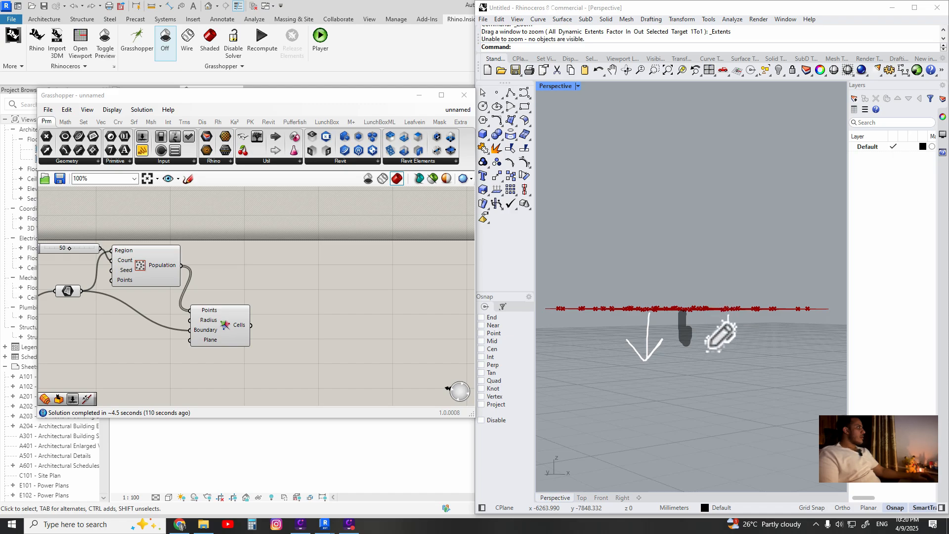
left_click(799, 14)
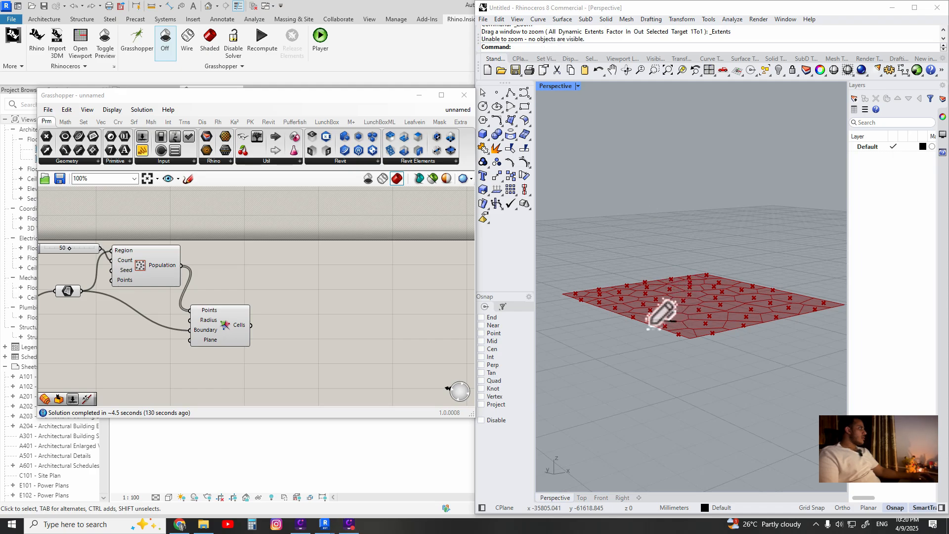
mouse_move(645, 326)
left_mouse_down()
mouse_move(713, 306)
mouse_move(712, 347)
mouse_move(679, 364)
mouse_move(691, 352)
left_mouse_up()
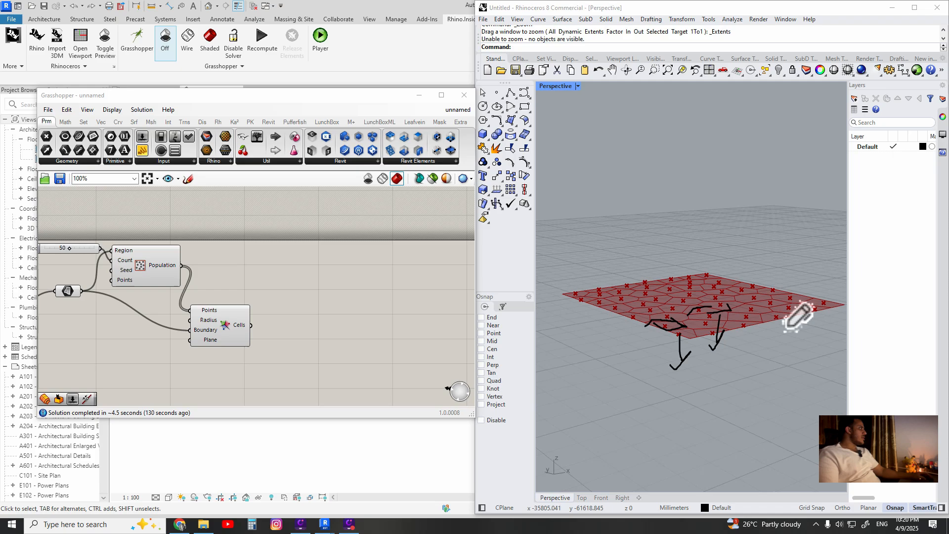
left_click_drag(774, 312, 779, 330)
mouse_move(590, 247)
left_mouse_down()
mouse_move(634, 246)
mouse_move(644, 263)
left_mouse_up()
mouse_move(627, 317)
left_mouse_down()
mouse_move(638, 342)
mouse_move(624, 360)
left_mouse_up()
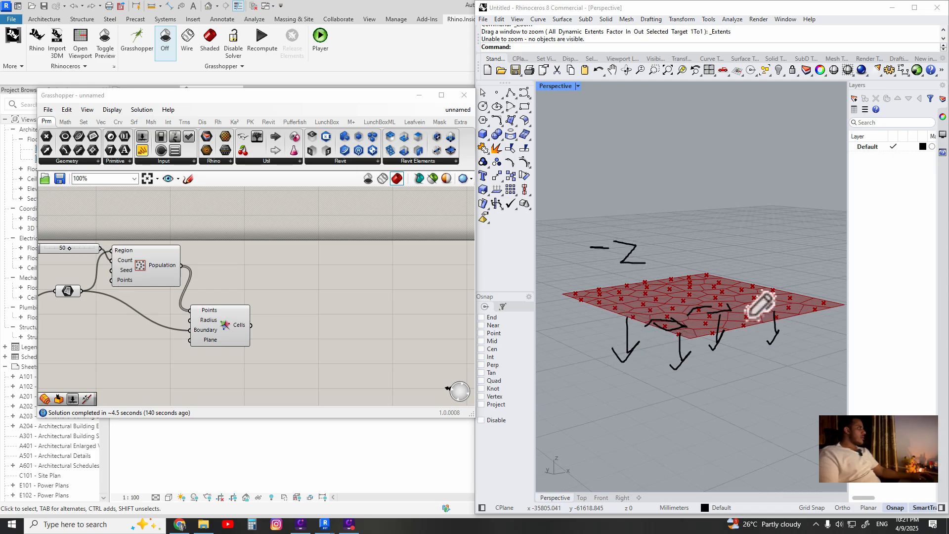
left_click(796, 17)
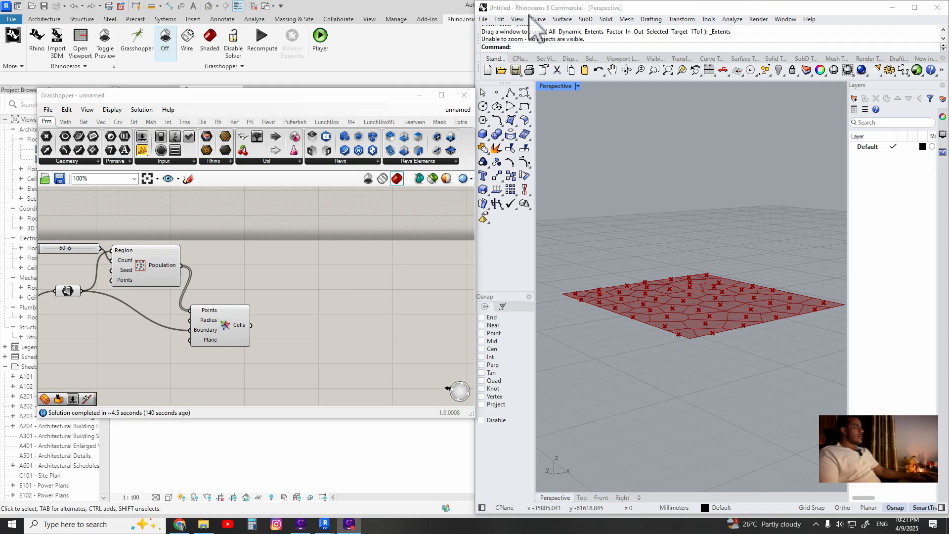
Add a Move component to the canvas
double_click(282, 270)
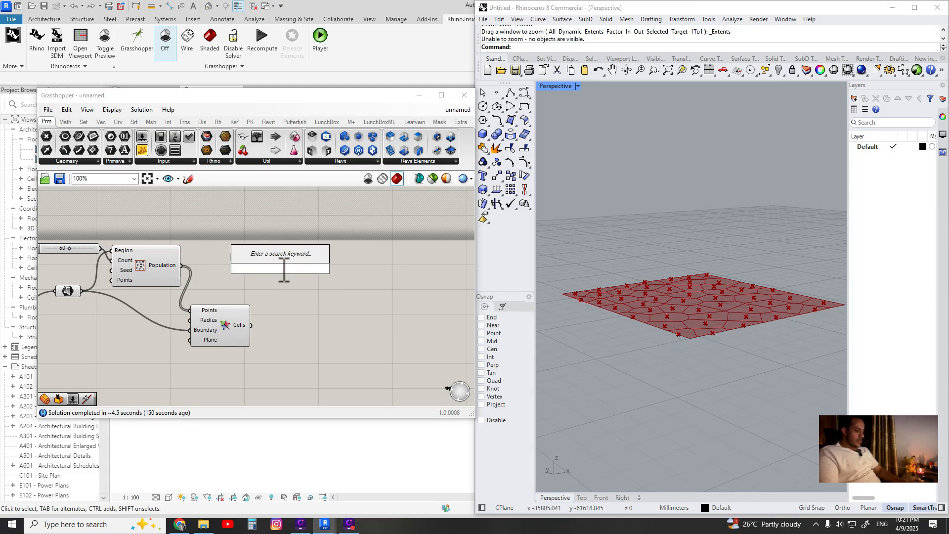
type("move")
left_click(278, 254)
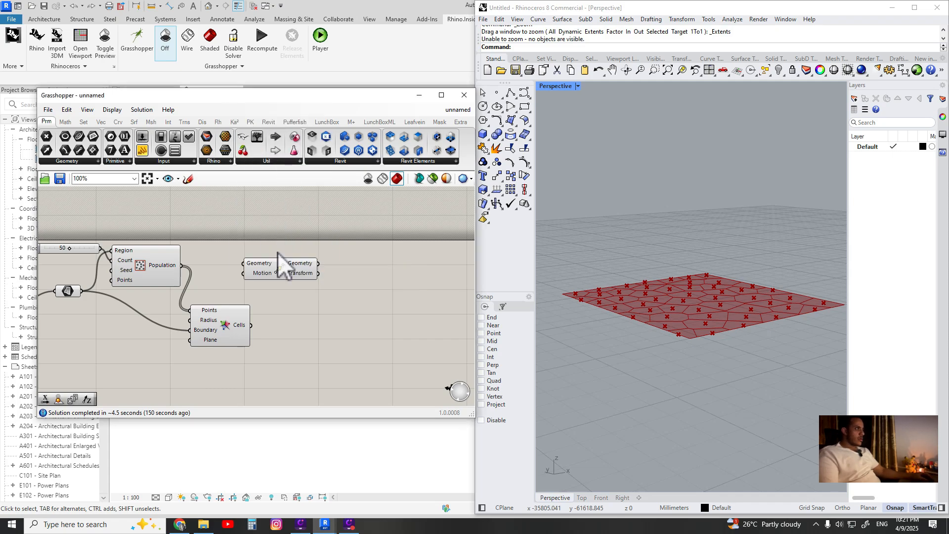
left_click_drag(346, 276, 362, 274)
Add a Unit Z vector component next to the Move component
left_click(235, 322)
double_click(325, 312)
type("zvector")
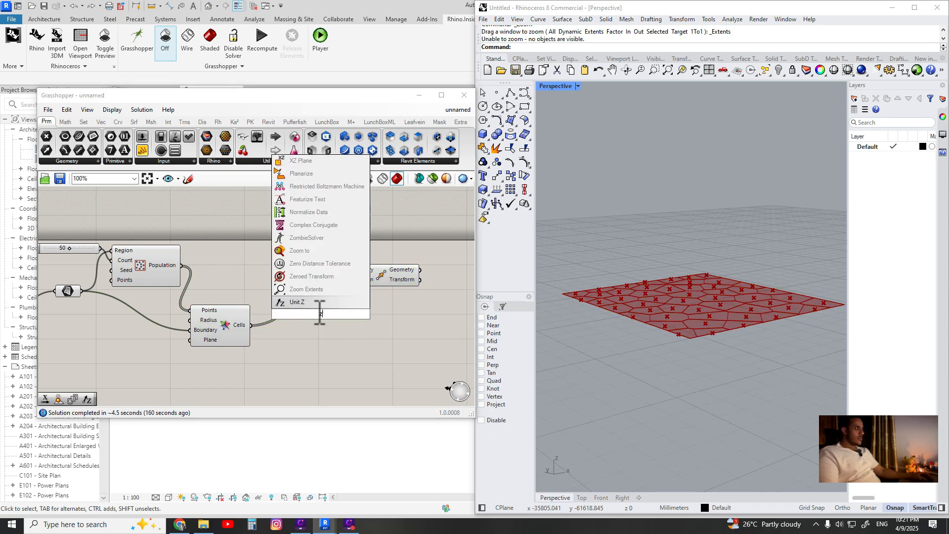
left_click_drag(311, 313, 327, 321)
type("z")
key("Return")
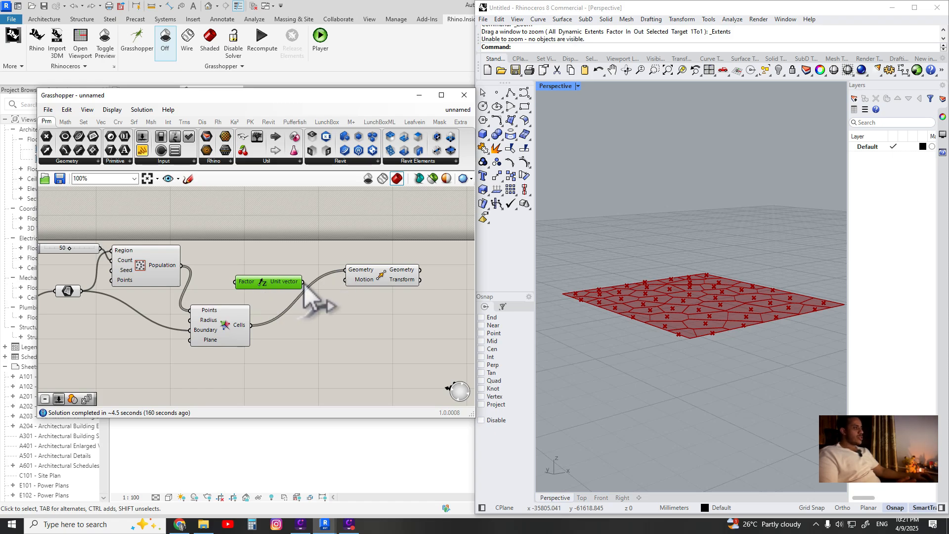
Wire the Voronoi cells into Move's Geometry input and the Unit Z vector into its Motion input
left_click_drag(304, 283, 378, 258)
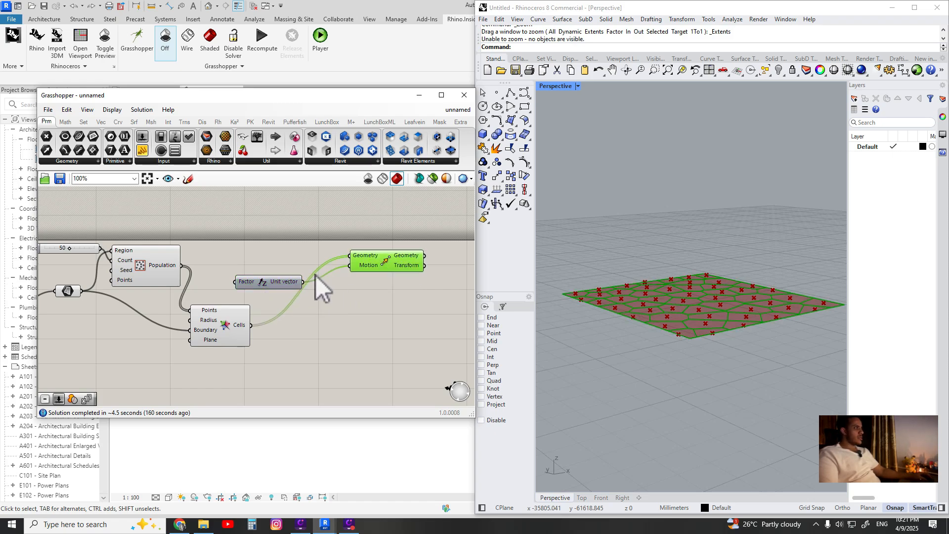
left_click_drag(264, 287, 307, 295)
scroll(695, 339, "up", 4)
right_click_drag(637, 322, 730, 291)
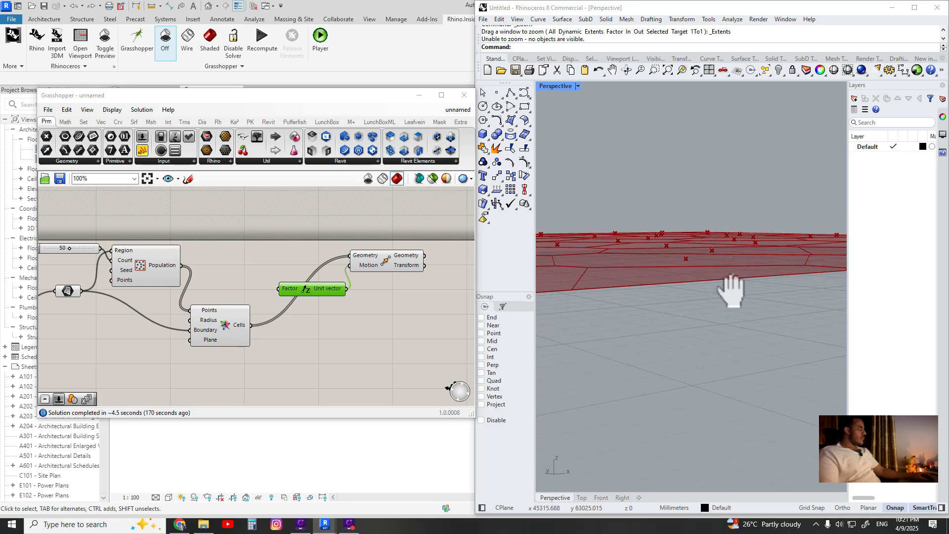
scroll(607, 294, "up", 4)
right_click_drag(621, 208, 578, 281, "shift")
scroll(620, 240, "down", 4)
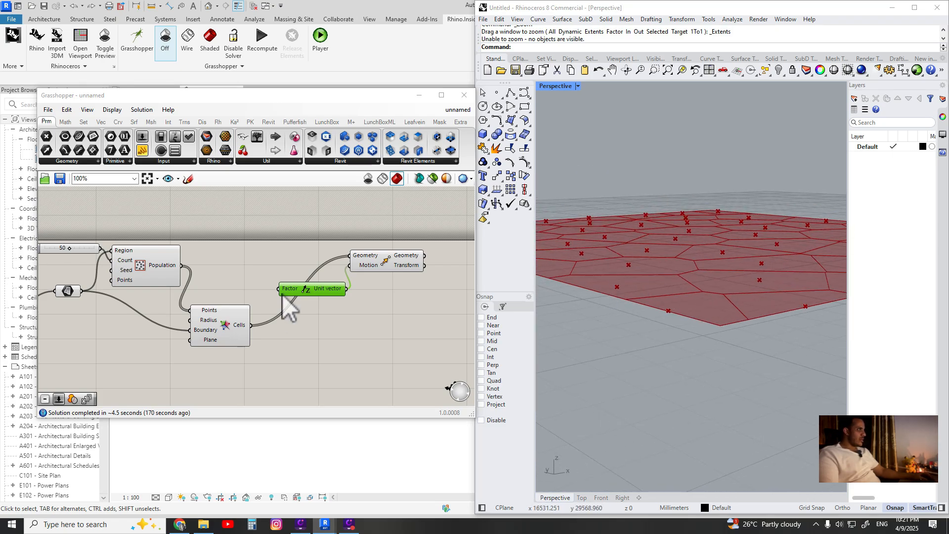
left_click(372, 267)
scroll(307, 279, "down", 3)
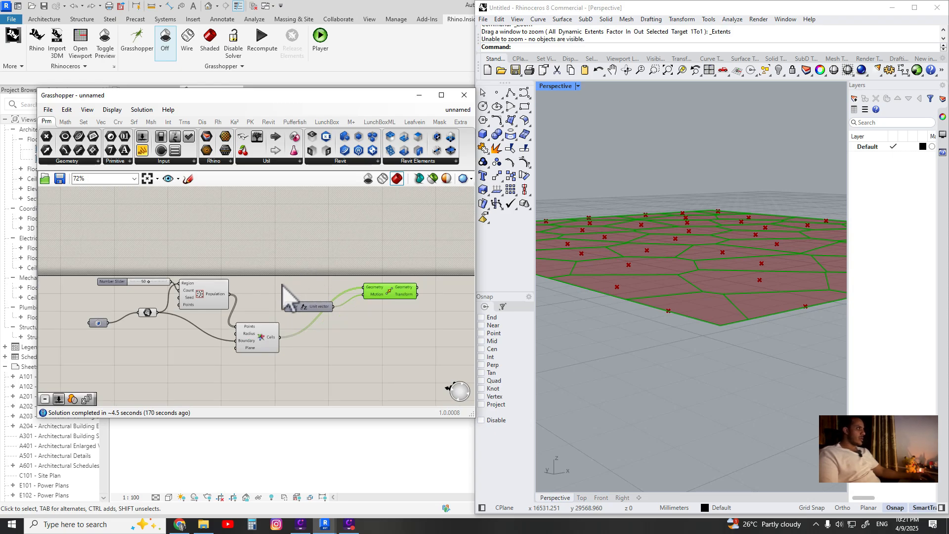
left_click_drag(308, 311, 320, 305)
scroll(305, 291, "up", 3)
double_click(284, 242)
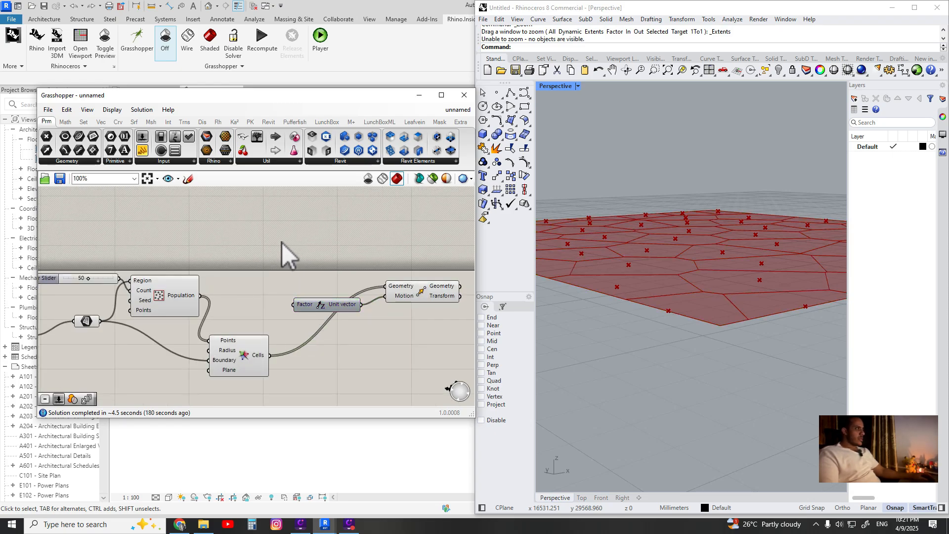
type("se")
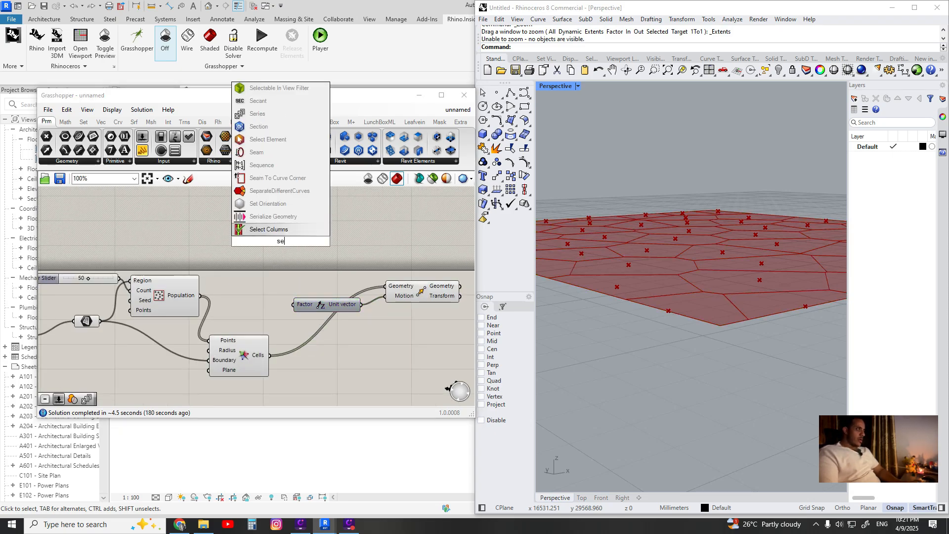
type("ri")
key("Escape")
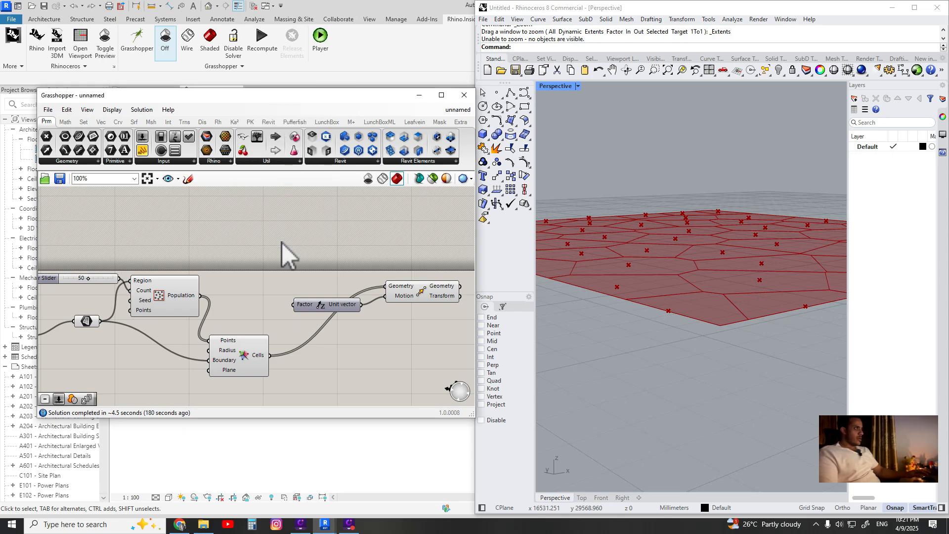
Add a number slider set to 50 and connect it to the Unit Z vector's Factor input
double_click(284, 242)
type("50")
key("Return")
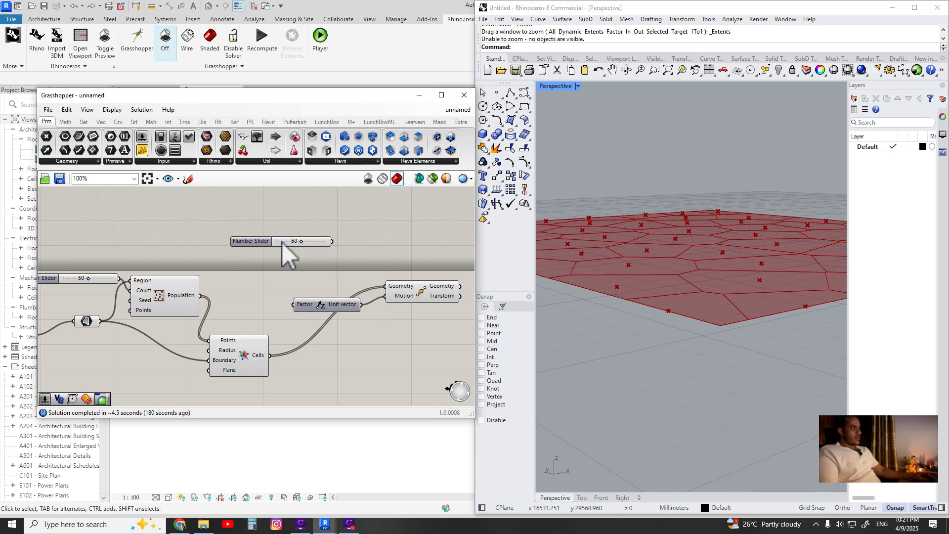
left_click_drag(295, 242, 295, 304)
mouse_move(650, 286)
right_mouse_down()
mouse_move(674, 275)
mouse_move(680, 294)
mouse_move(655, 287)
right_mouse_up()
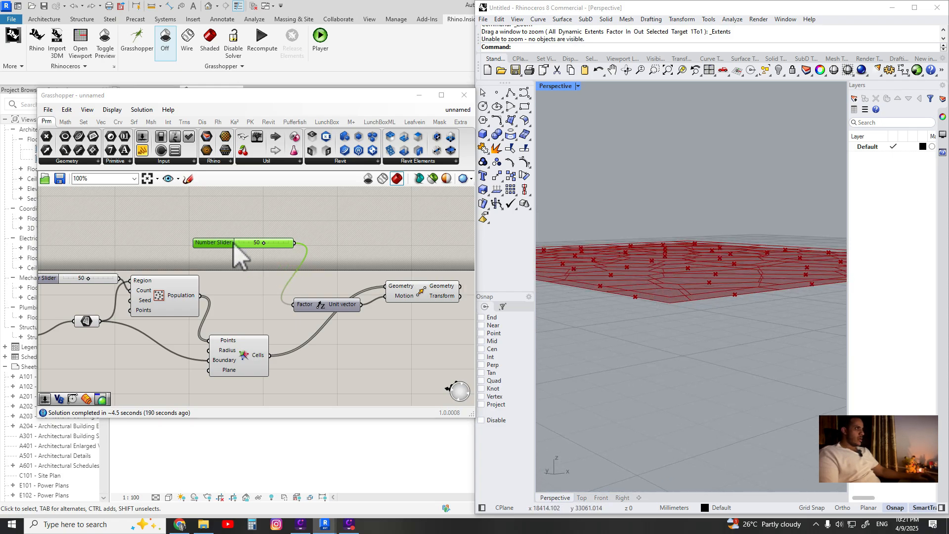
left_click_drag(233, 243, 239, 245)
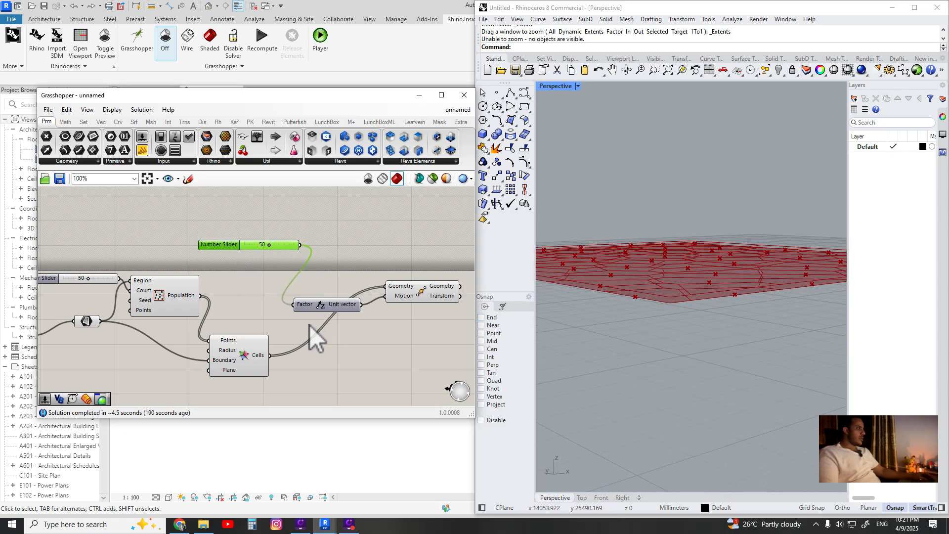
double_click(231, 259)
type("-50")
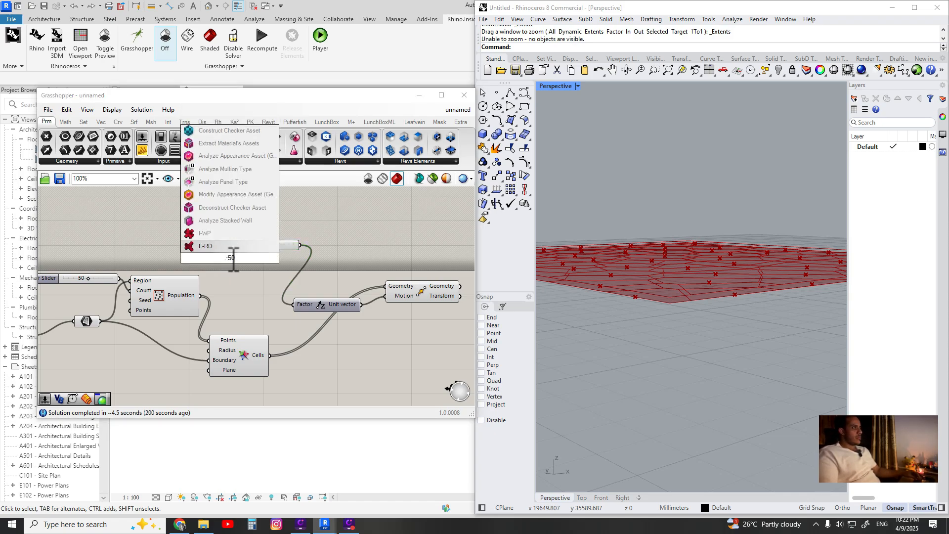
key("Return")
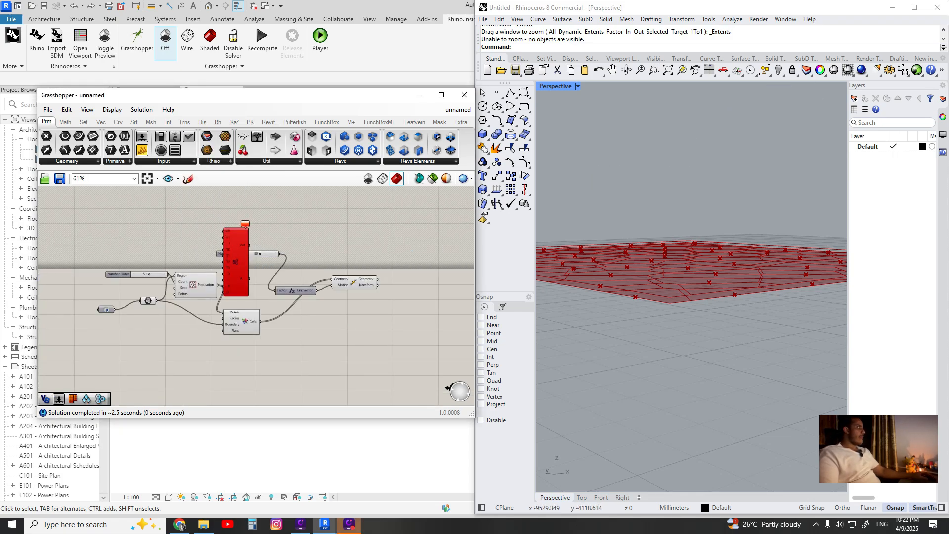
key("Delete")
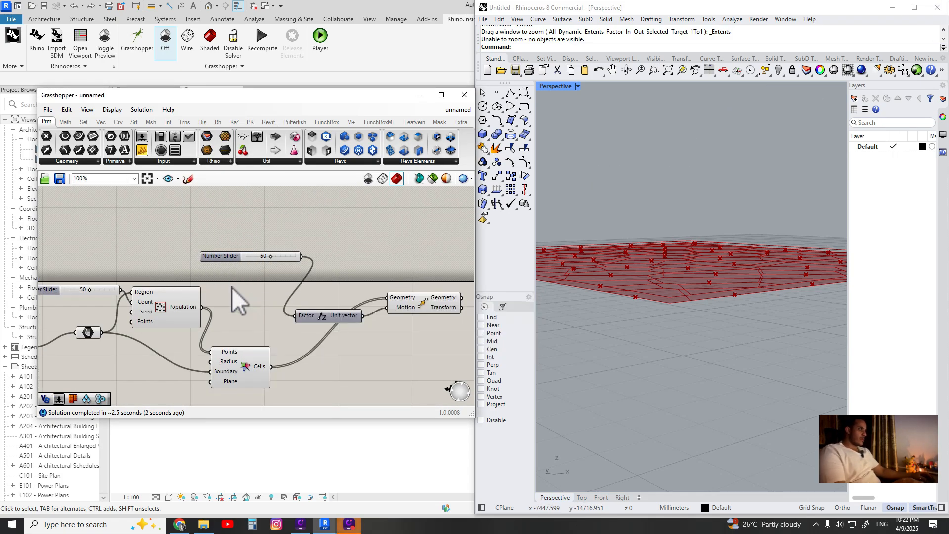
double_click(232, 286)
type("..-50")
key("Return")
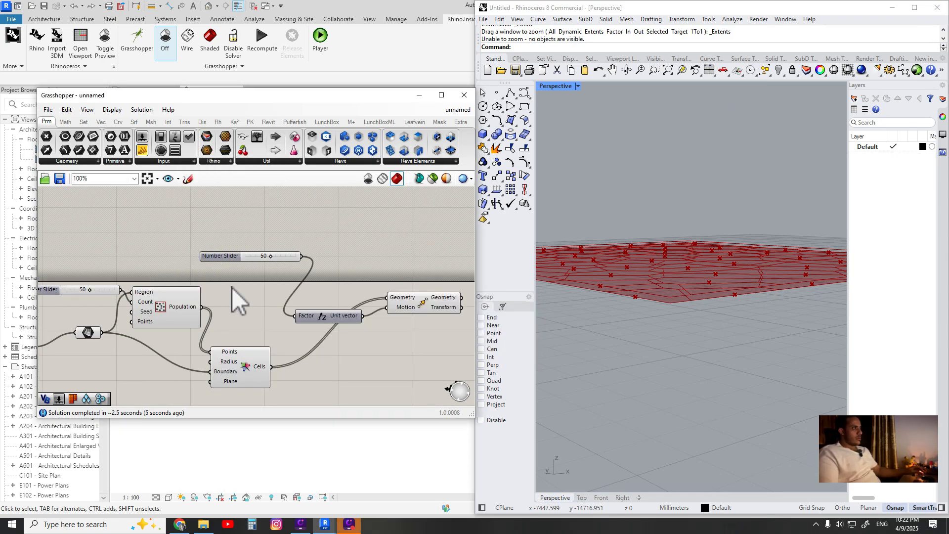
Add a second number slider with the value -50
double_click(232, 288)
type("-50..-100")
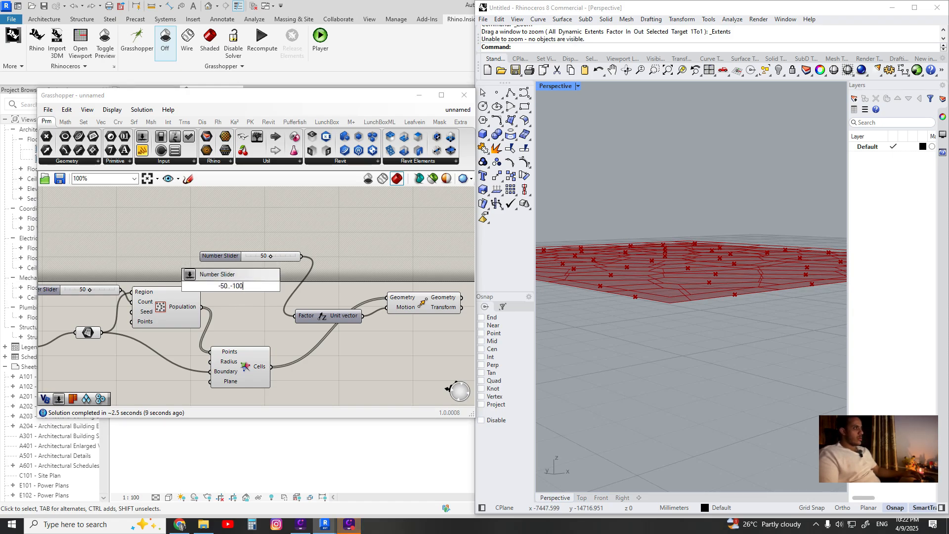
key("Return")
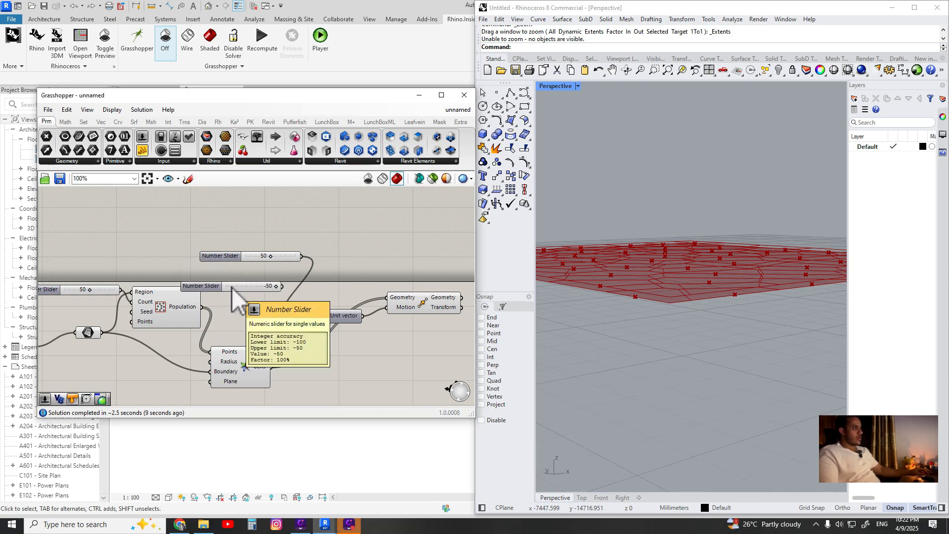
Connect the -50 slider to the Unit Z vector's Factor input
scroll(232, 287, "up", 3)
scroll(306, 289, "down", 2)
left_click_drag(294, 285, 273, 324)
scroll(305, 286, "up", 2)
right_click_drag(770, 292, 729, 296)
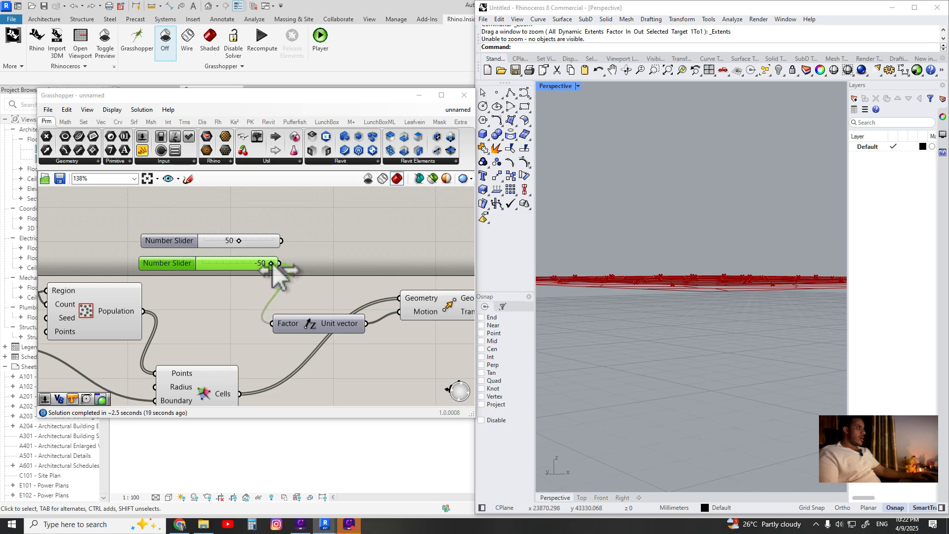
Open the Factor slider's settings and slide its value to -402
left_click_drag(271, 265, 192, 273)
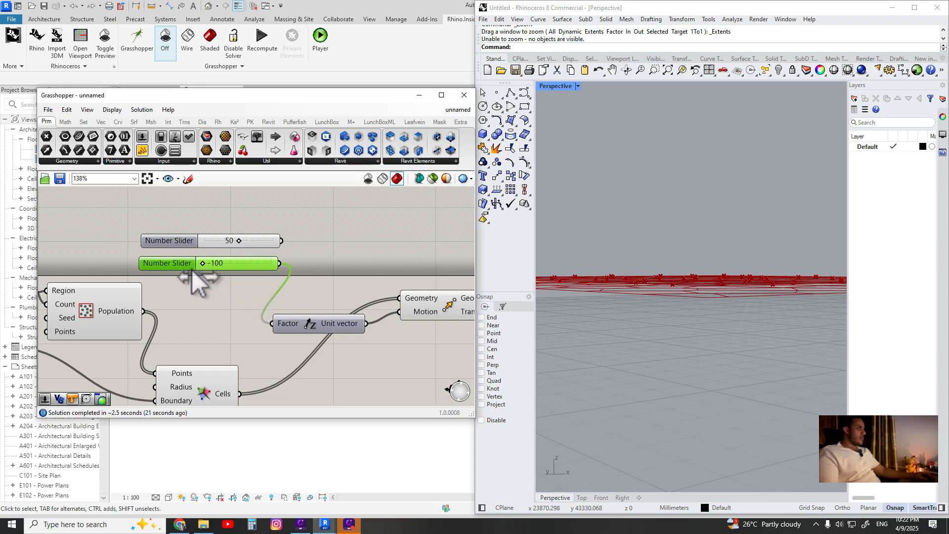
right_click_drag(697, 280, 640, 290)
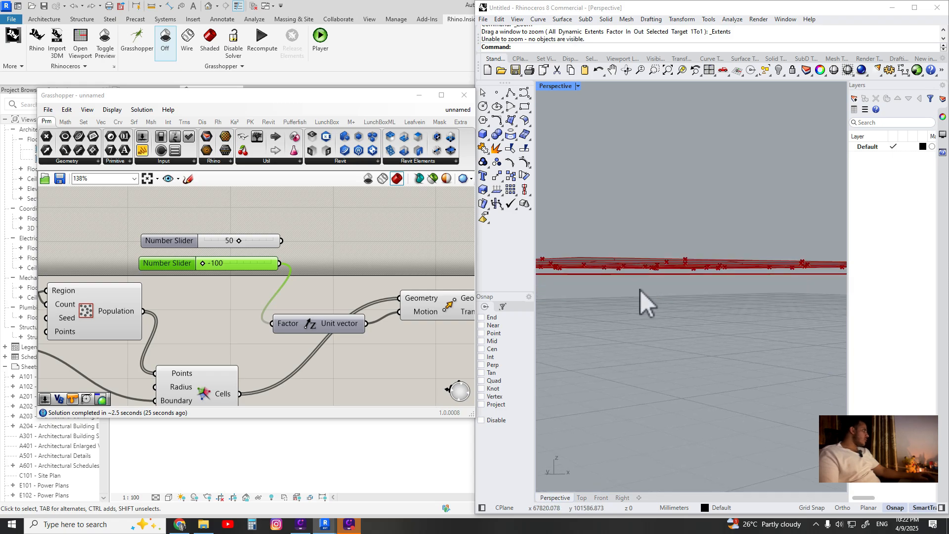
double_click(185, 265)
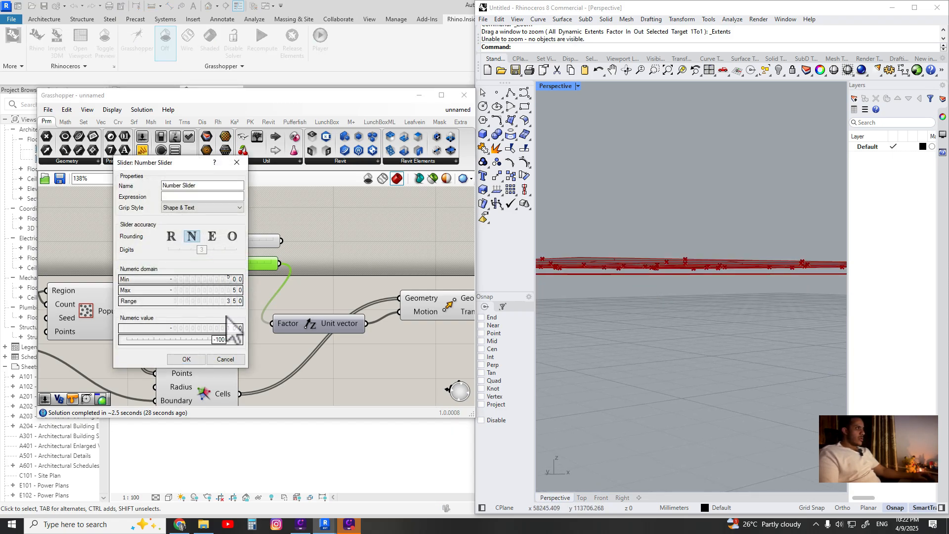
left_click(186, 358)
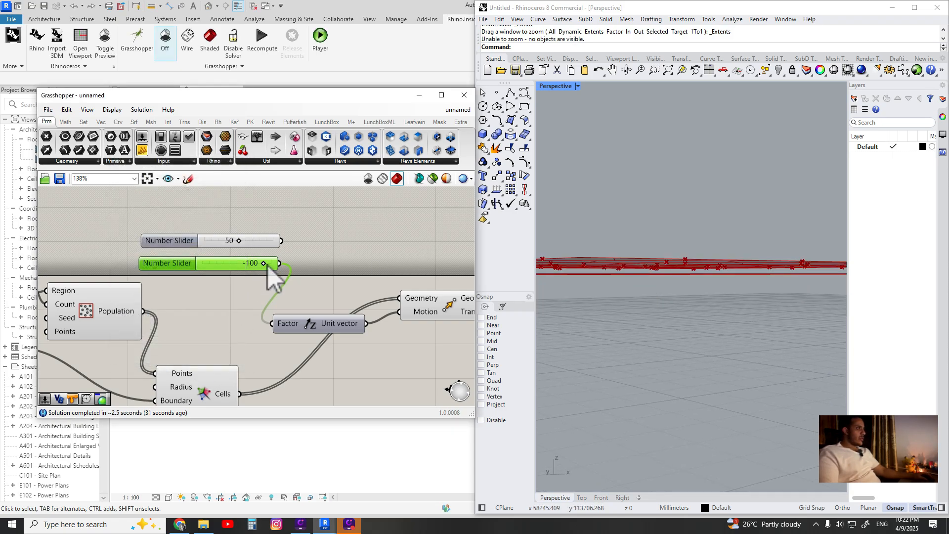
left_click_drag(259, 263, 193, 279)
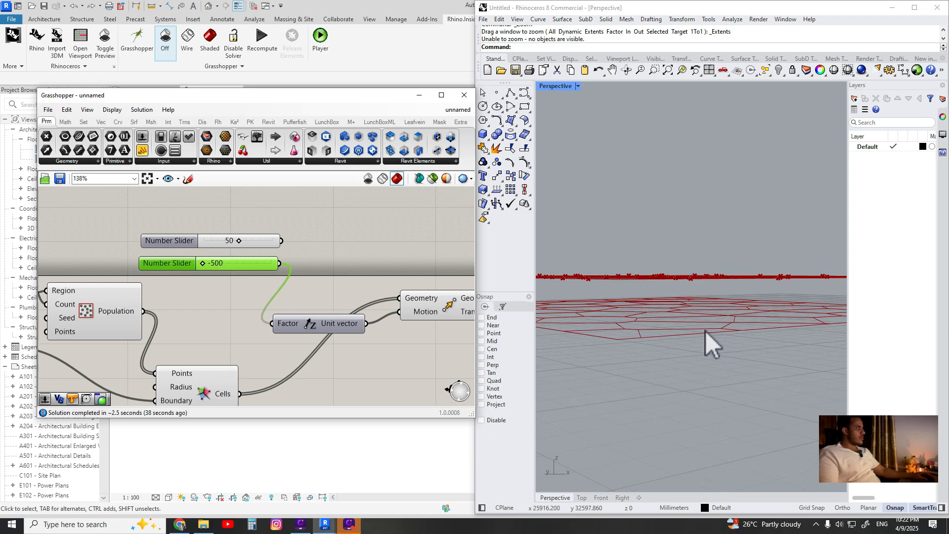
right_click_drag(705, 331, 652, 320)
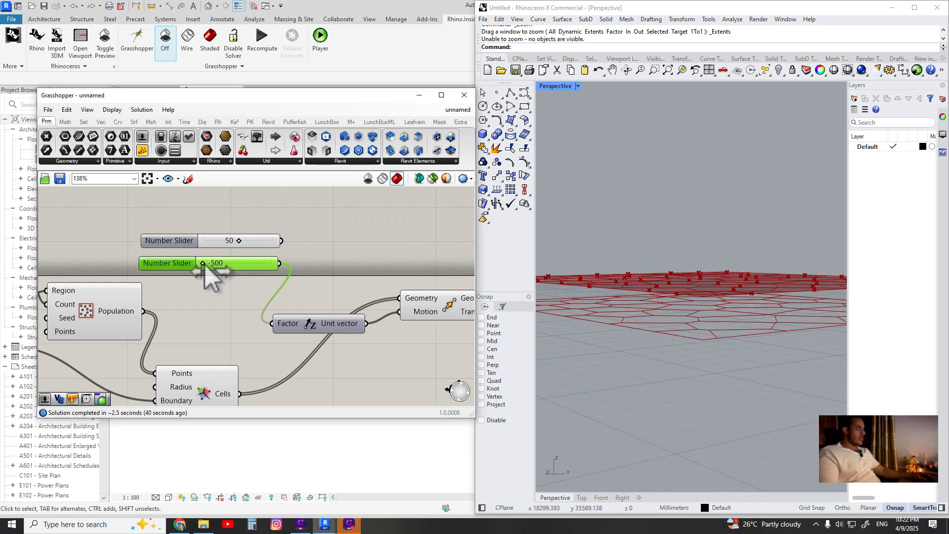
left_click_drag(205, 265, 219, 265)
Enable the shaded Grasshopper preview in the Revit 3D view
left_click_drag(279, 93, 687, 140)
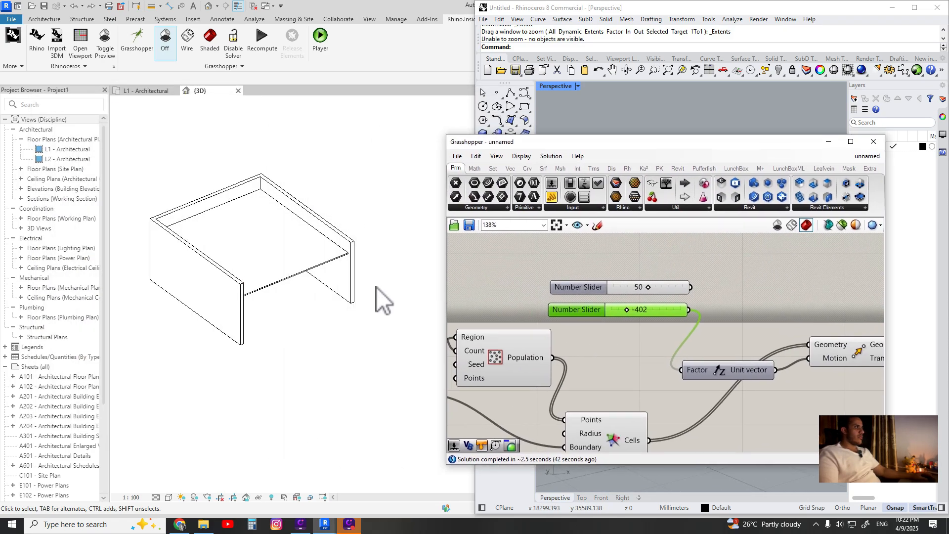
middle_click_drag(383, 296, 279, 321, "shift")
middle_click_drag(210, 188, 254, 265, "shift")
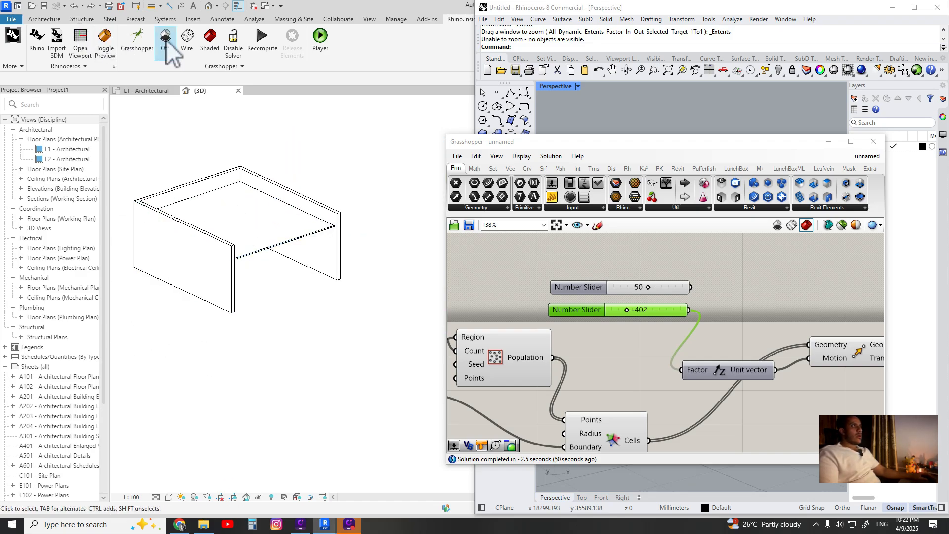
left_click(210, 39)
middle_click_drag(301, 220, 247, 277, "shift")
middle_click_drag(292, 186, 280, 293, "shift")
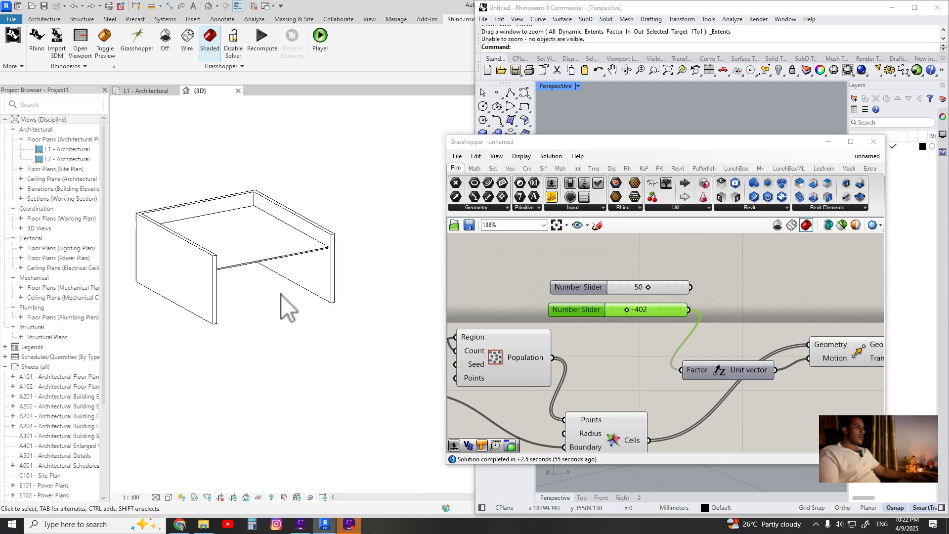
key("r")
key("h")
key("r")
key("h")
left_click(168, 92)
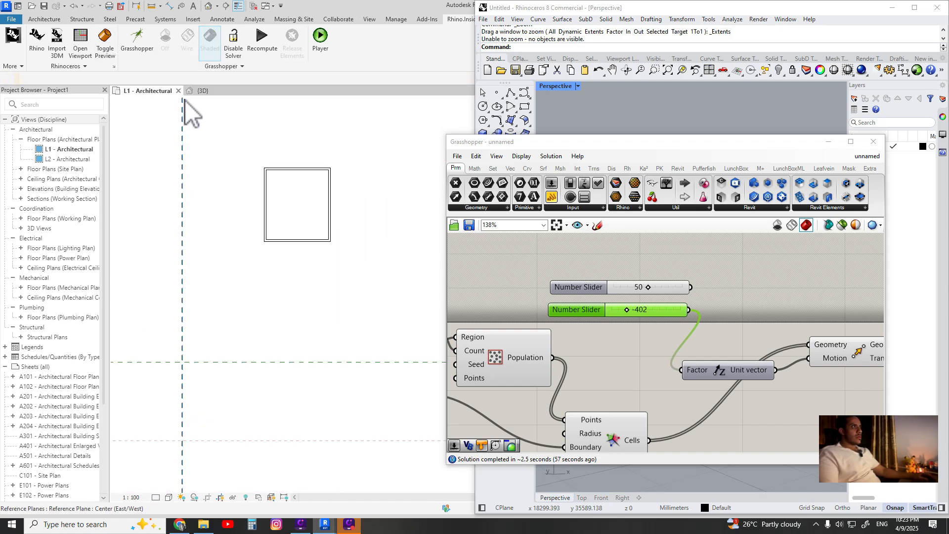
left_click(214, 93)
Recompute the Grasshopper solution so the cells display in Revit
left_click_drag(713, 142, 672, 172)
left_click(255, 50)
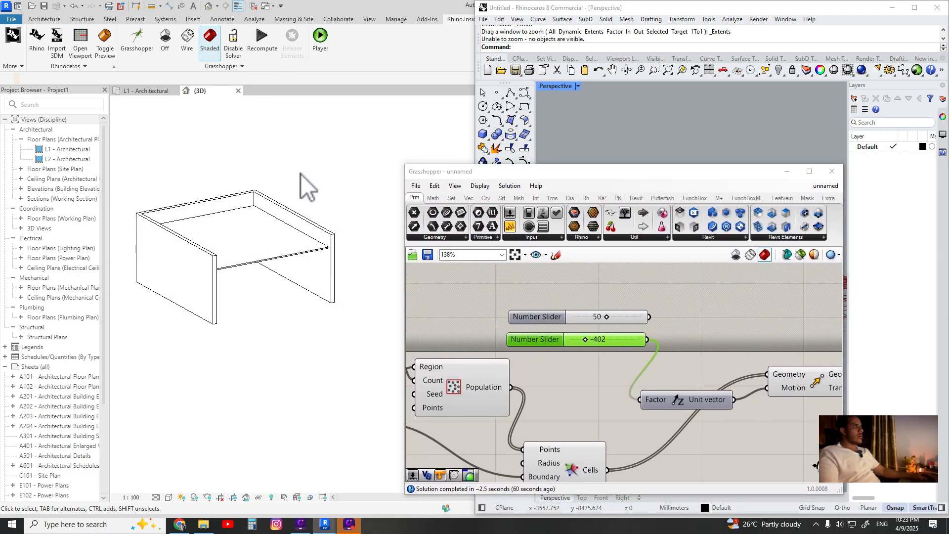
scroll(301, 307, "up", 1)
middle_click_drag(301, 307, 277, 184, "shift")
scroll(297, 189, "up", 4)
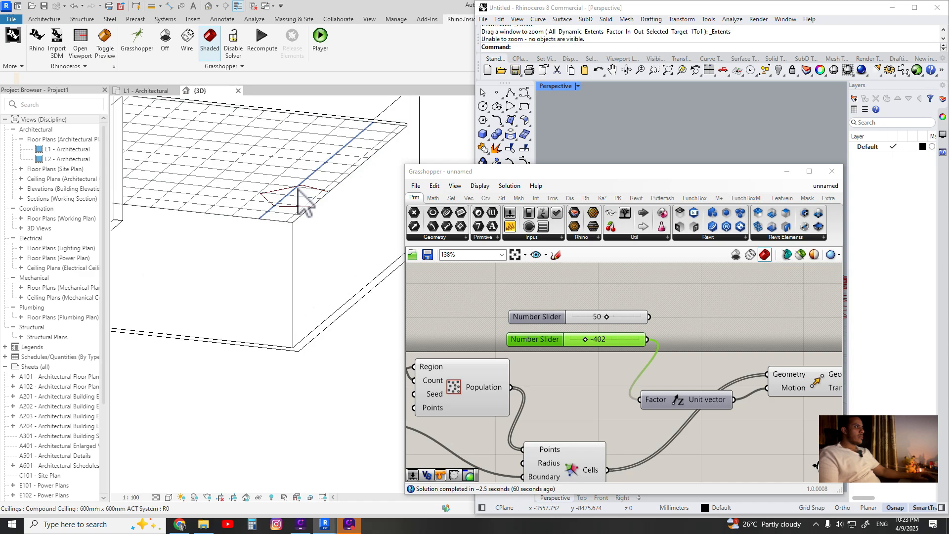
scroll(302, 200, "down", 6)
Slide the Factor value to -477
left_click_drag(555, 174, 327, 115)
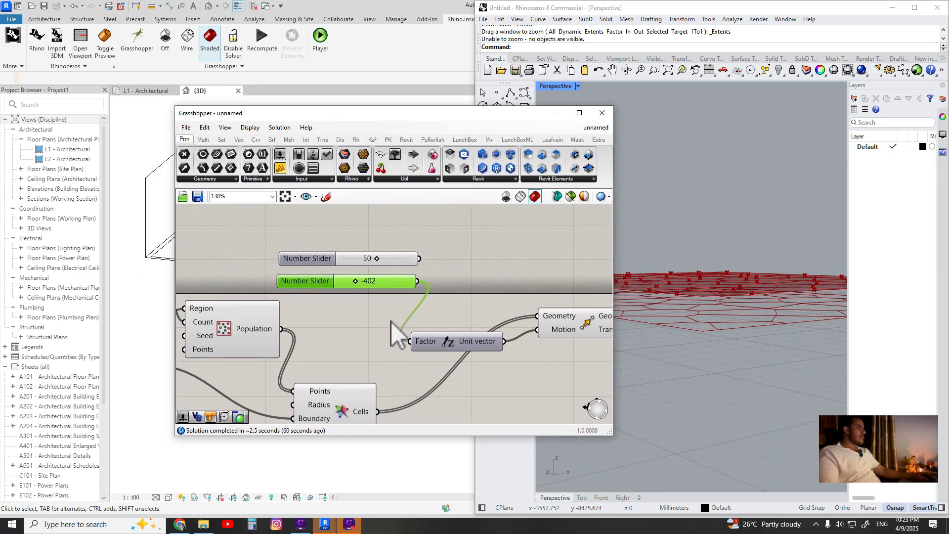
left_click_drag(356, 287, 346, 286)
left_click_drag(329, 114, 507, 121)
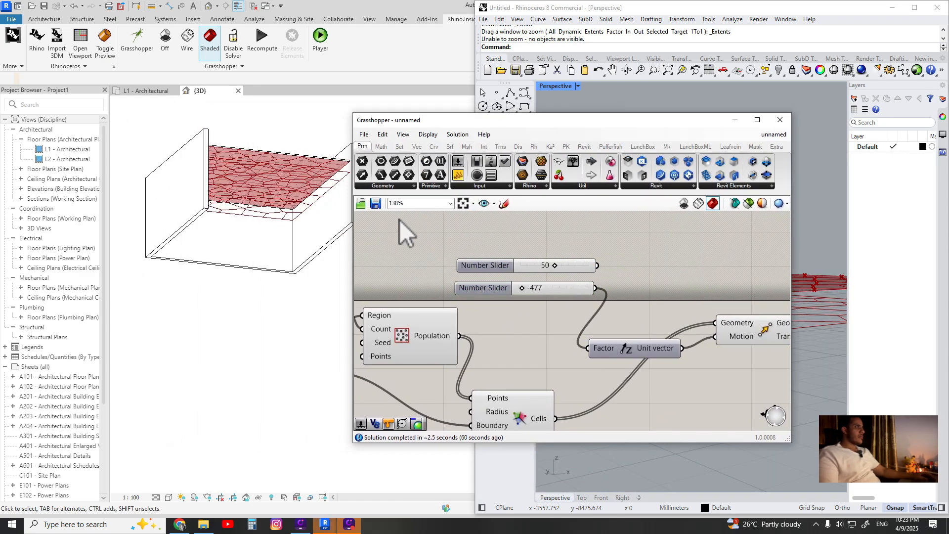
Inspect the moved Voronoi cells around the ceiling in the Revit 3D view
scroll(297, 220, "up", 3)
middle_click_drag(305, 341, 294, 198, "shift")
mouse_move(591, 124)
left_mouse_down()
mouse_move(402, 157)
mouse_move(527, 133)
mouse_move(602, 133)
left_mouse_up()
middle_click_drag(286, 218, 264, 232, "shift")
middle_click_drag(257, 232, 334, 297)
scroll(279, 229, "down", 2)
middle_click_drag(336, 209, 346, 266, "shift")
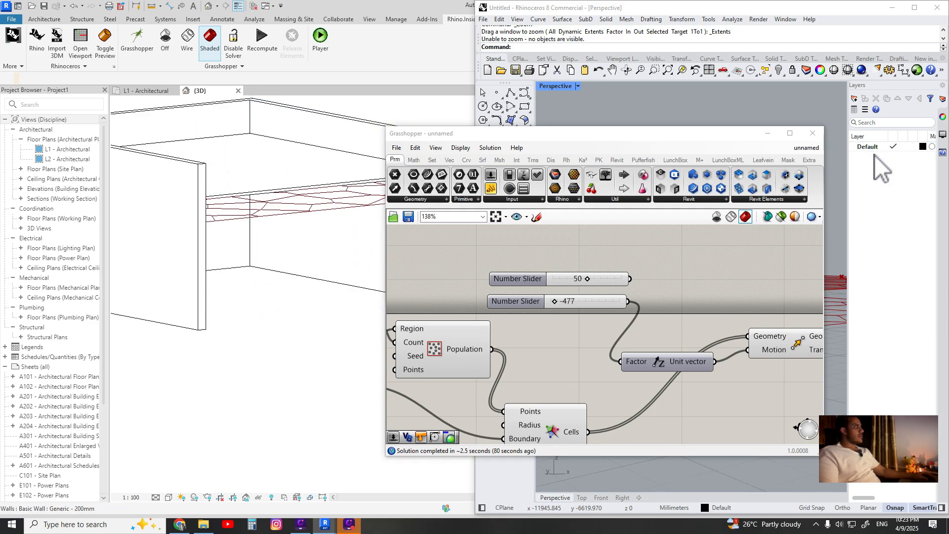
Reposition the Unit Z vector component on the Grasshopper canvas
left_click_drag(737, 133, 445, 96)
scroll(450, 289, "down", 6)
middle_click(447, 275)
scroll(441, 267, "up", 3)
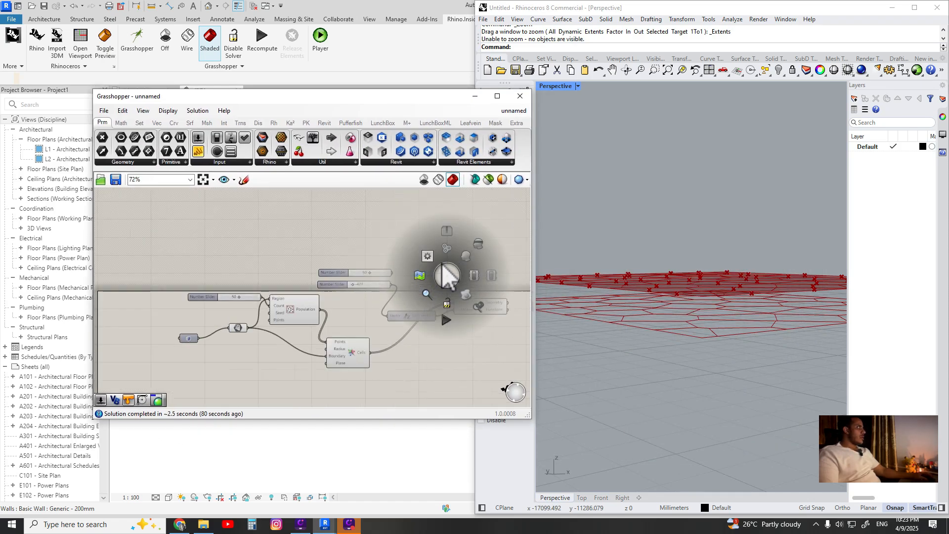
scroll(416, 277, "up", 2)
right_click_drag(421, 282, 331, 255)
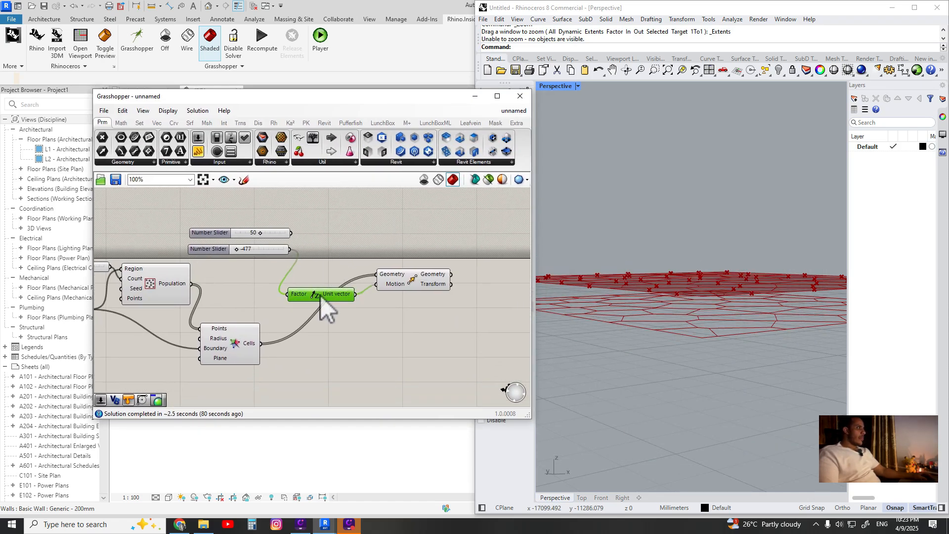
right_click_drag(710, 369, 705, 318, "shift")
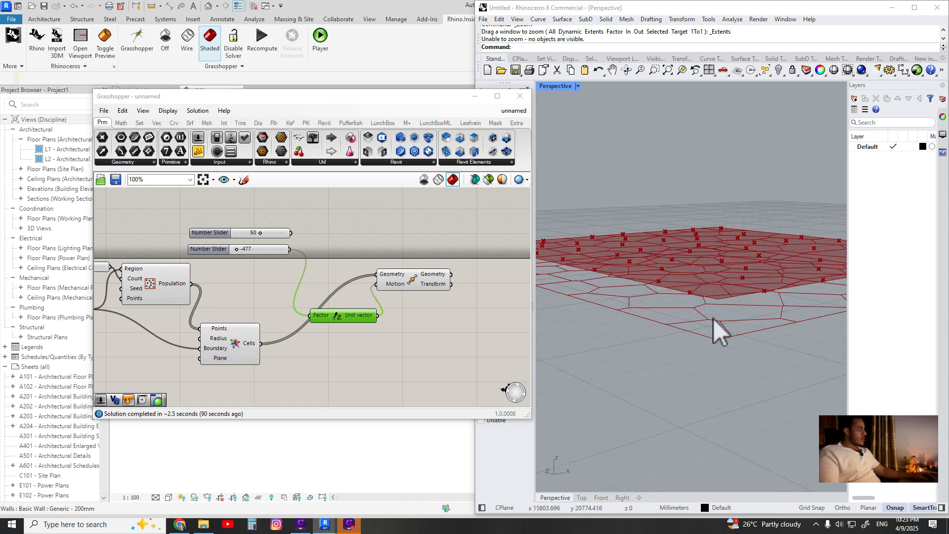
left_click(318, 256)
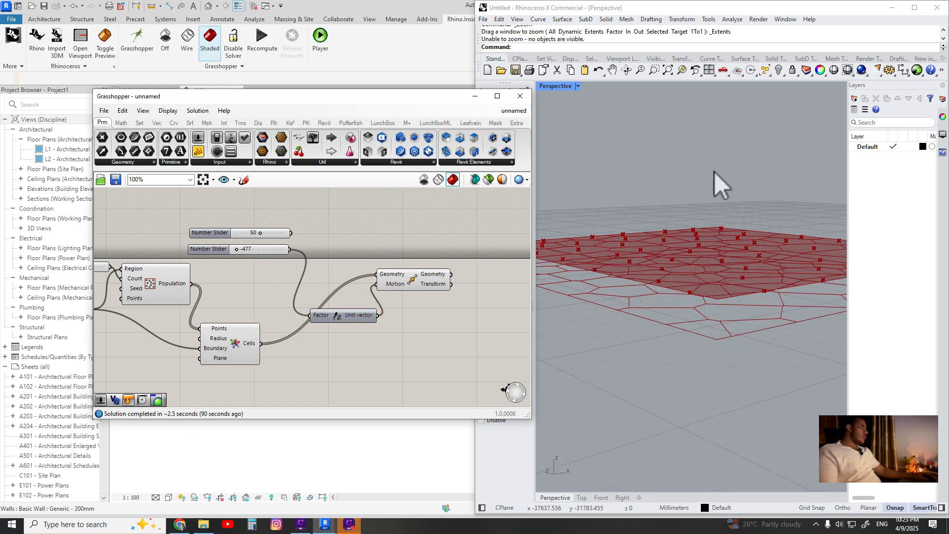
left_click(552, 15)
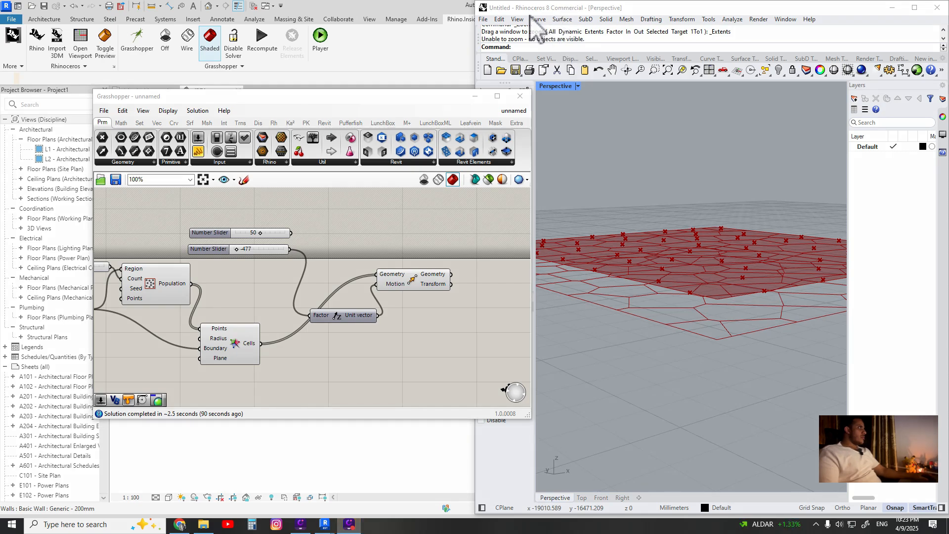
left_click_drag(650, 273, 652, 256)
left_click_drag(647, 257, 662, 257)
left_click_drag(670, 294, 668, 324)
left_click_drag(665, 320, 675, 313)
left_click_drag(752, 302, 752, 280)
mouse_move(745, 287)
left_mouse_down()
mouse_move(763, 285)
mouse_move(792, 318)
mouse_move(793, 341)
mouse_move(799, 326)
left_mouse_up()
left_click_drag(723, 331, 727, 350)
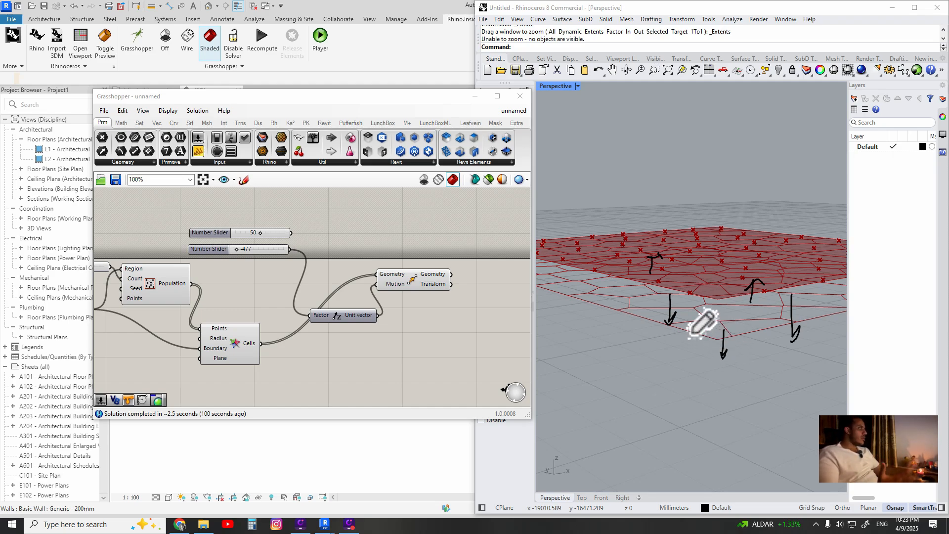
left_click(798, 16)
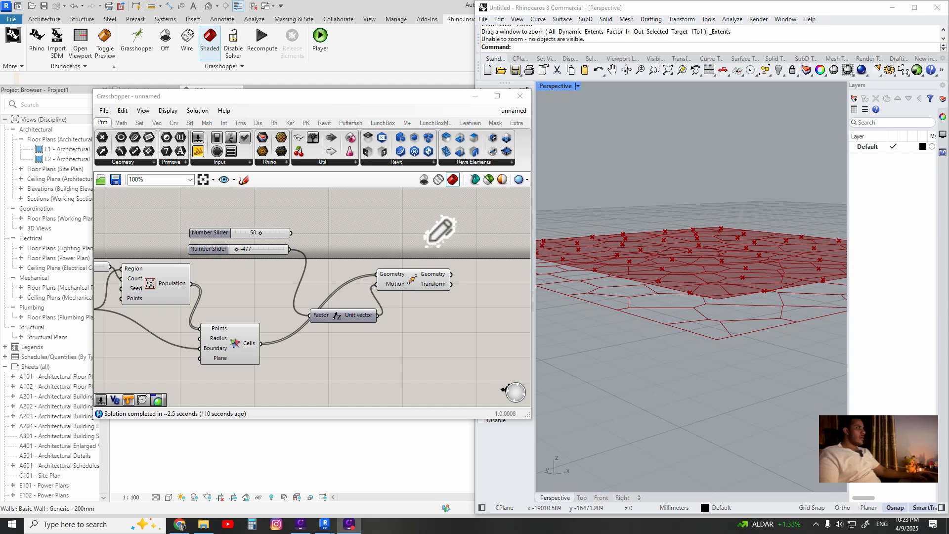
Add a Series component to the Grasshopper canvas
scroll(313, 247, "up", 2)
double_click(319, 239)
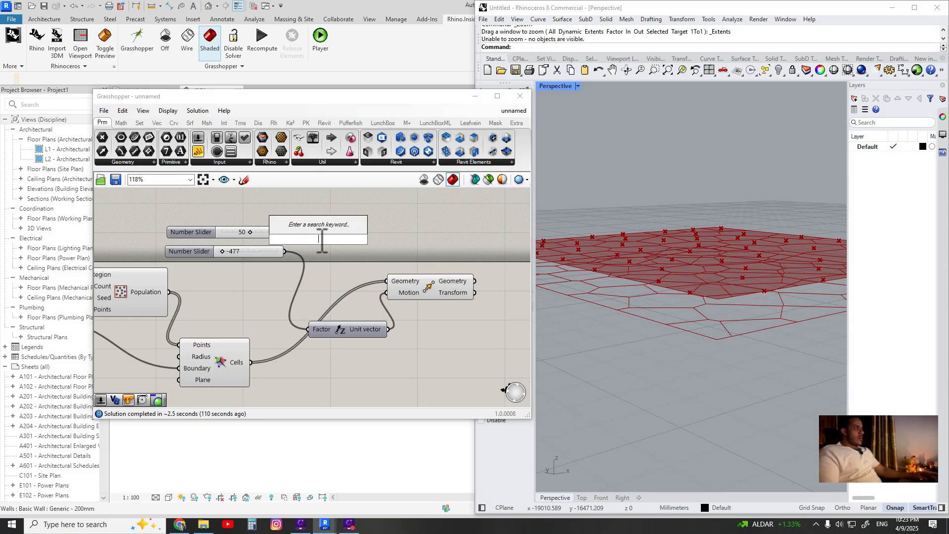
type("si")
key("BackSpace")
type("r")
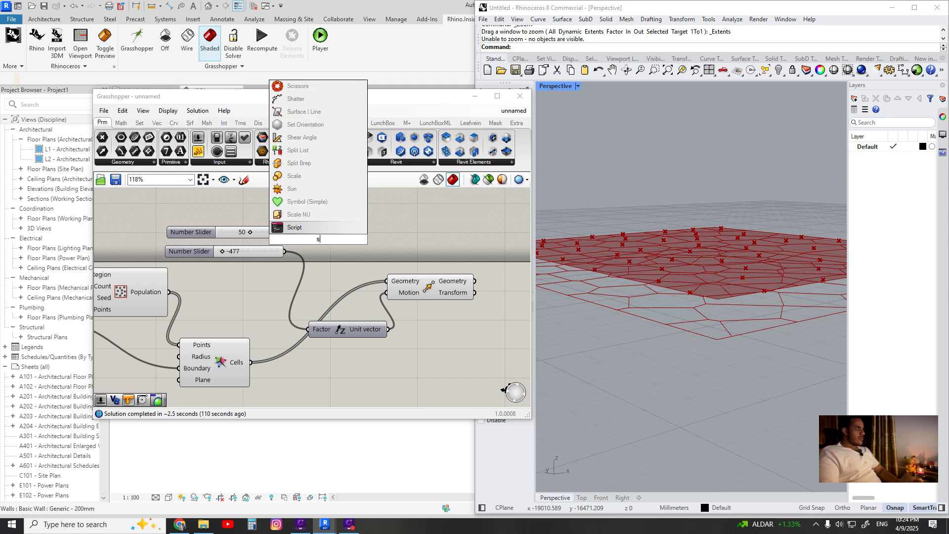
key("BackSpace")
type("eri")
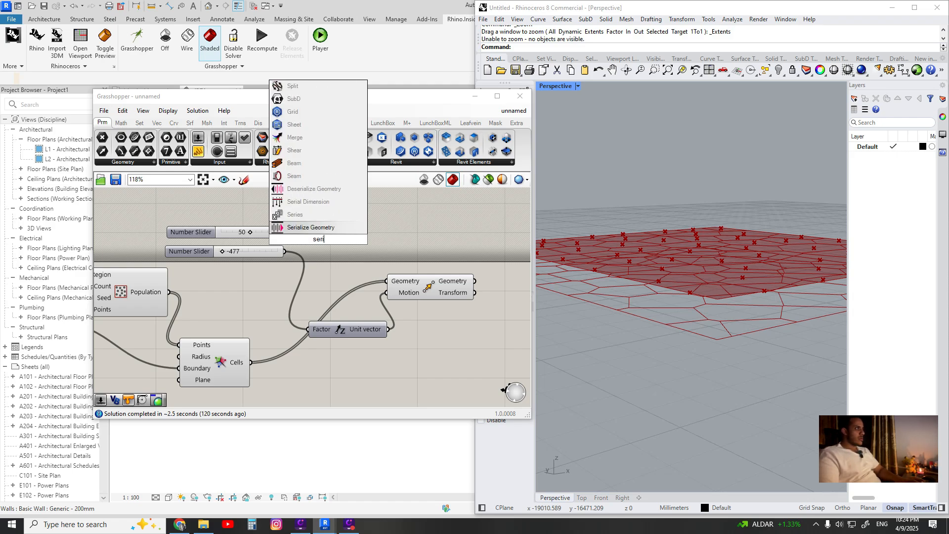
type("es")
left_click(327, 249)
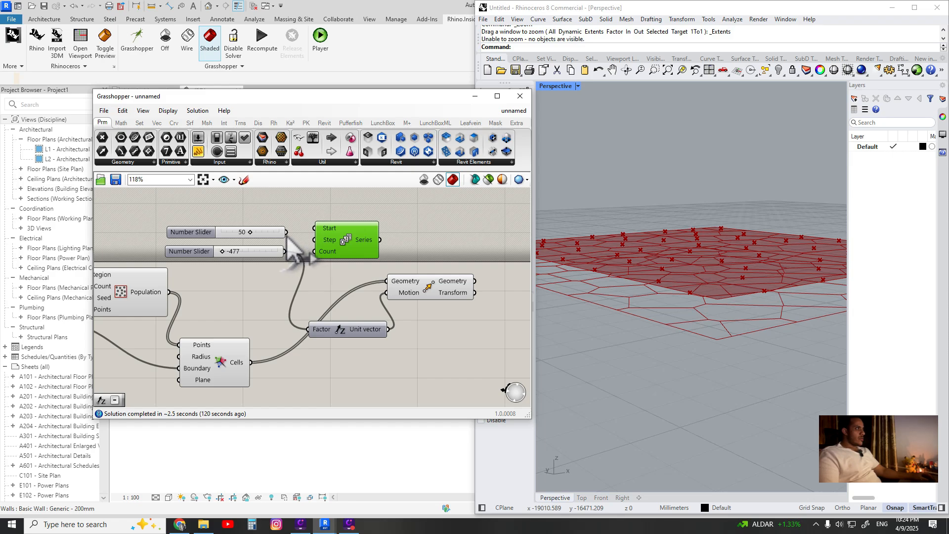
Delete the 50 number slider and move the -477 slider up beside the Series component
left_click_drag(192, 233, 195, 213)
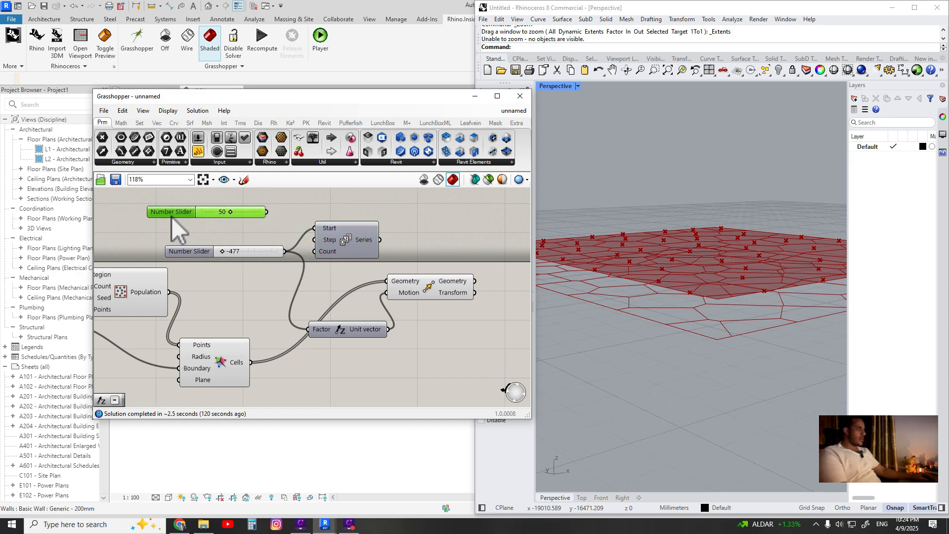
key("Delete")
left_click_drag(259, 252, 187, 224)
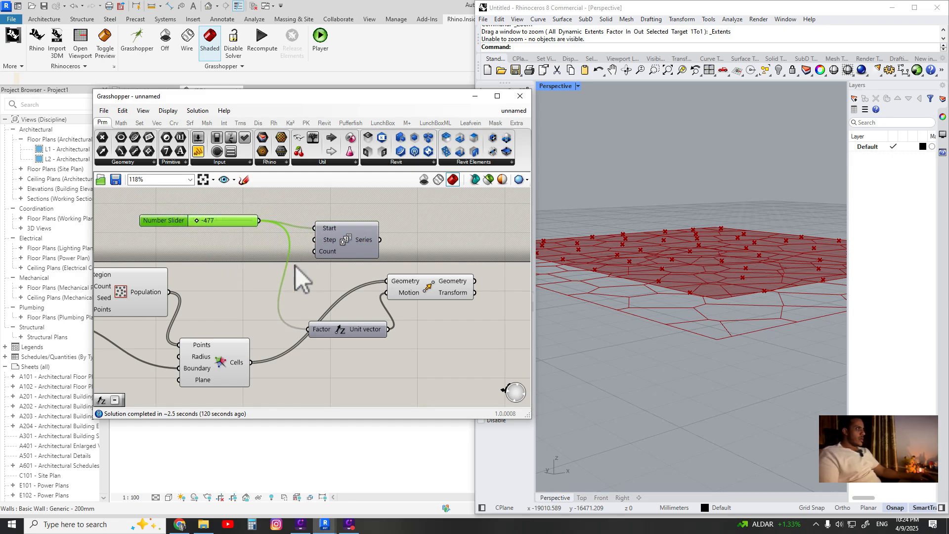
Wire the Series output into the Unit Z Factor input and rearrange the components
left_click_drag(346, 241, 330, 361)
left_click_drag(288, 250, 303, 243)
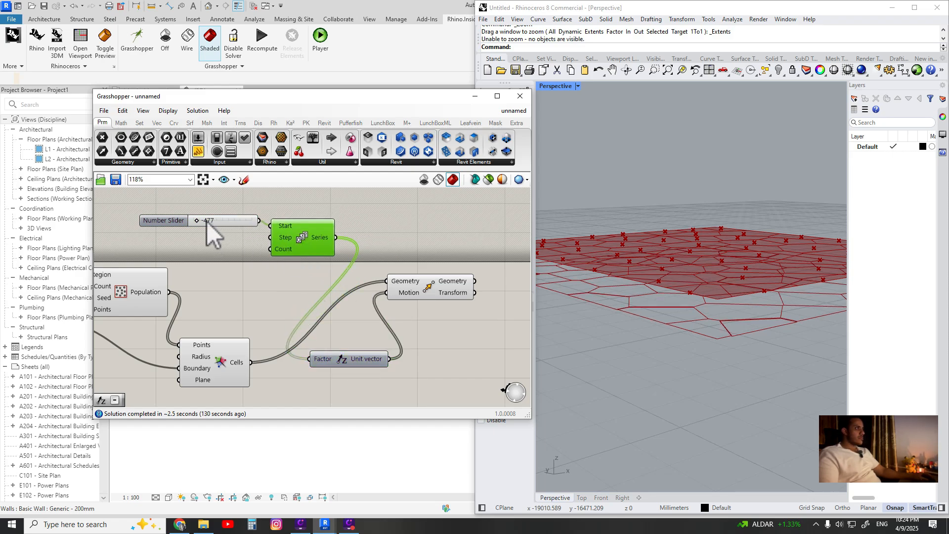
Set the Start slider to -500 and reposition the Series component
left_click_drag(206, 222, 182, 220)
left_click_drag(306, 242, 372, 242)
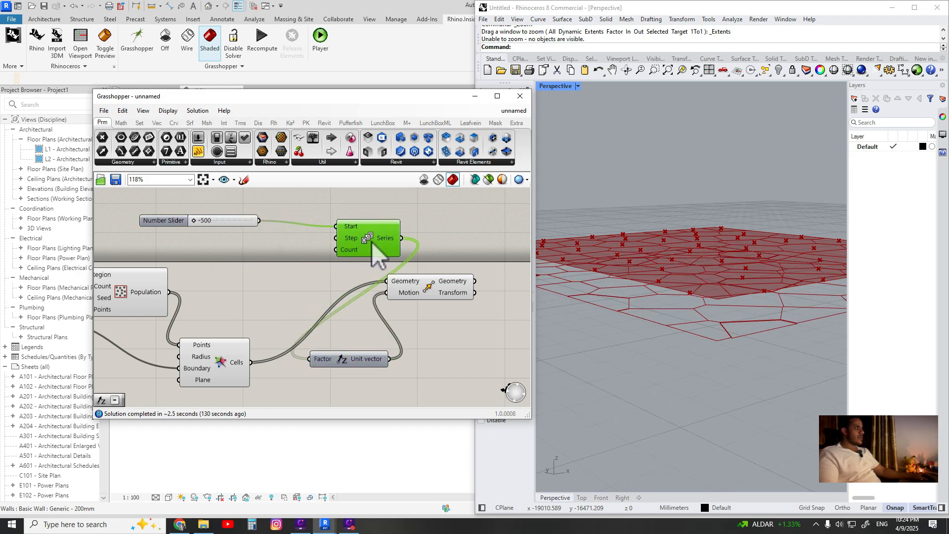
Add a number slider set to 6 and connect it to the Series Step input
double_click(230, 250)
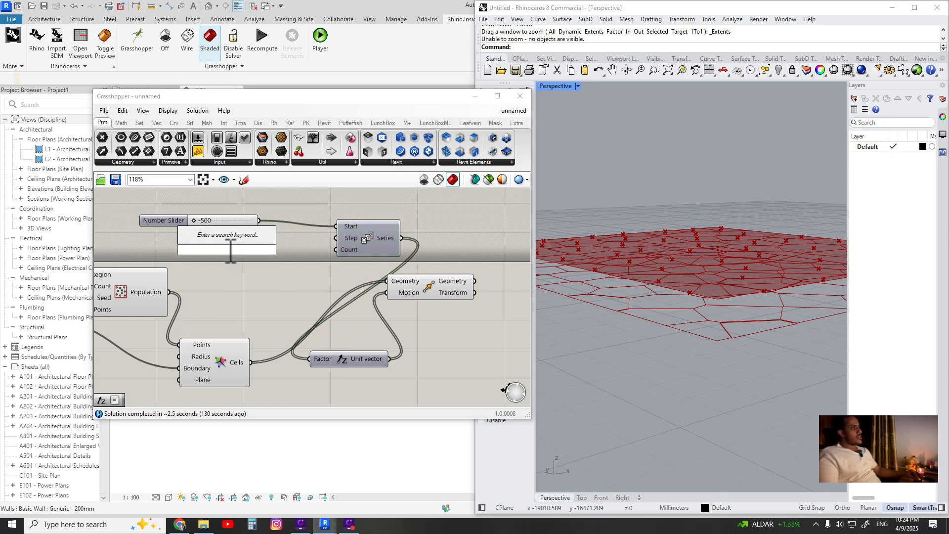
type("6")
key("Return")
left_click_drag(286, 249, 335, 239)
Set the Step slider to 5 and align it with the Series component
right_click_drag(729, 361, 737, 334)
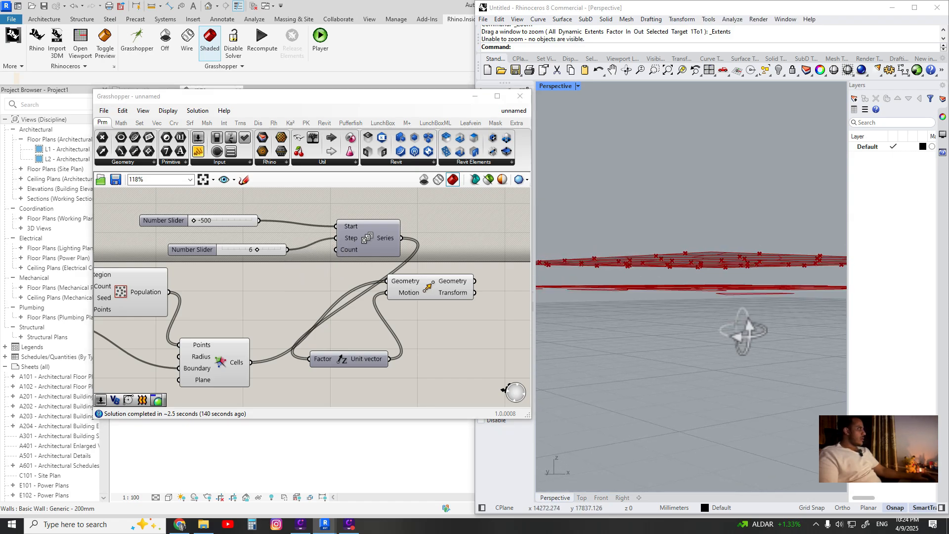
left_click_drag(218, 248, 198, 237)
left_click_drag(355, 242, 352, 242)
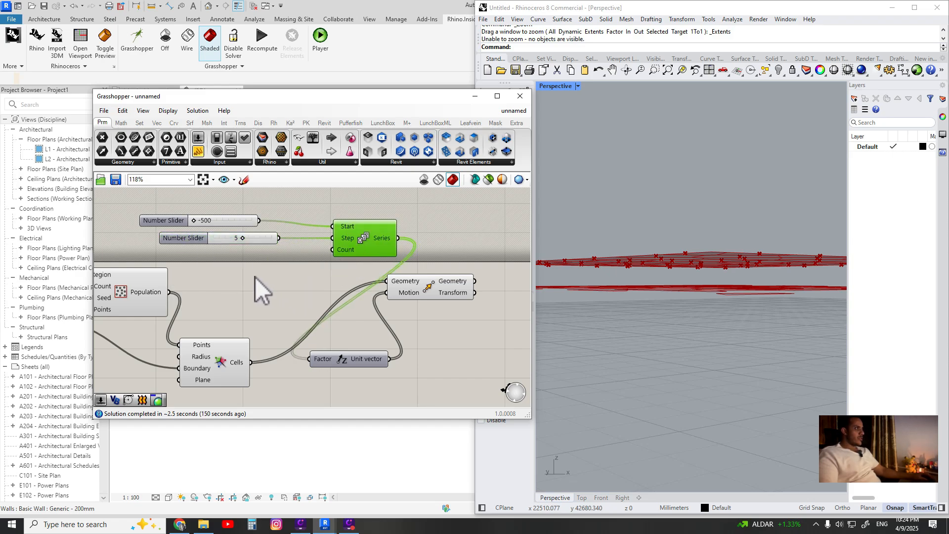
Orbit the Rhino perspective view to inspect the stacked Voronoi cells
left_click(258, 295)
right_click_drag(259, 295, 304, 292)
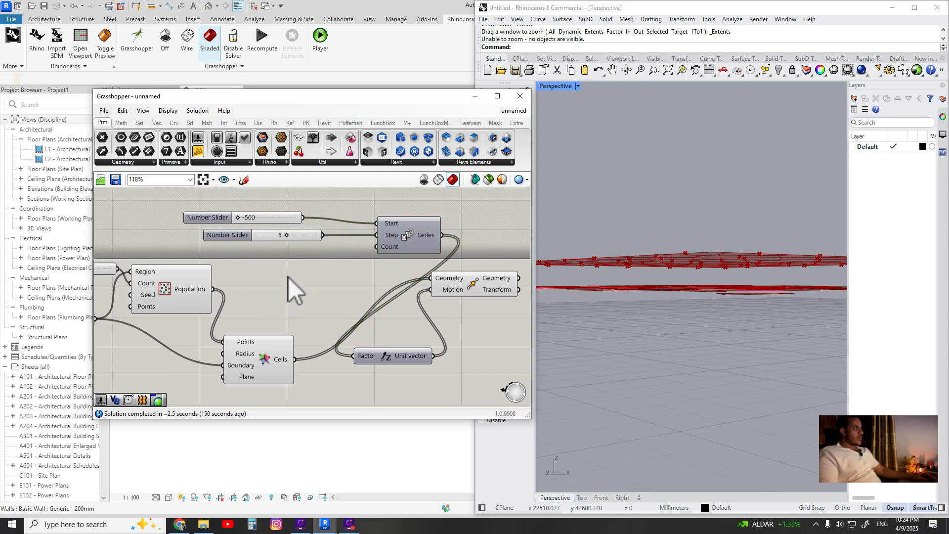
left_click(405, 255)
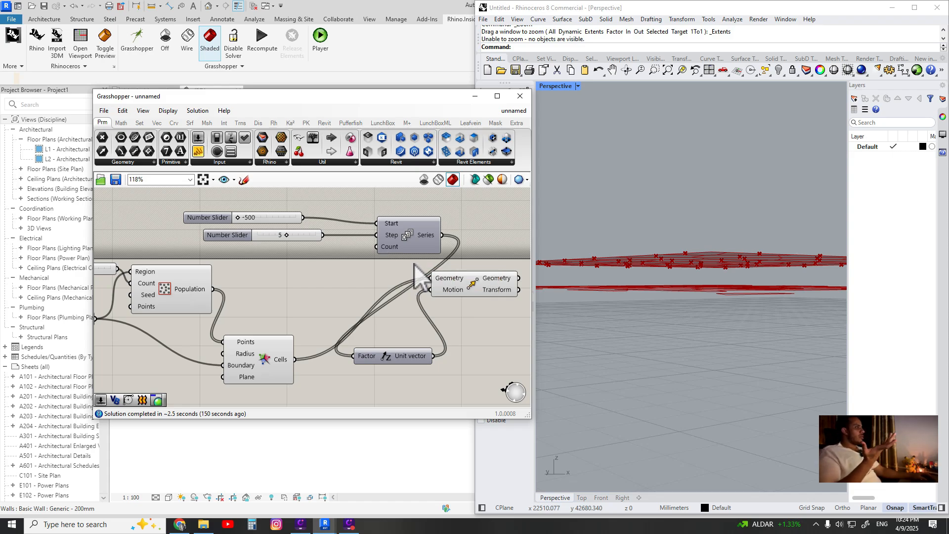
left_click_drag(418, 243, 411, 242)
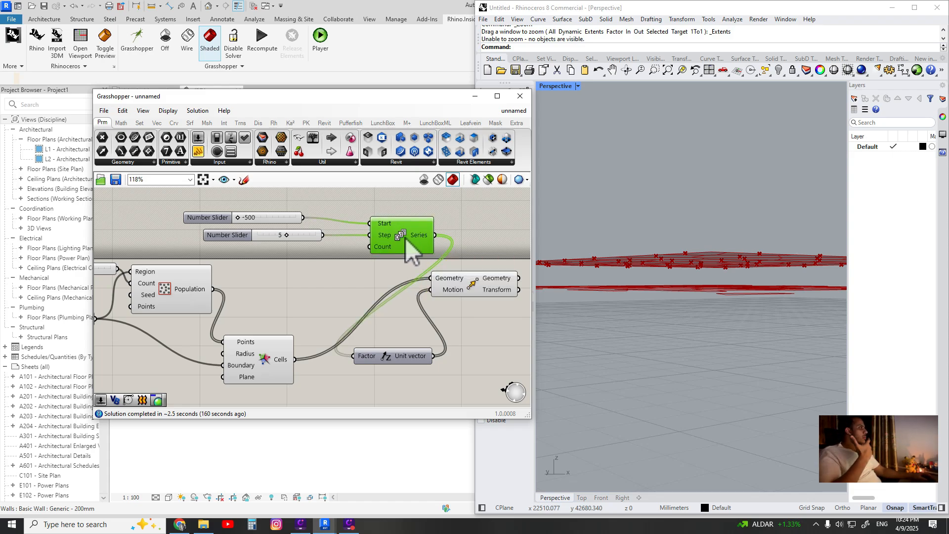
right_click_drag(618, 327, 754, 316)
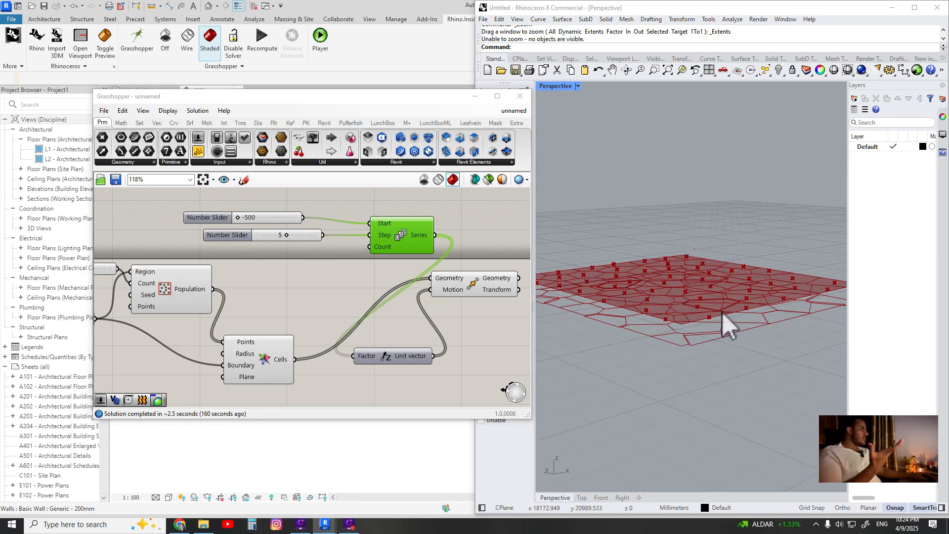
right_click_drag(683, 311, 756, 313)
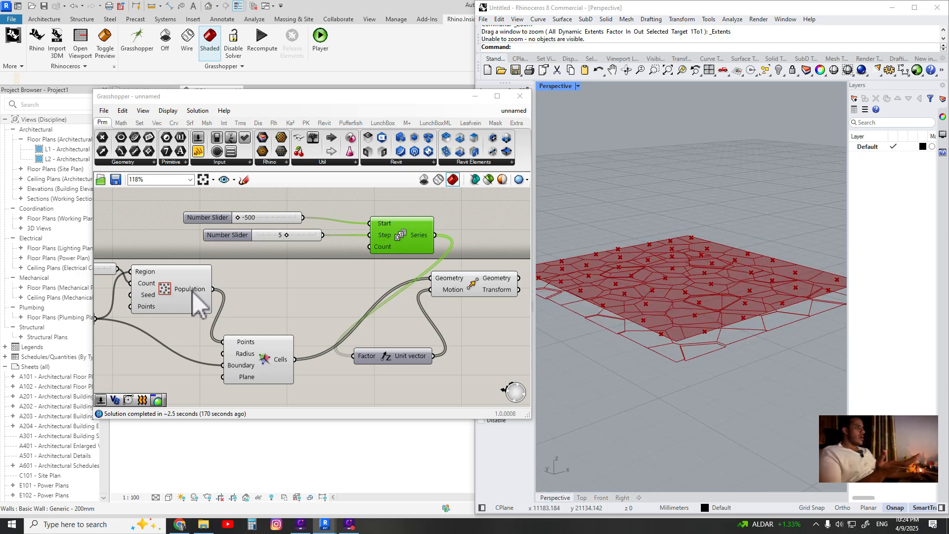
Add a List Length component and connect the Population points output to its List input
mouse_move(199, 295)
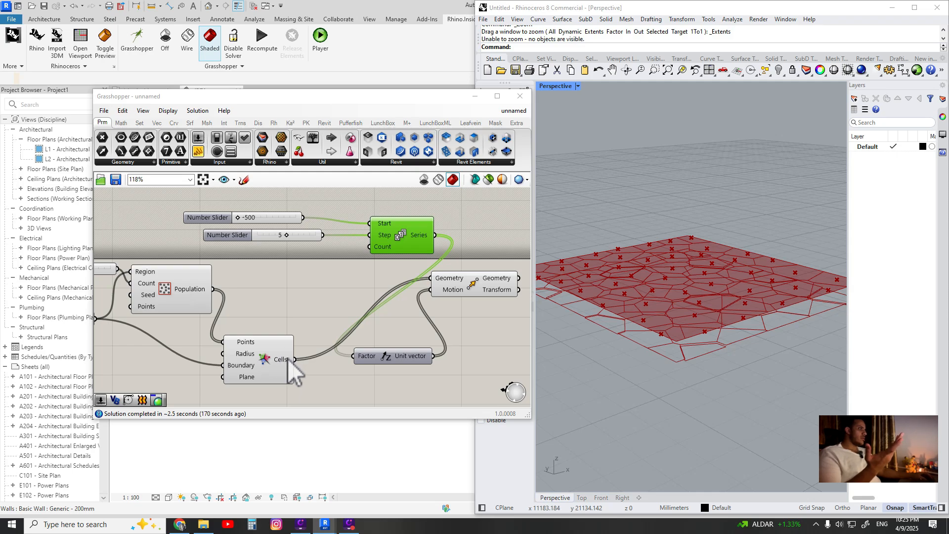
double_click(273, 296)
type("l")
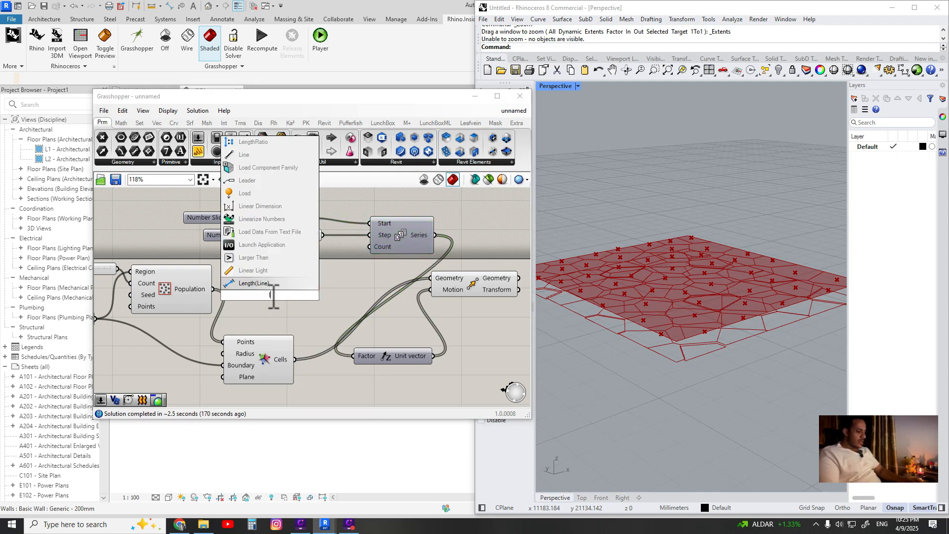
type("istlen")
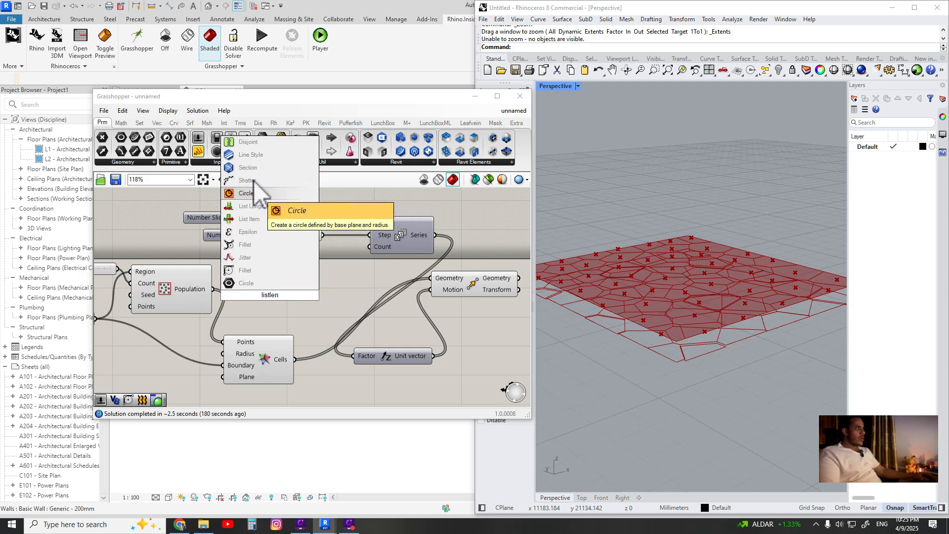
left_click(258, 196)
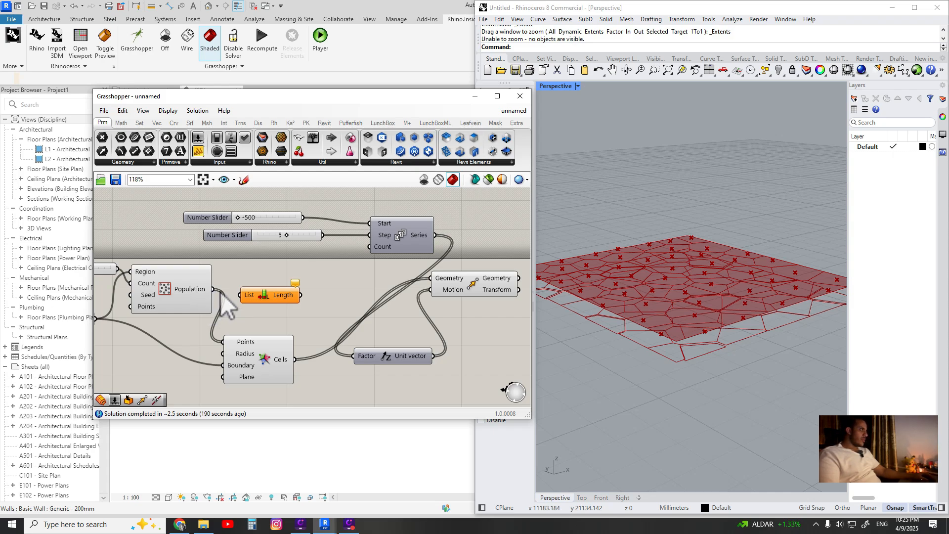
left_click_drag(289, 289, 297, 287)
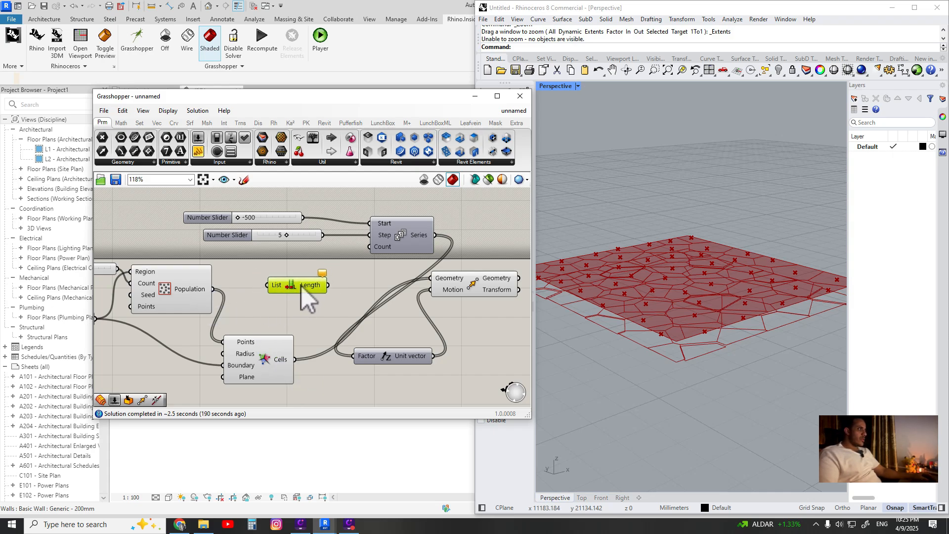
left_click(300, 285, "ctrl+alt")
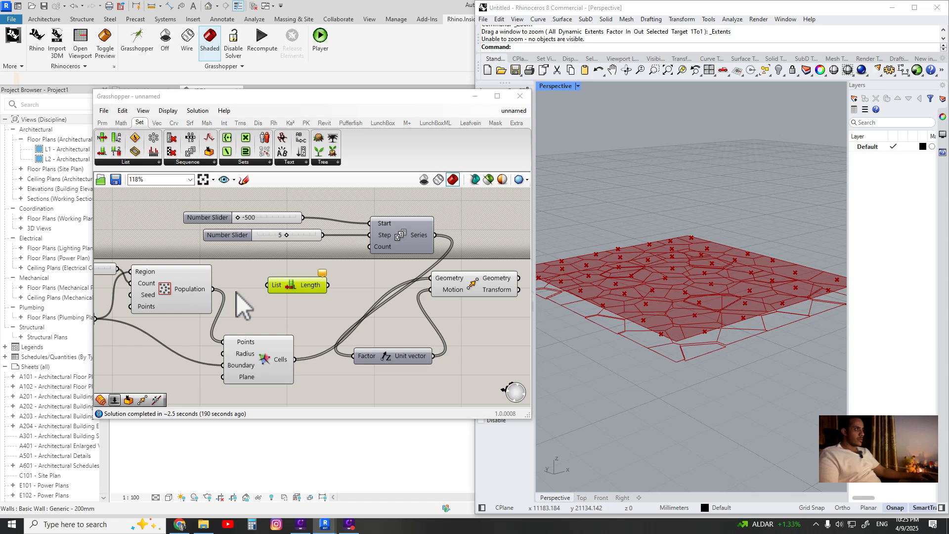
left_click_drag(214, 289, 227, 290)
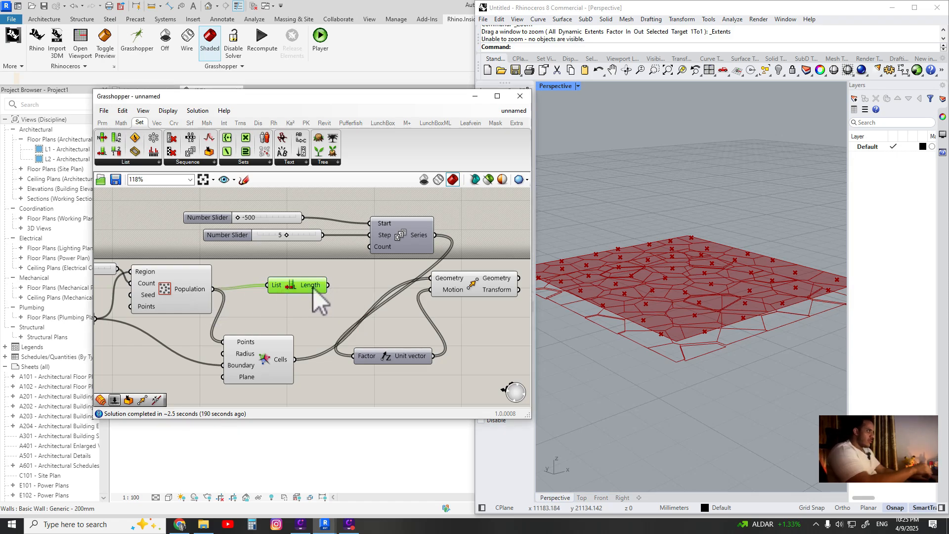
Connect the List Length output to the Series Count input
mouse_move(314, 289)
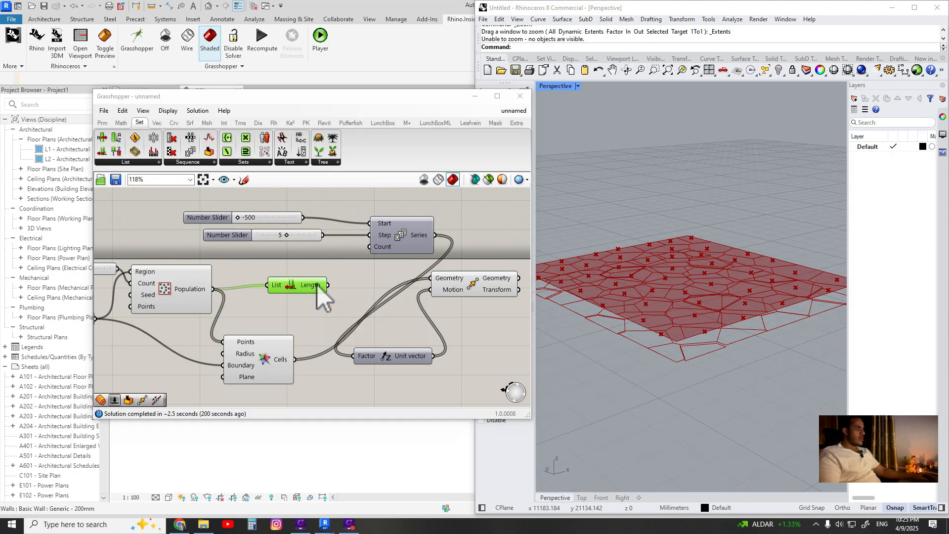
left_click_drag(326, 285, 371, 247)
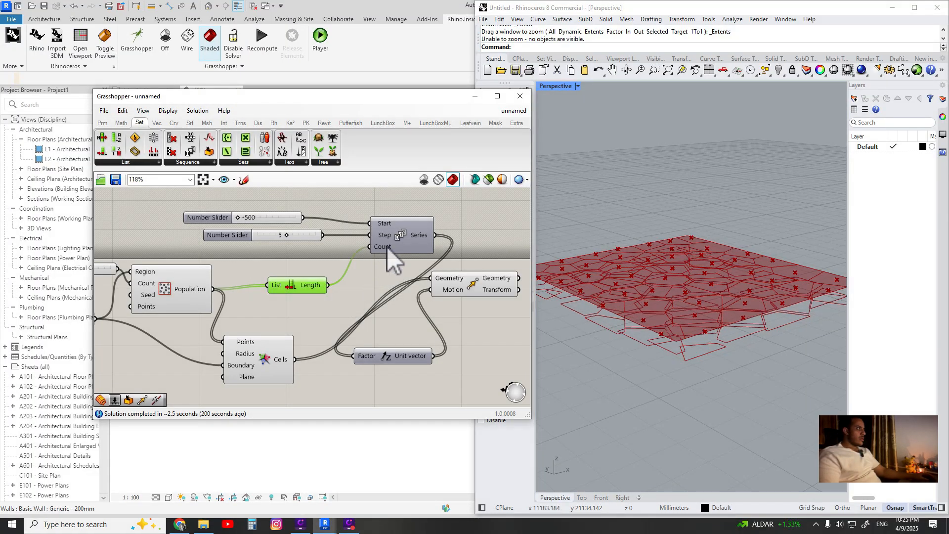
right_click_drag(690, 299, 719, 302)
scroll(286, 297, "down", 4)
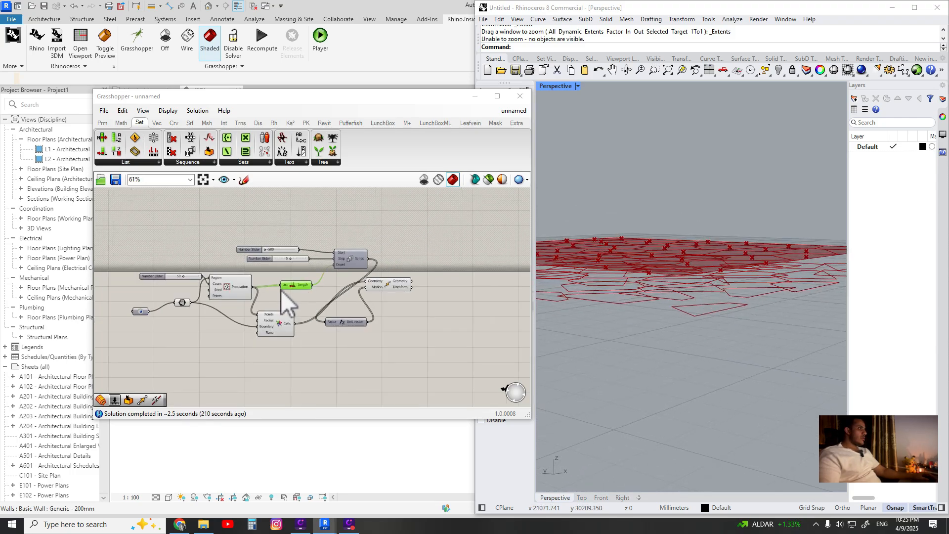
Turn off preview for the Population, Voronoi and input components
left_click(369, 322)
left_click(325, 295, "shift")
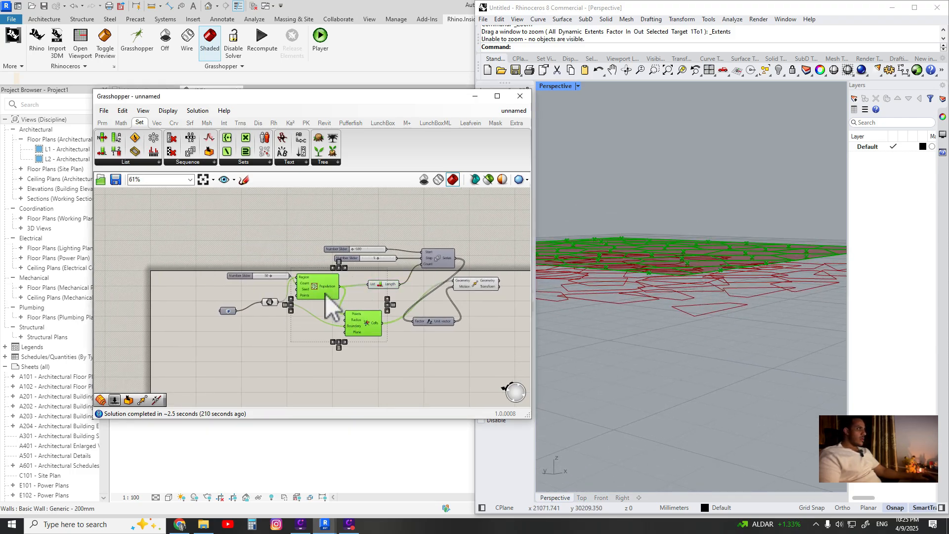
middle_click(325, 294)
left_click(312, 268)
left_click_drag(279, 260, 231, 315)
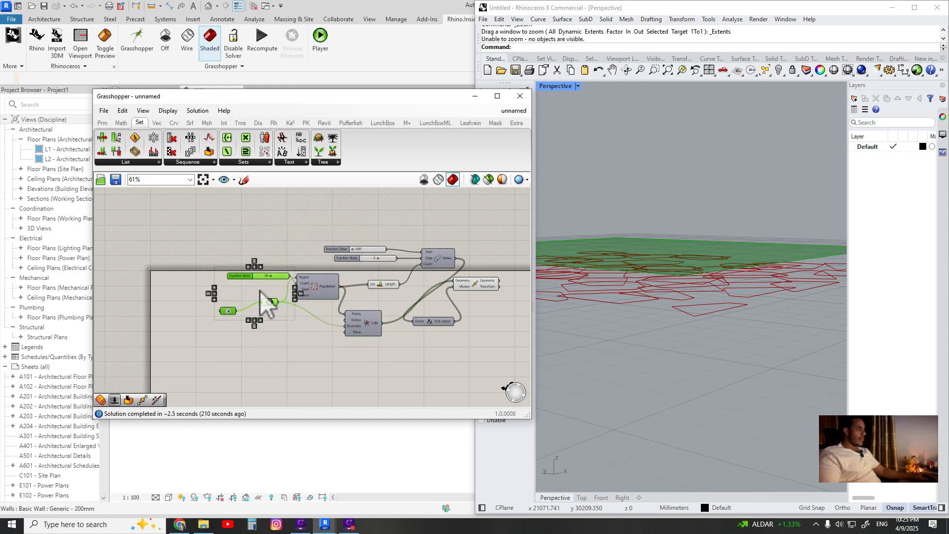
middle_click(269, 279)
left_click(299, 252)
left_click(416, 285)
Set the Step slider to 6
right_click_drag(717, 295, 726, 330)
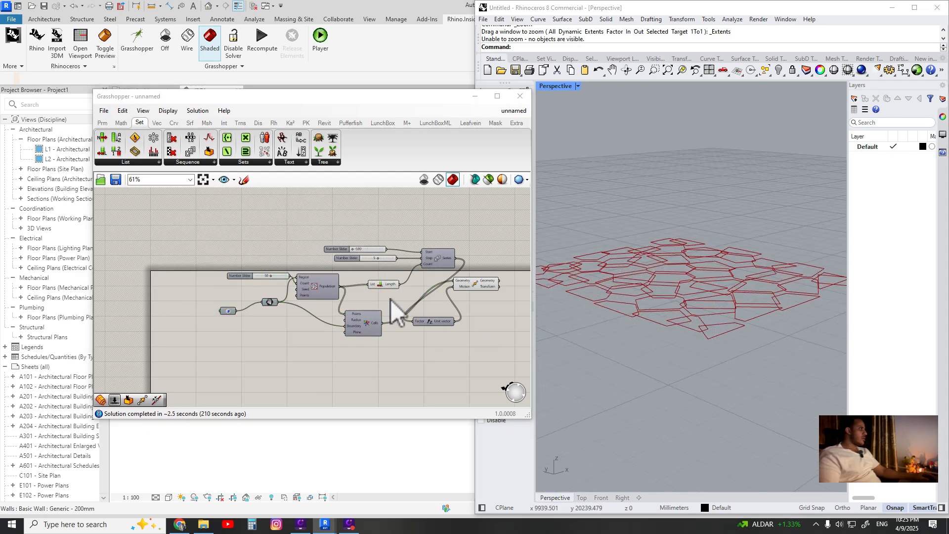
right_click_drag(704, 291, 736, 284)
scroll(381, 277, "up", 5)
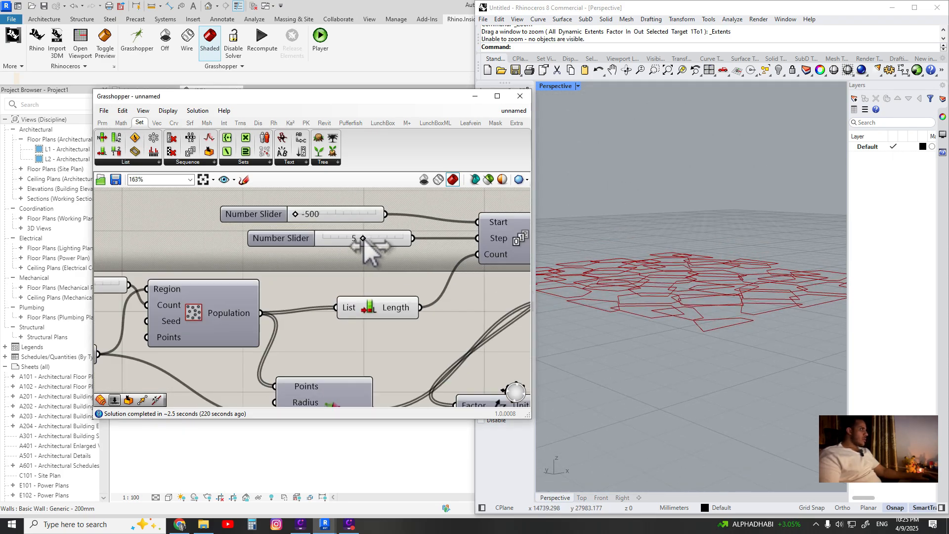
mouse_move(363, 239)
left_mouse_down()
mouse_move(400, 238)
mouse_move(366, 238)
left_mouse_up()
mouse_move(295, 214)
left_mouse_down()
mouse_move(341, 217)
mouse_move(296, 214)
left_mouse_up()
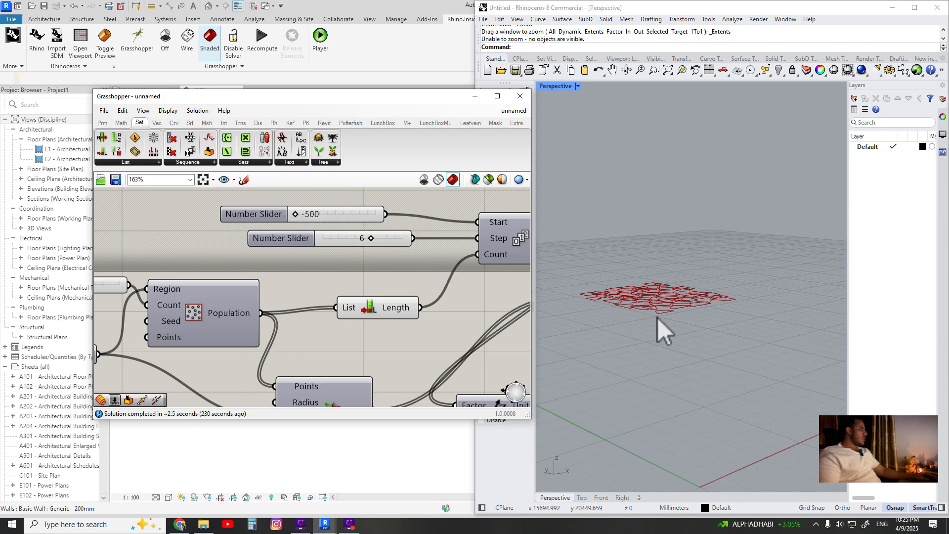
Orbit the Rhino perspective view to inspect the vertically spaced cells
right_click_drag(682, 312, 647, 299)
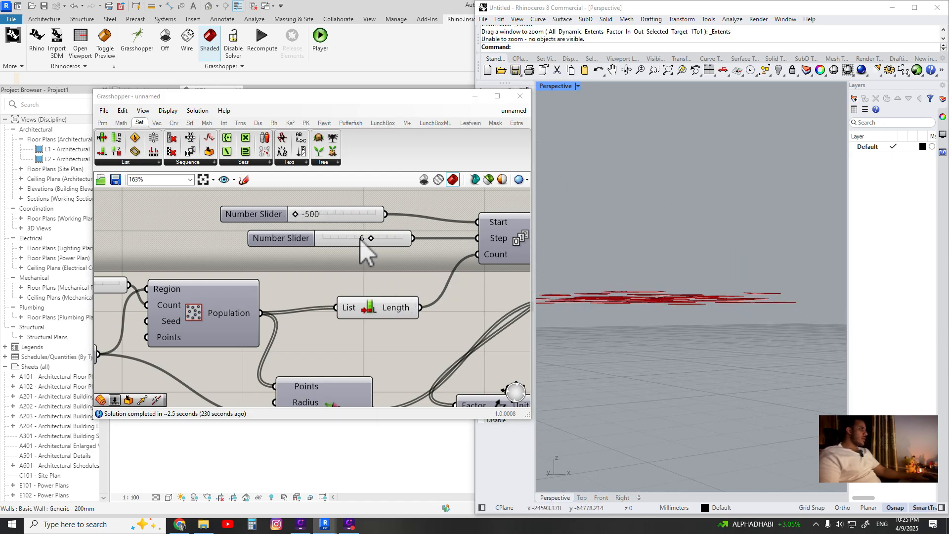
left_click_drag(360, 239, 373, 238)
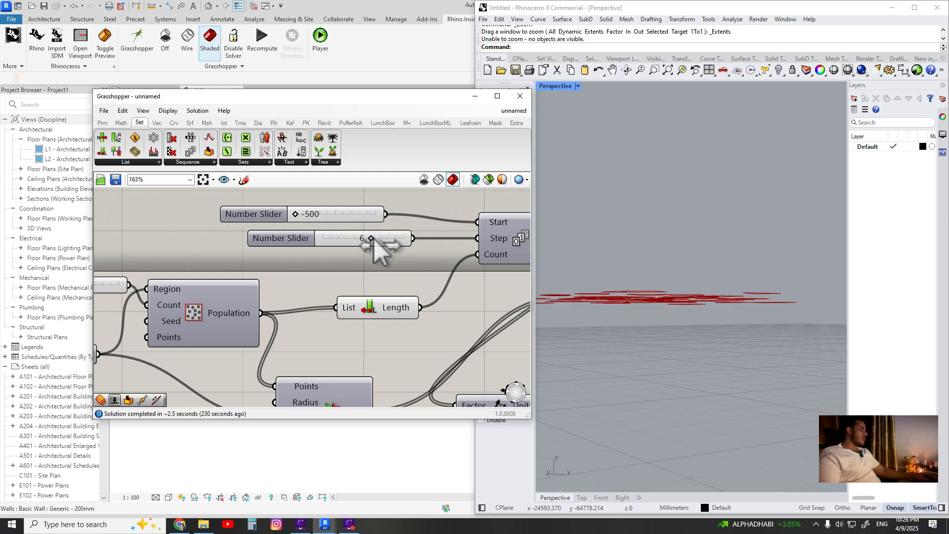
right_click_drag(710, 324, 709, 344)
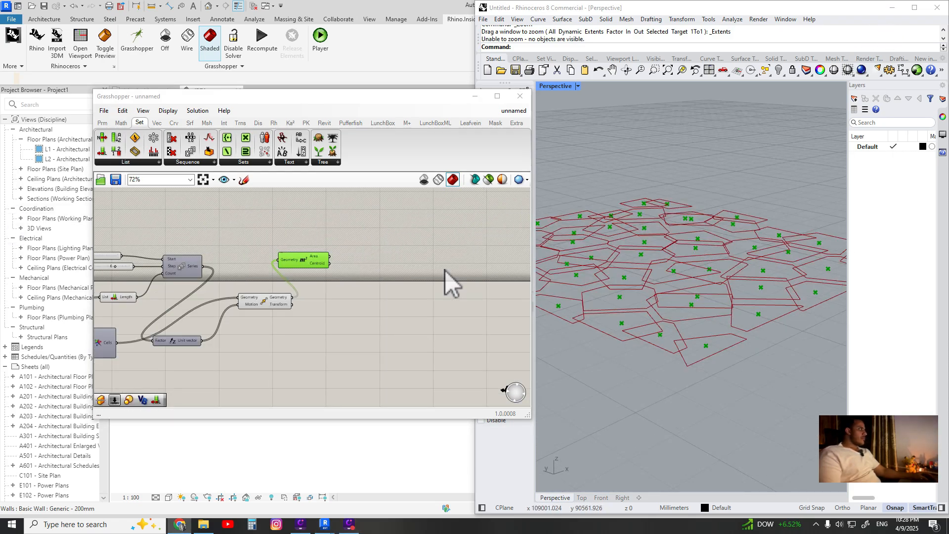
left_click(423, 263)
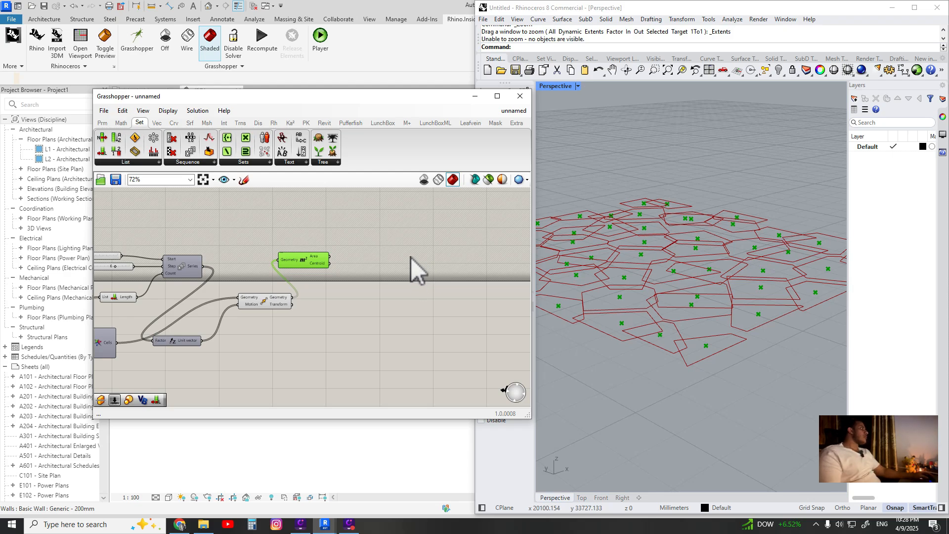
Delete the Area component from the canvas
right_click_drag(390, 243, 295, 265)
scroll(295, 265, "up", 2)
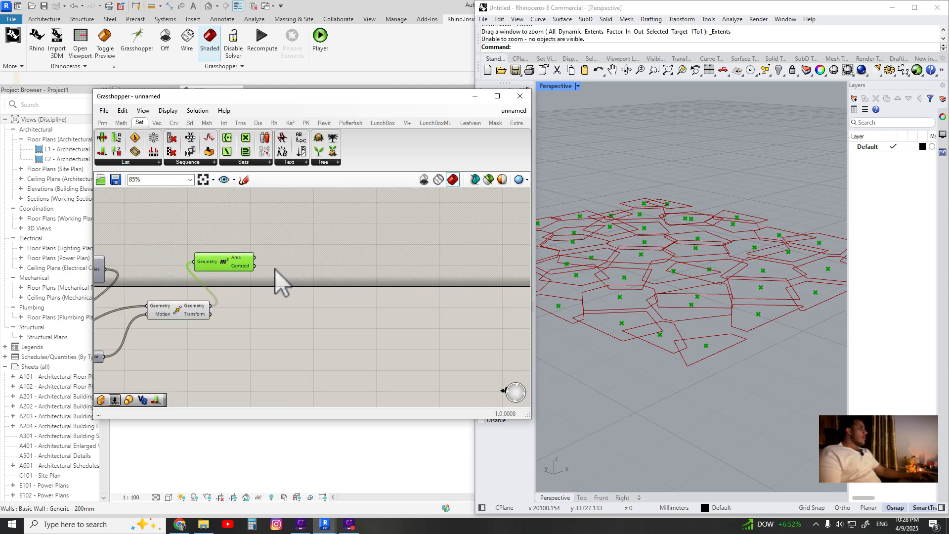
scroll(287, 284, "down", 3)
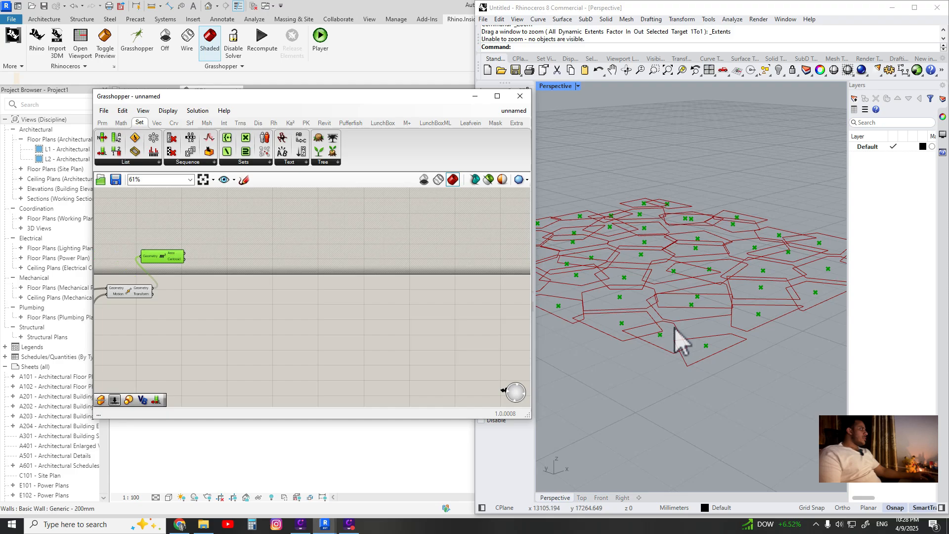
mouse_move(676, 328)
right_mouse_down()
mouse_move(700, 319)
mouse_move(678, 343)
mouse_move(673, 257)
mouse_move(662, 298)
mouse_move(720, 260)
mouse_move(703, 266)
mouse_move(693, 247)
mouse_move(676, 321)
right_mouse_up()
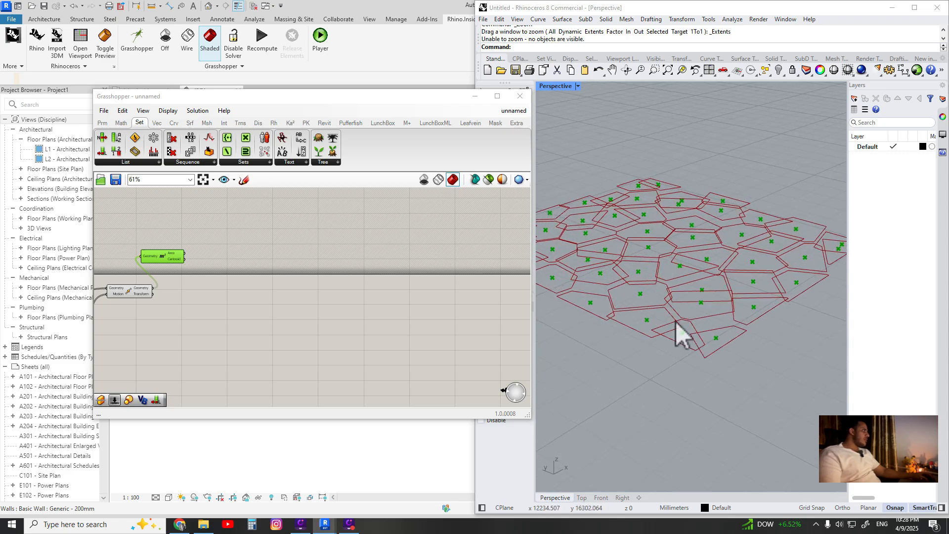
left_click(222, 280)
scroll(217, 272, "up", 2)
right_click_drag(213, 266, 273, 274)
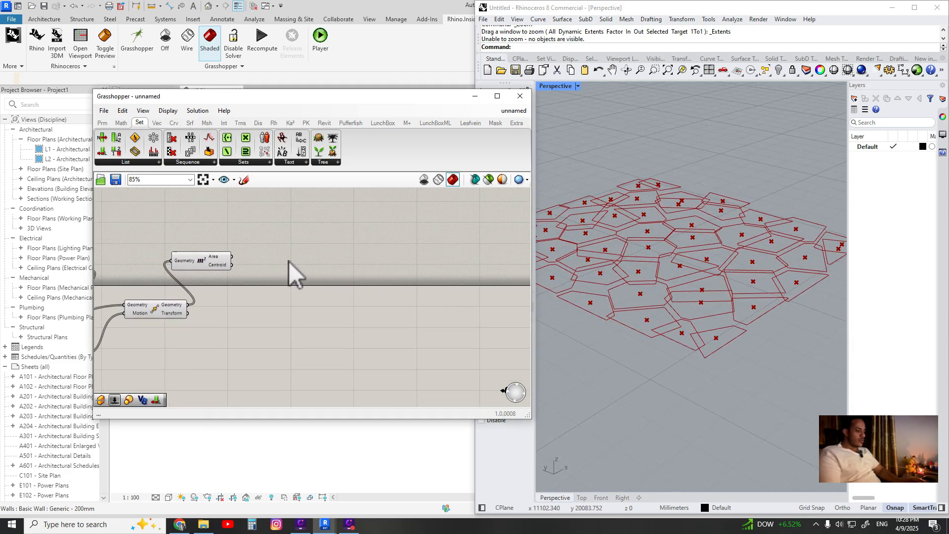
mouse_move(288, 261)
right_mouse_down()
mouse_move(285, 291)
mouse_move(339, 287)
mouse_move(285, 274)
right_mouse_up()
left_click(259, 274)
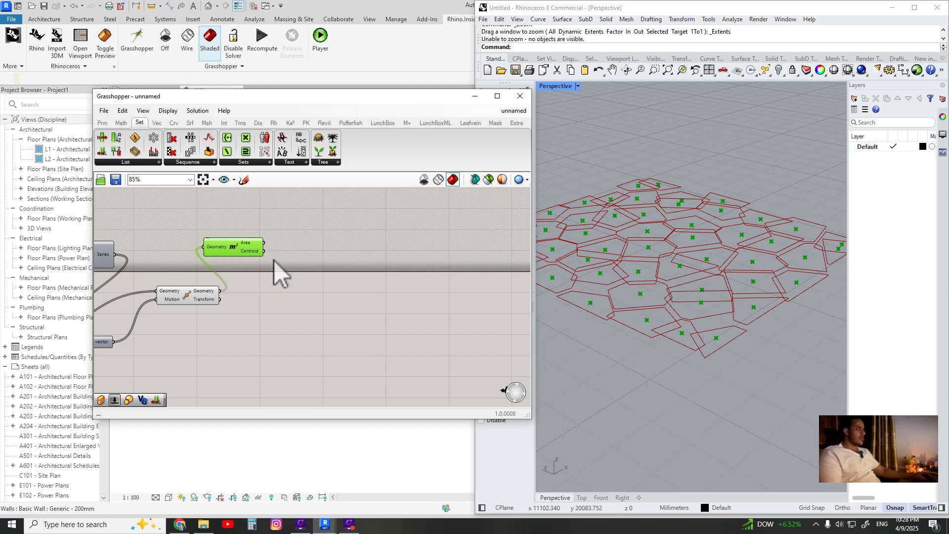
key("Delete")
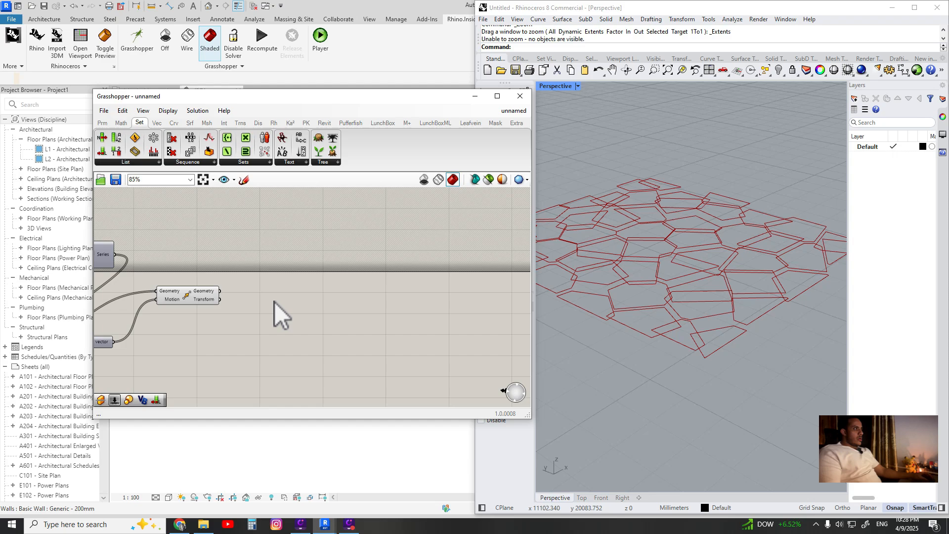
Add a Pufferfish Offset Surface component to the canvas
right_click(293, 280)
left_click(280, 285)
double_click(290, 292)
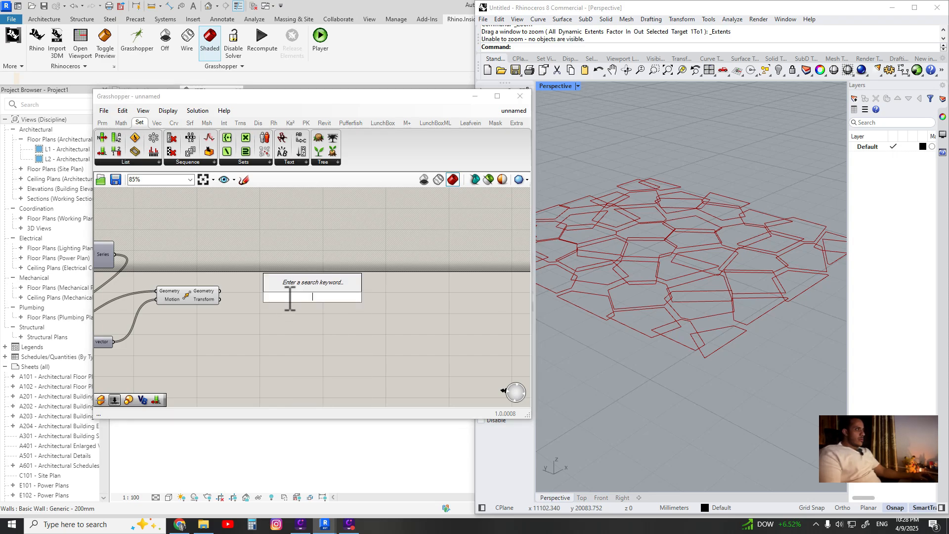
type("offf")
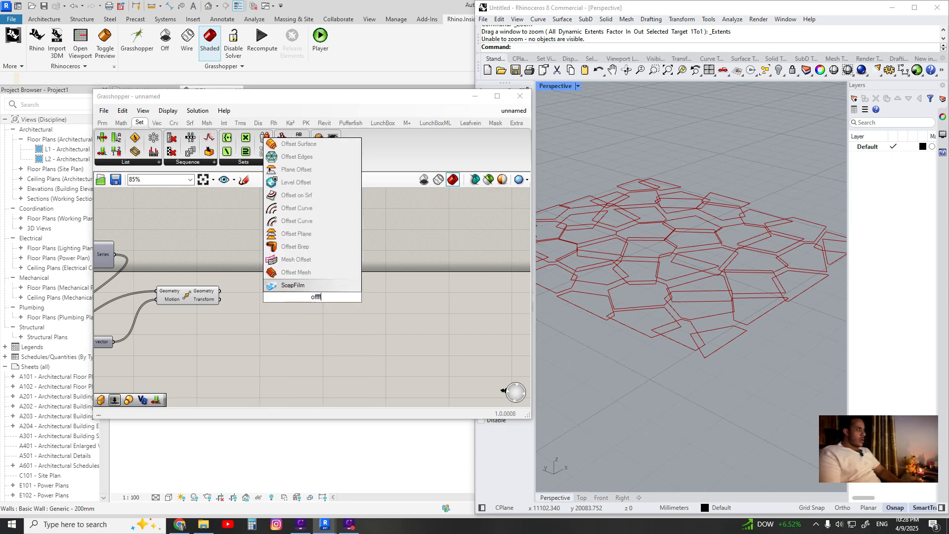
key("BackSpace")
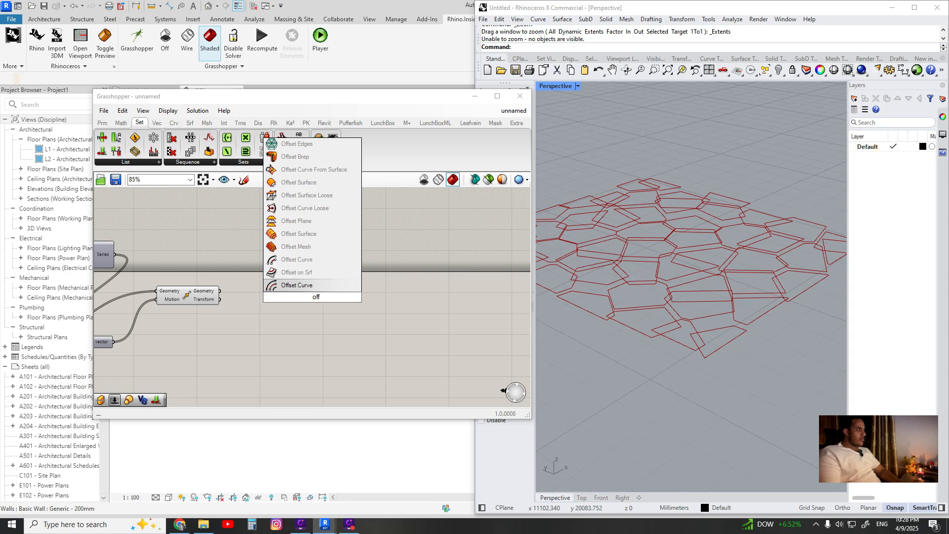
left_click(306, 233)
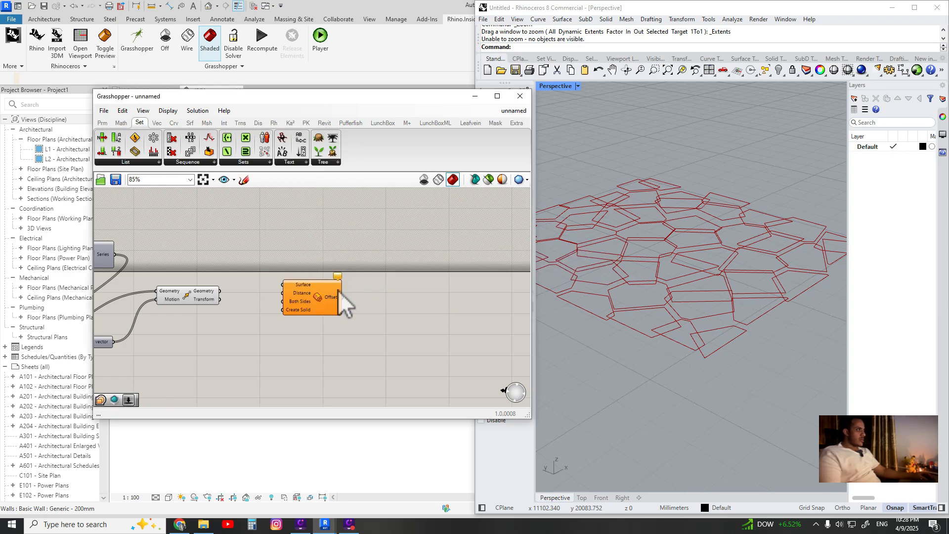
left_click(329, 300, "ctrl+alt")
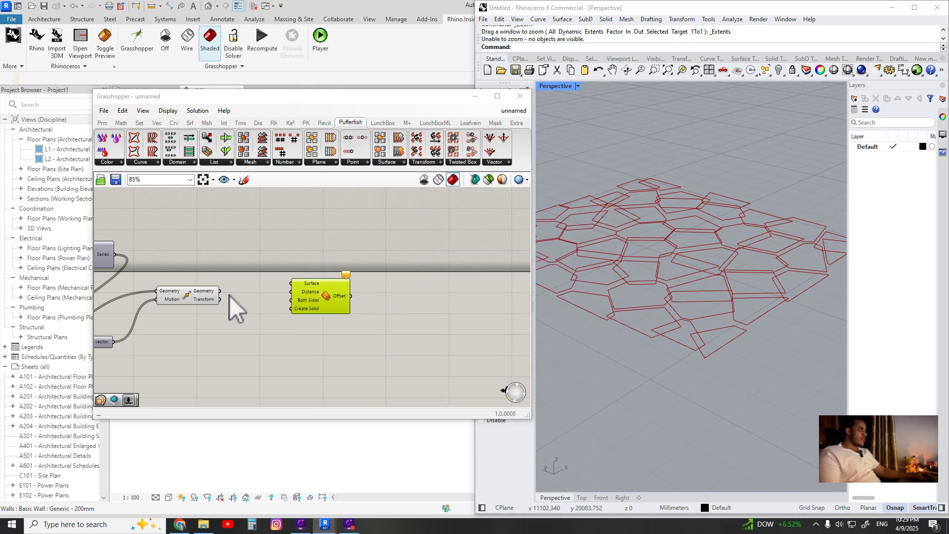
Connect the Move component's Geometry output to the Offset Surface input
right_click_drag(229, 296, 241, 298)
left_click(230, 292)
left_click_drag(244, 289, 316, 282)
scroll(341, 302, "up", 3)
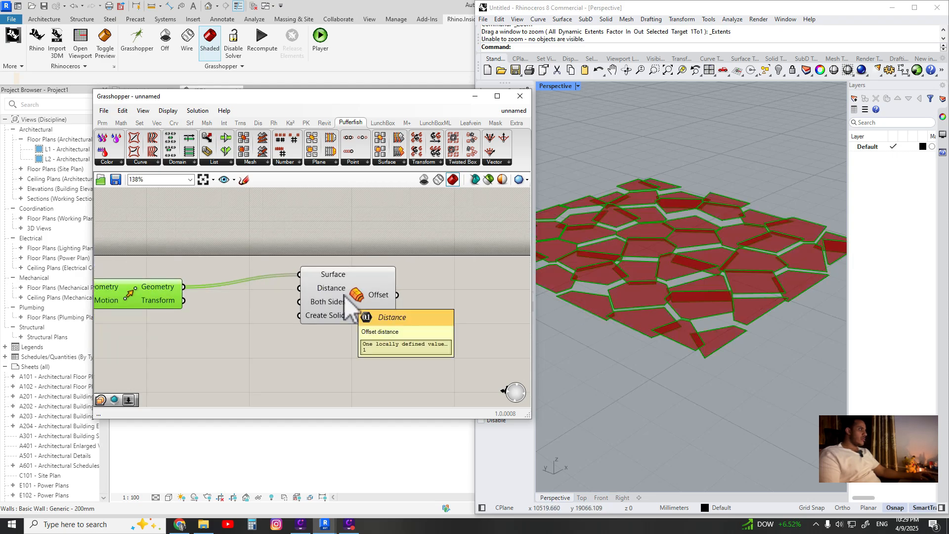
right_click_drag(333, 275, 355, 274)
left_click_drag(374, 307, 395, 303)
Add a number slider set to 10 and connect it to the Offset component's Distance input
left_click(297, 297)
double_click(297, 296)
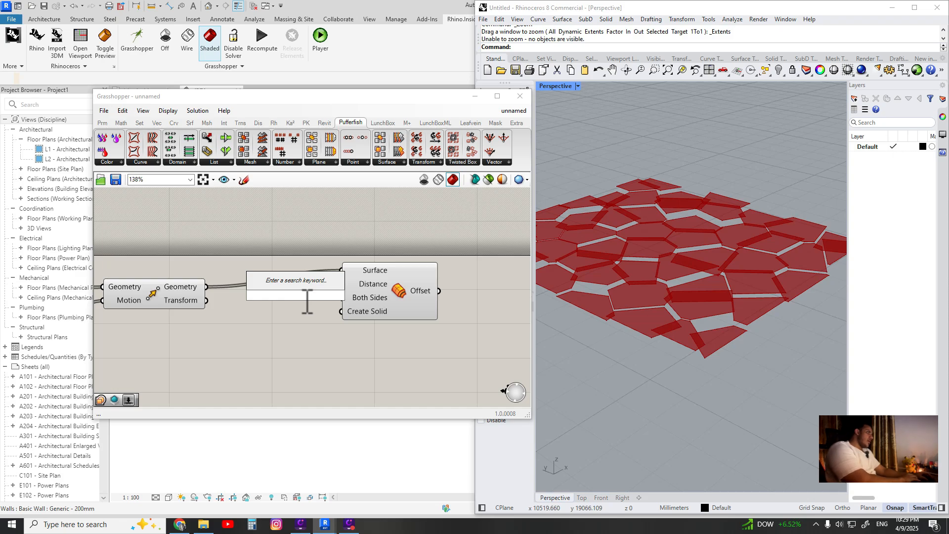
type("10")
key("Return")
left_click_drag(310, 306, 302, 239)
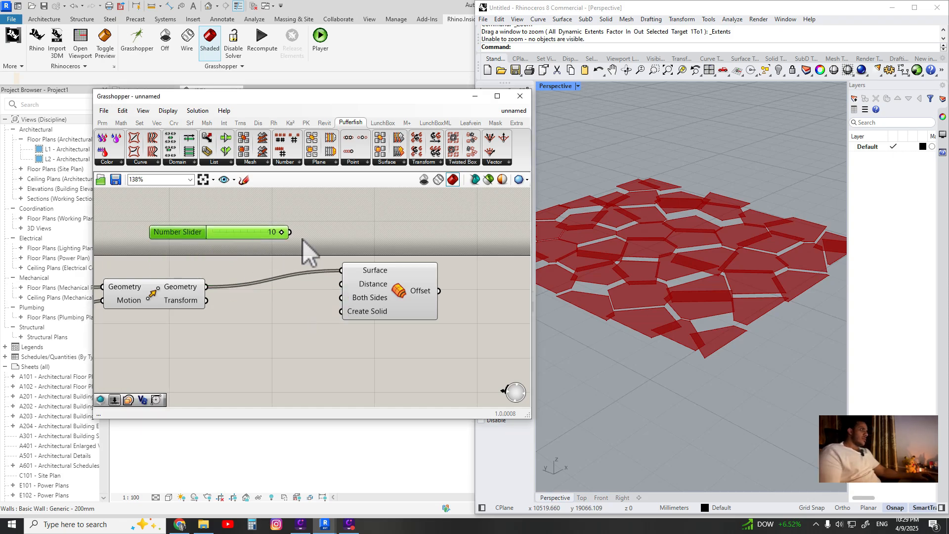
left_click_drag(327, 276, 340, 284)
Set the offset distance slider to 25
scroll(694, 338, "up", 5)
right_click_drag(752, 375, 742, 348)
scroll(669, 337, "down", 4)
right_click_drag(669, 337, 676, 309)
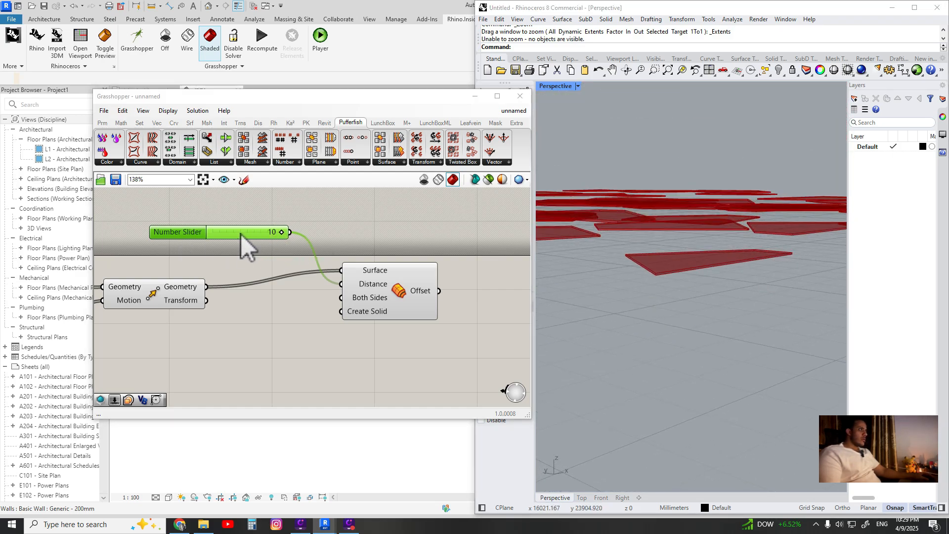
double_click(228, 227)
double_click(186, 231)
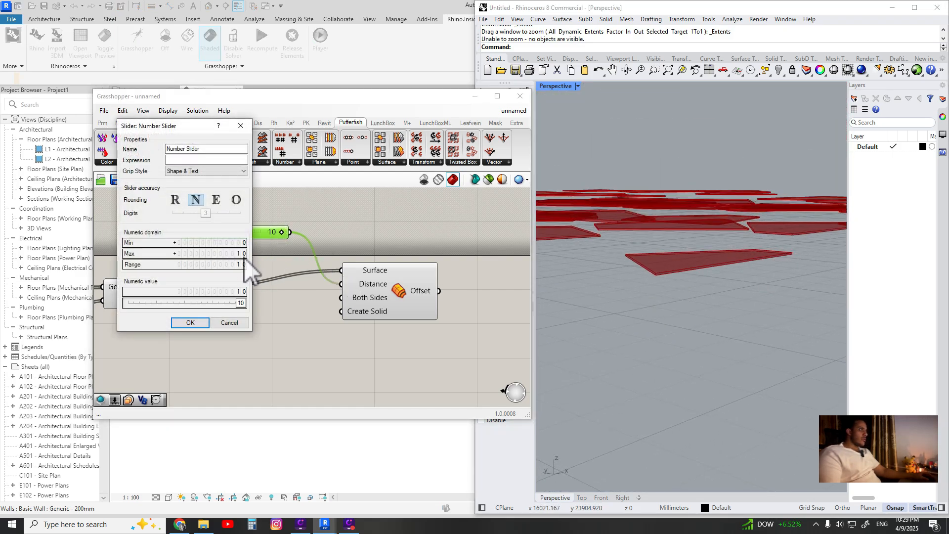
left_click(189, 322)
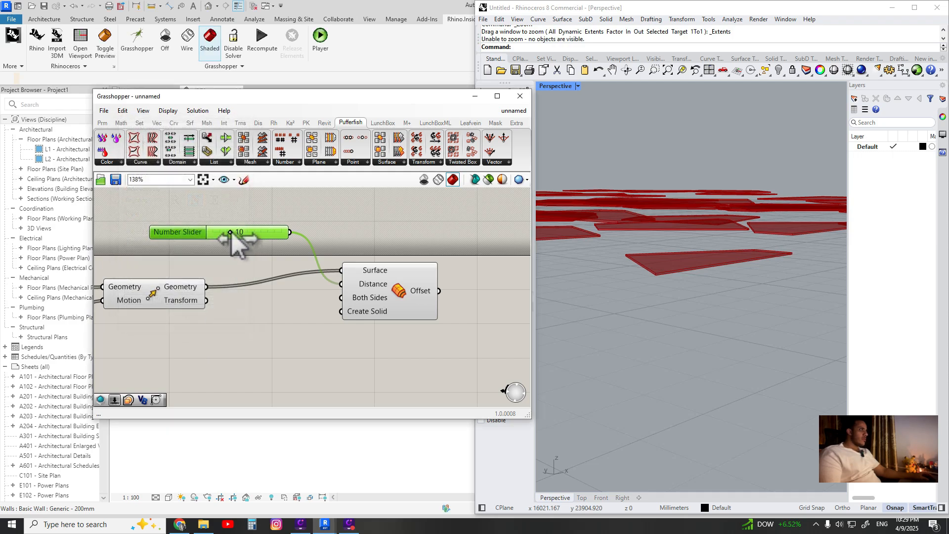
left_click_drag(230, 232, 255, 234)
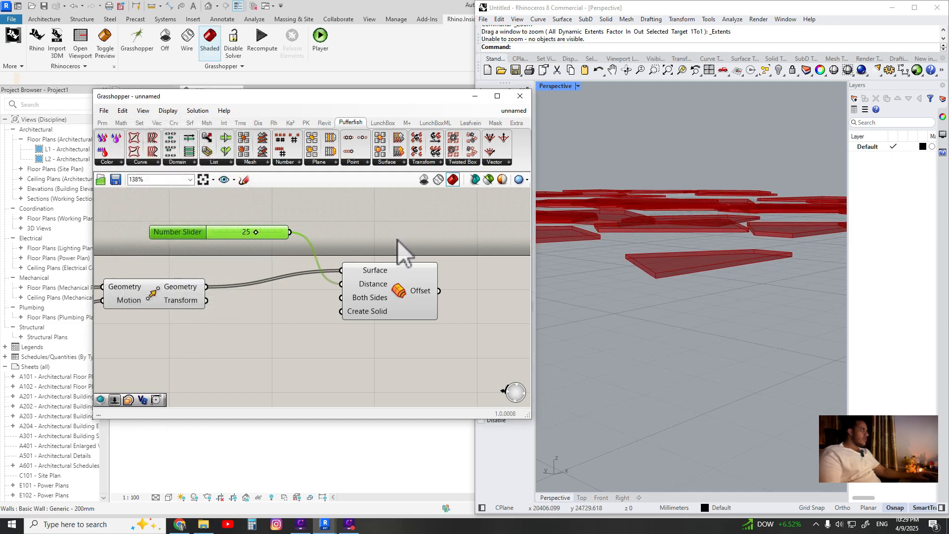
Rearrange the distance slider and Offset component on the canvas beside the Move component
scroll(682, 248, "up", 6)
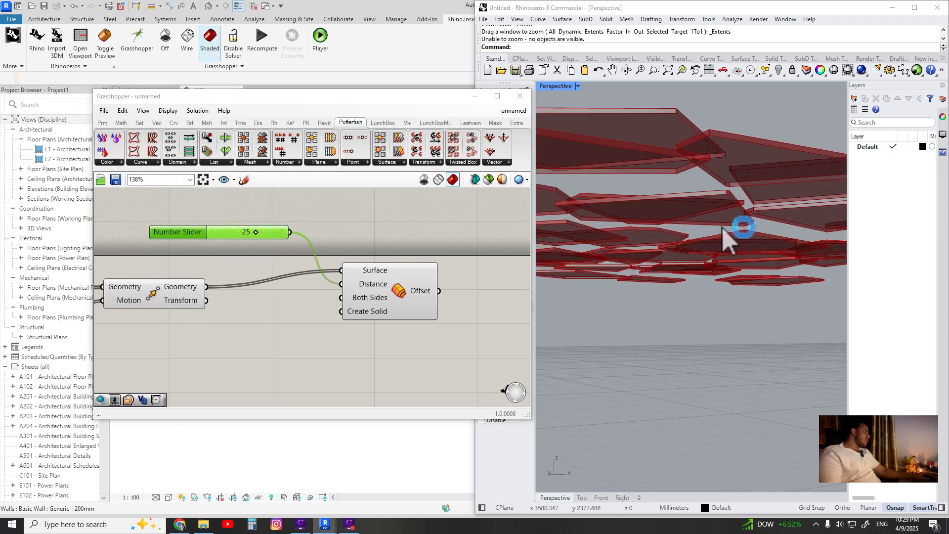
scroll(712, 232, "down", 6)
right_click_drag(699, 236, 734, 302)
scroll(737, 280, "down", 2)
right_click_drag(735, 302, 713, 329)
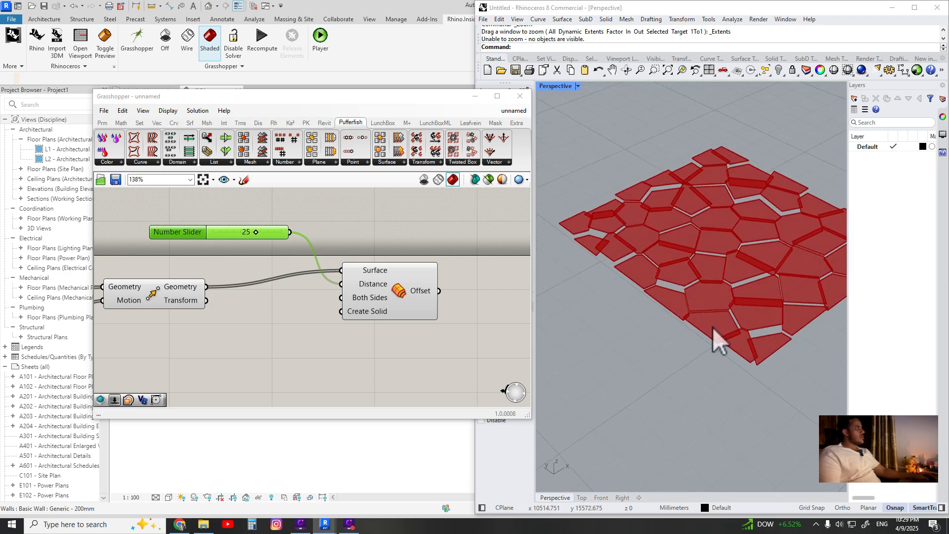
left_click(269, 308)
scroll(307, 309, "down", 3)
right_click_drag(332, 310, 406, 316)
left_click_drag(452, 235, 364, 336)
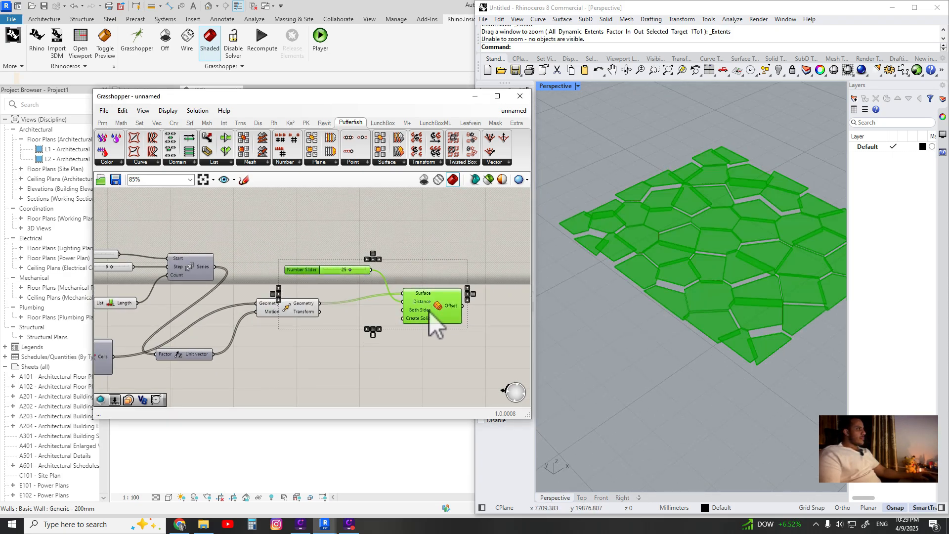
left_click_drag(428, 311, 550, 293)
right_click_drag(492, 310, 381, 304)
left_click_drag(420, 284, 442, 288)
left_click(288, 322)
left_click(168, 304)
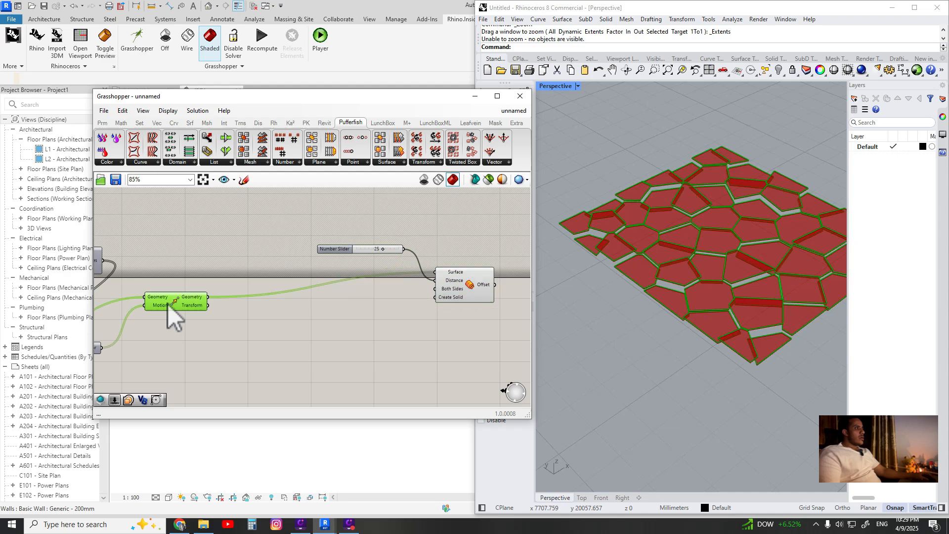
double_click(255, 335)
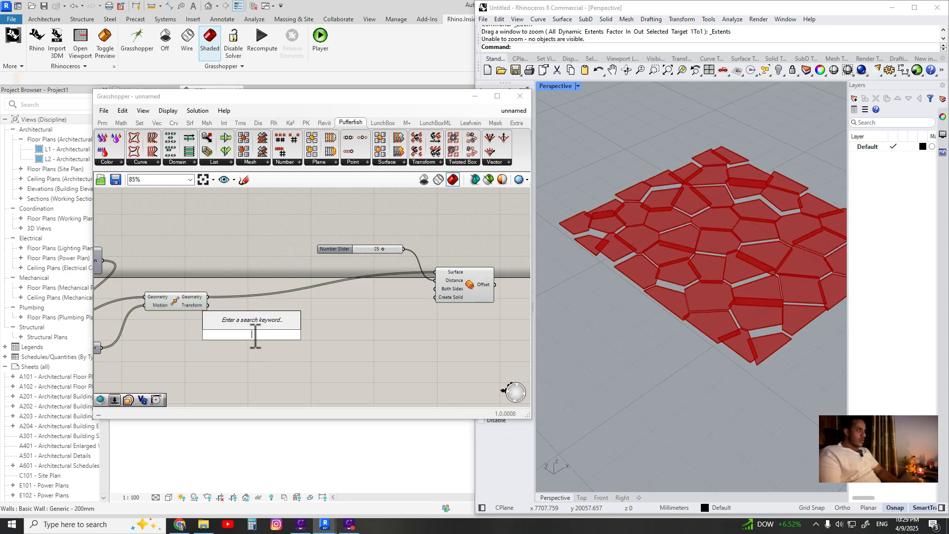
type("fi")
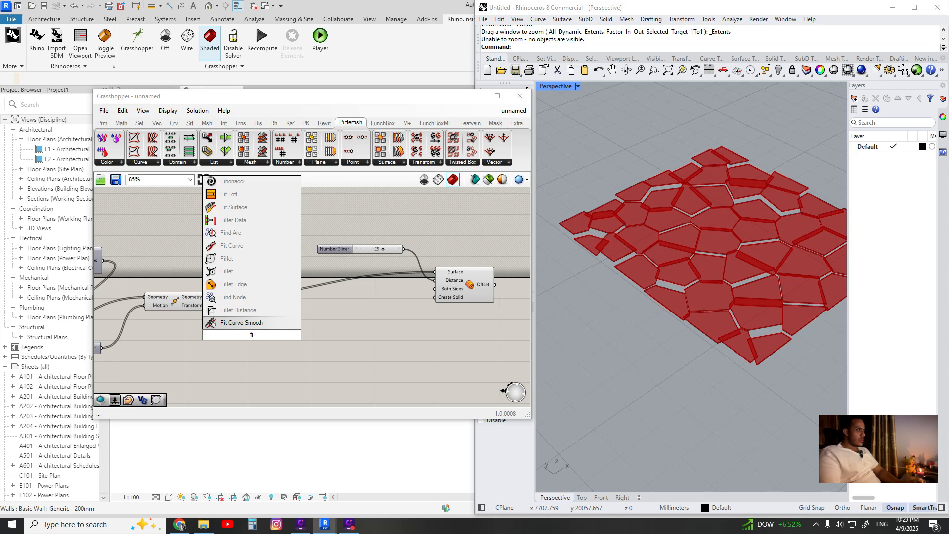
key("Escape")
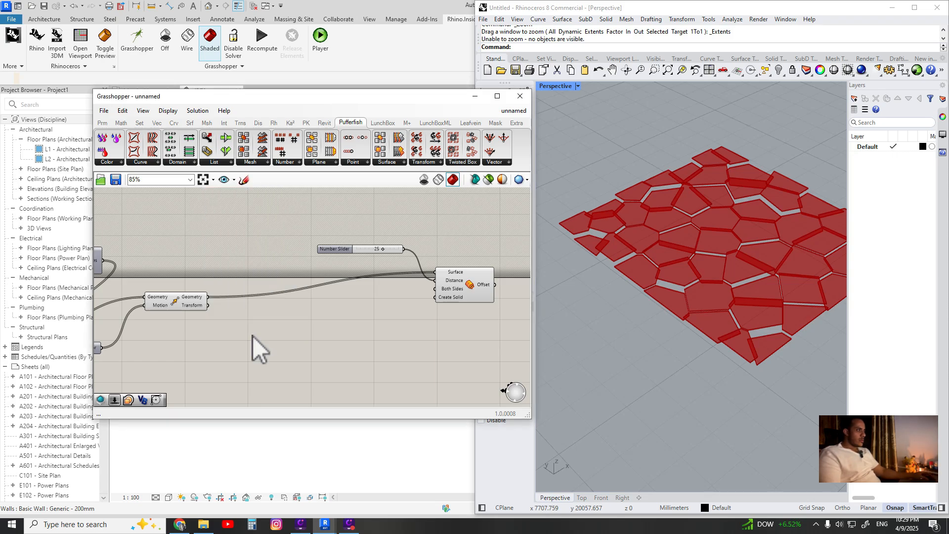
Add a Fillet component below the Move component
right_click(253, 336)
left_click(242, 325)
double_click(242, 325)
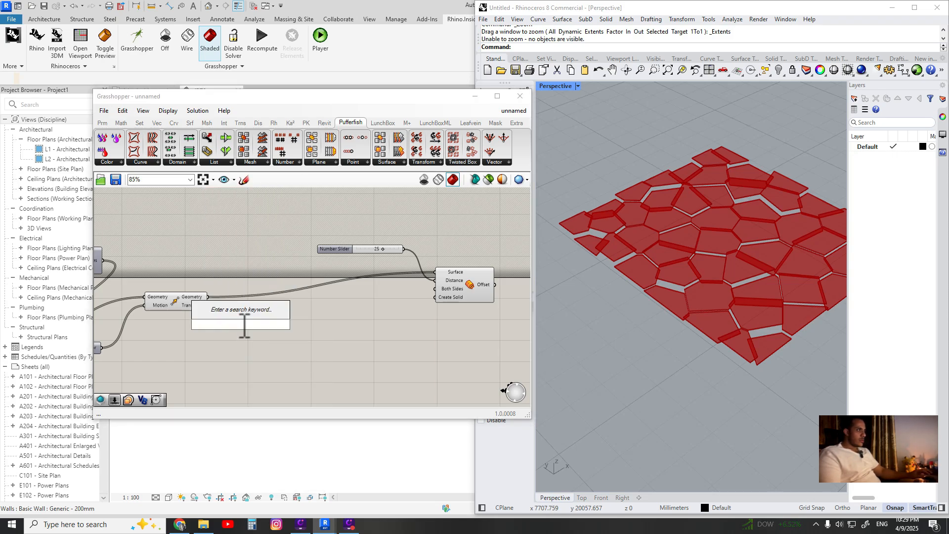
type("fil")
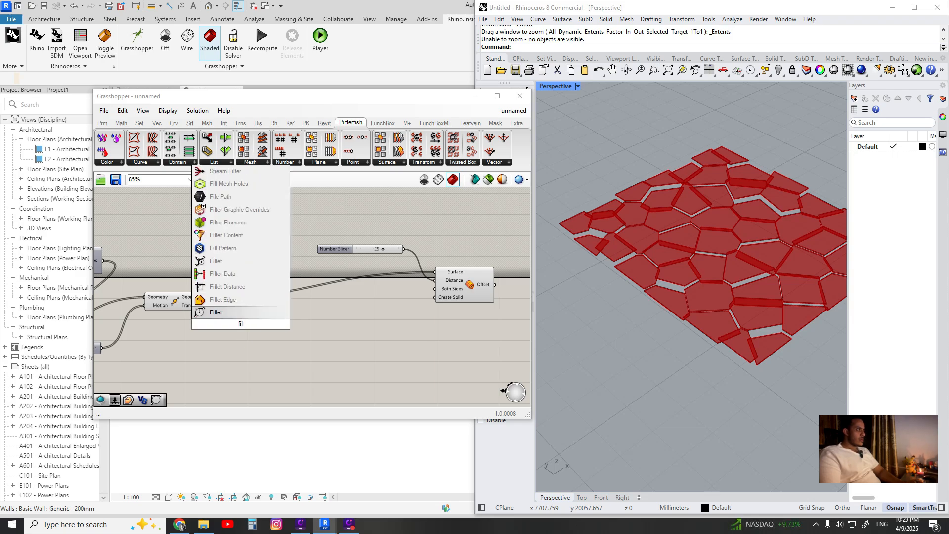
key("Return")
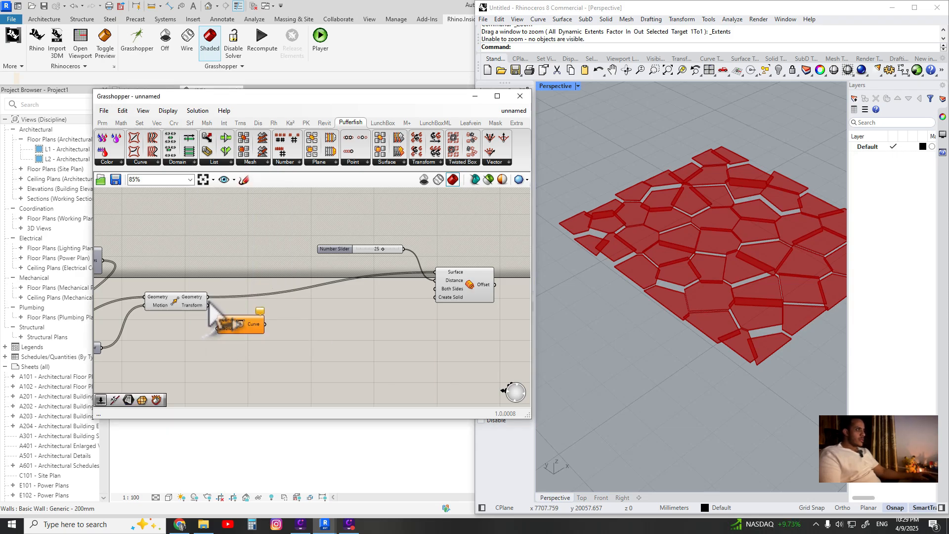
Add a number slider of 50 and connect it to the Fillet component's Radius input
double_click(231, 339)
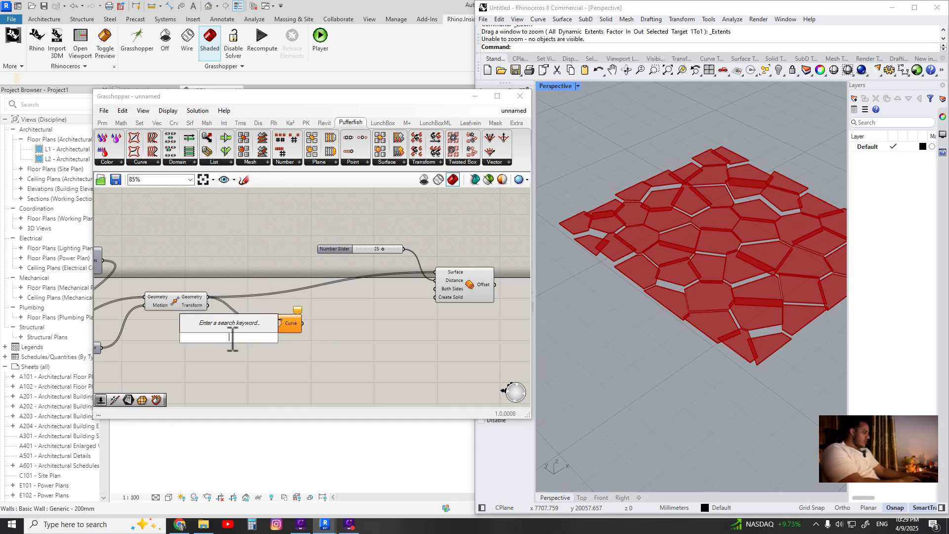
type("50")
key("Return")
scroll(230, 332, "up", 3)
left_click_drag(230, 331, 266, 336)
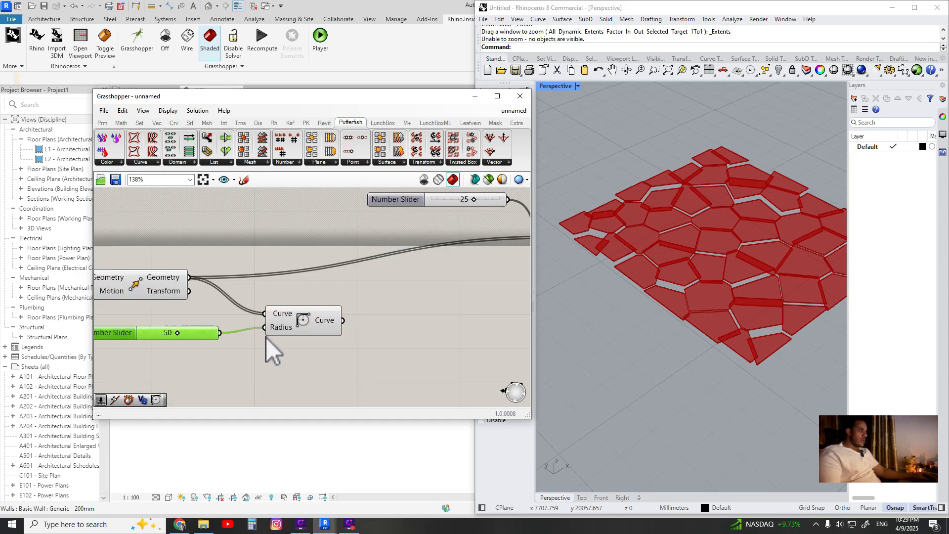
Set the fillet radius slider to 100
scroll(684, 269, "up", 3)
left_click_drag(178, 333, 212, 336)
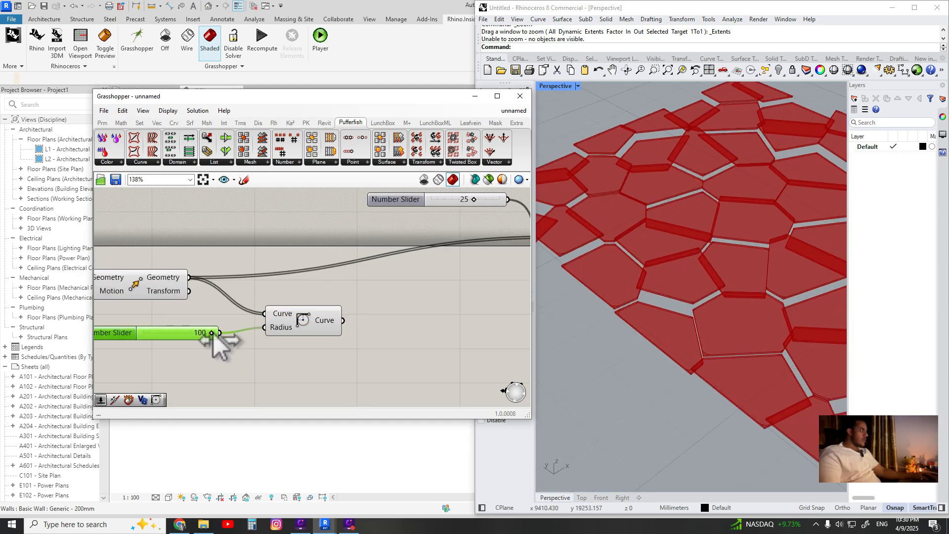
scroll(718, 368, "up", 3)
right_click_drag(648, 384, 628, 389)
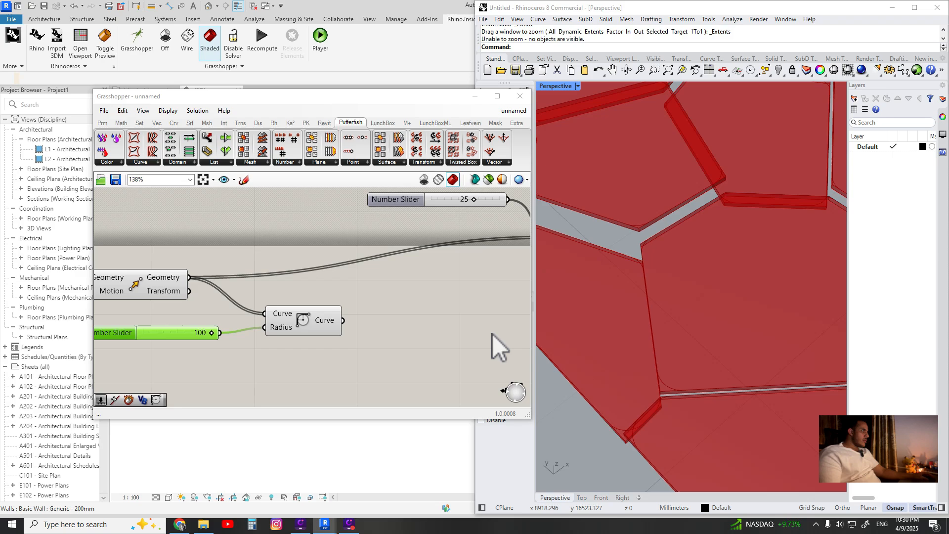
scroll(393, 271, "down", 3)
Connect the Fillet curve output to the Offset Surface input
left_click(309, 316)
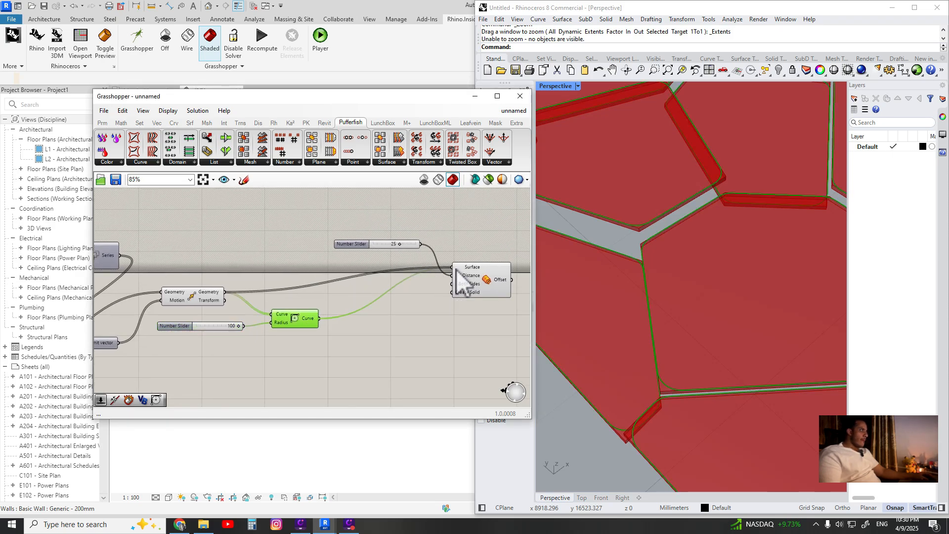
scroll(405, 309, "down", 3)
scroll(633, 342, "down", 4)
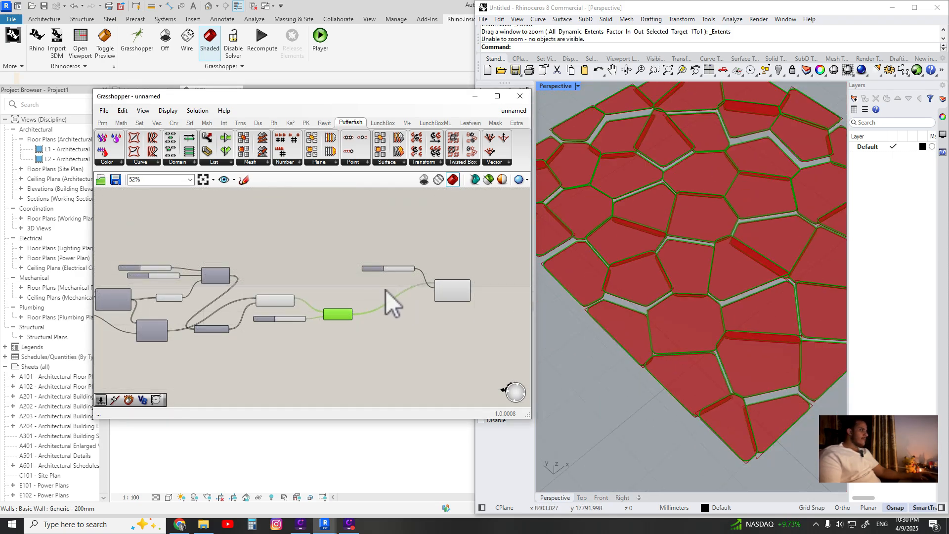
Inspect the filleted, thickened panels on the Grasshopper canvas and in the Rhino viewport
scroll(306, 304, "up", 4)
left_click_drag(284, 280, 263, 334)
middle_click(261, 295)
left_click(292, 266)
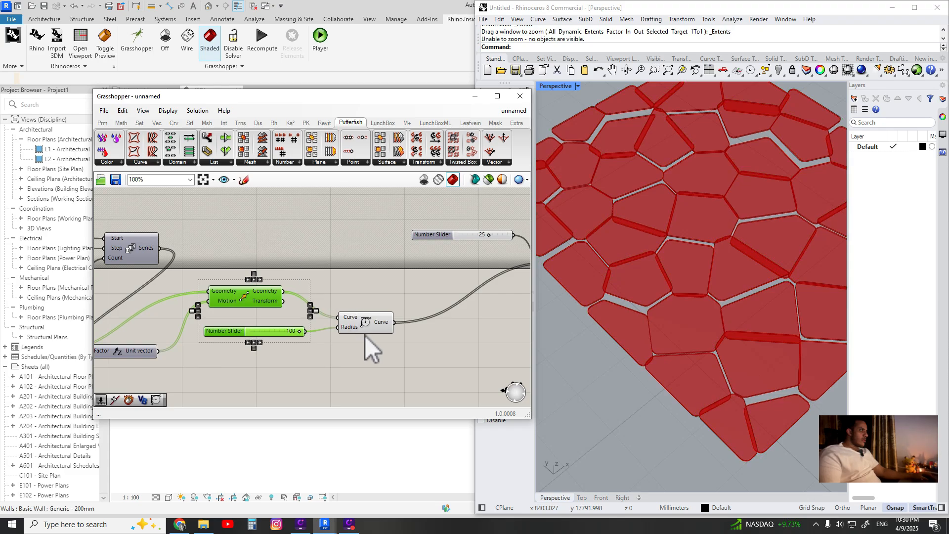
left_click(378, 326)
right_click_drag(398, 338, 296, 337)
left_click(297, 344)
scroll(647, 331, "down", 3)
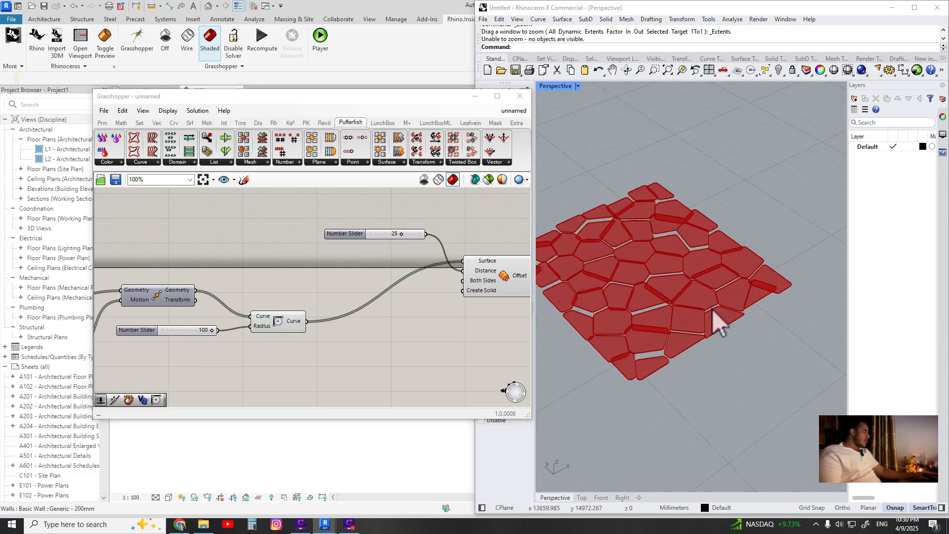
scroll(712, 309, "up", 4)
right_click_drag(669, 360, 632, 291)
scroll(630, 323, "down", 2)
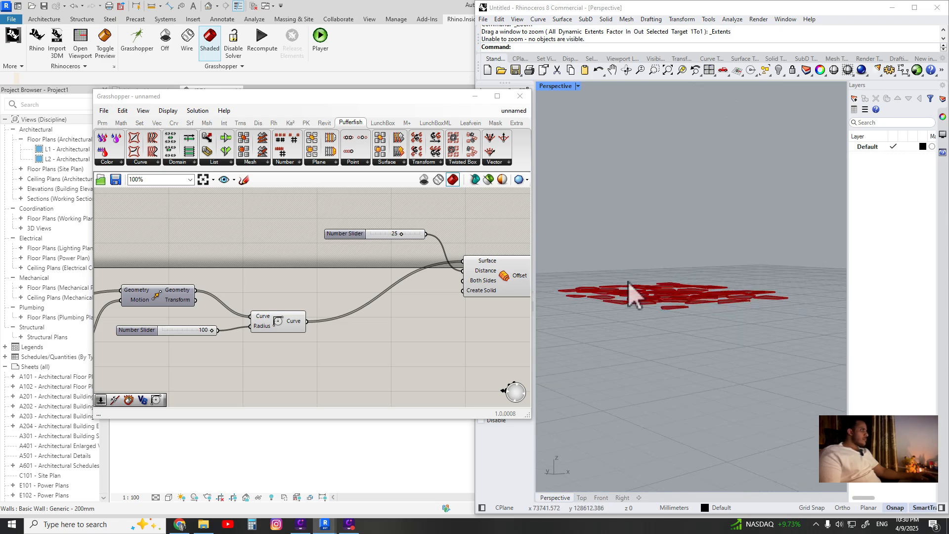
Minimize Grasshopper and inspect the ceiling panels against the walls and ceiling in the Revit 3D view
left_click(475, 96)
scroll(381, 208, "up", 3)
middle_click_drag(387, 298, 281, 216)
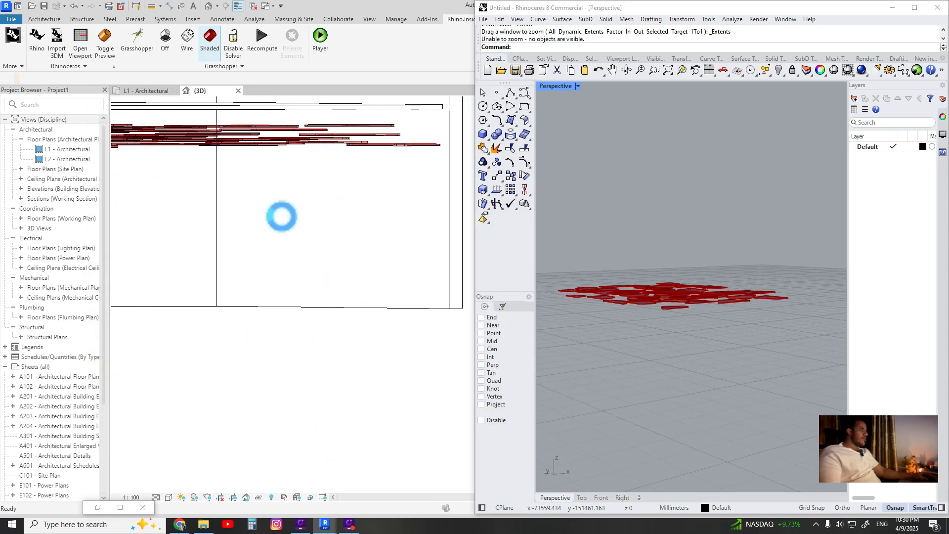
left_click(554, 178)
scroll(445, 257, "down", 2)
middle_click_drag(425, 267, 370, 284)
left_click(374, 300)
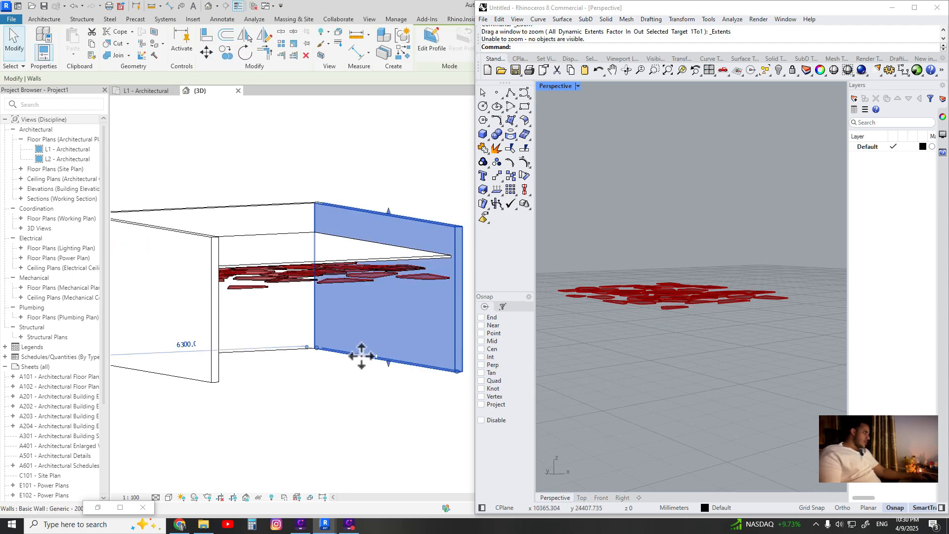
middle_click_drag(361, 355, 381, 252, "shift")
scroll(317, 223, "down", 3)
key("Escape")
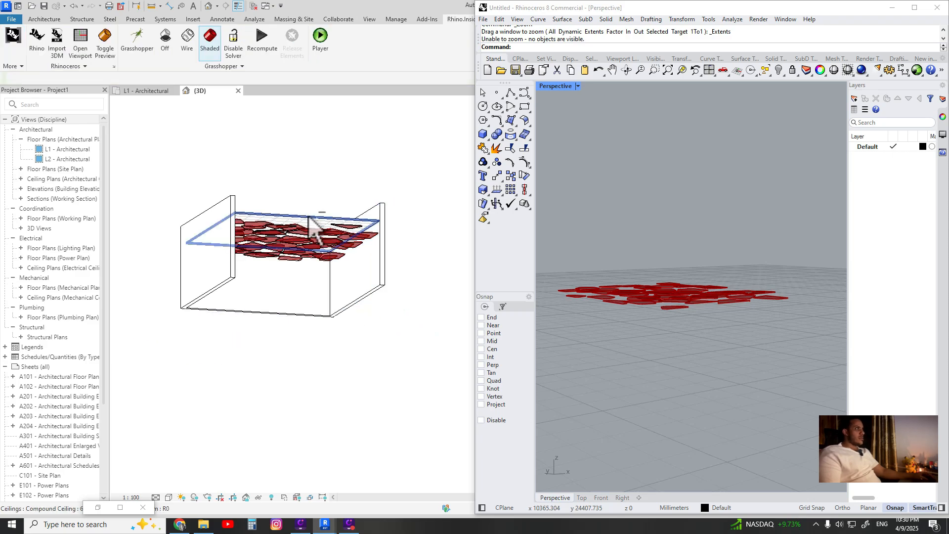
middle_click_drag(312, 225, 339, 317, "shift")
scroll(328, 282, "up", 3)
scroll(732, 327, "up", 4)
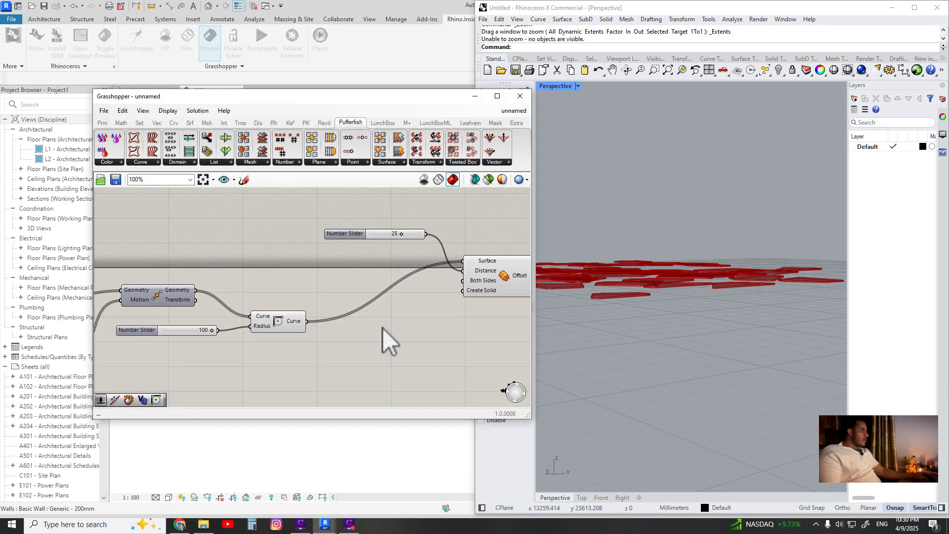
scroll(385, 331, "down", 3)
scroll(501, 267, "down", 3)
right_click_drag(494, 262, 276, 251)
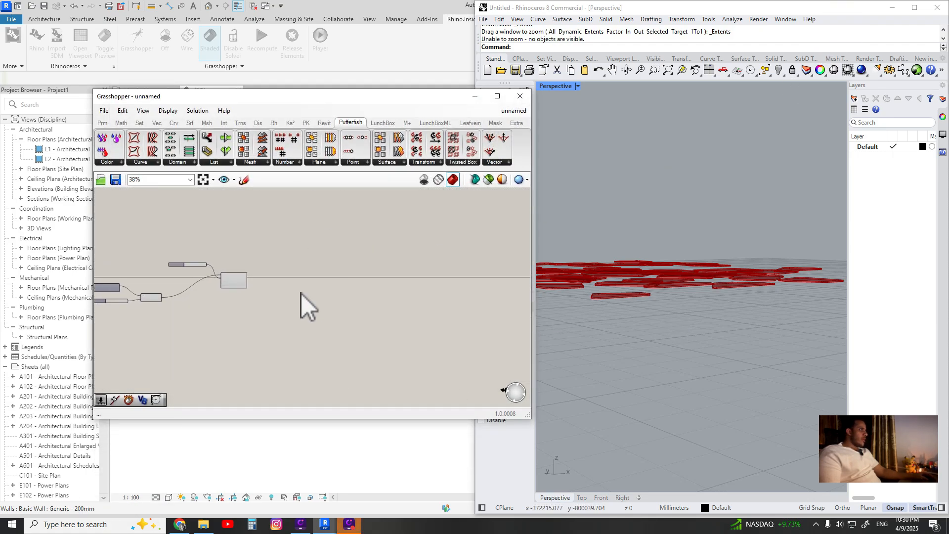
scroll(306, 287, "up", 2)
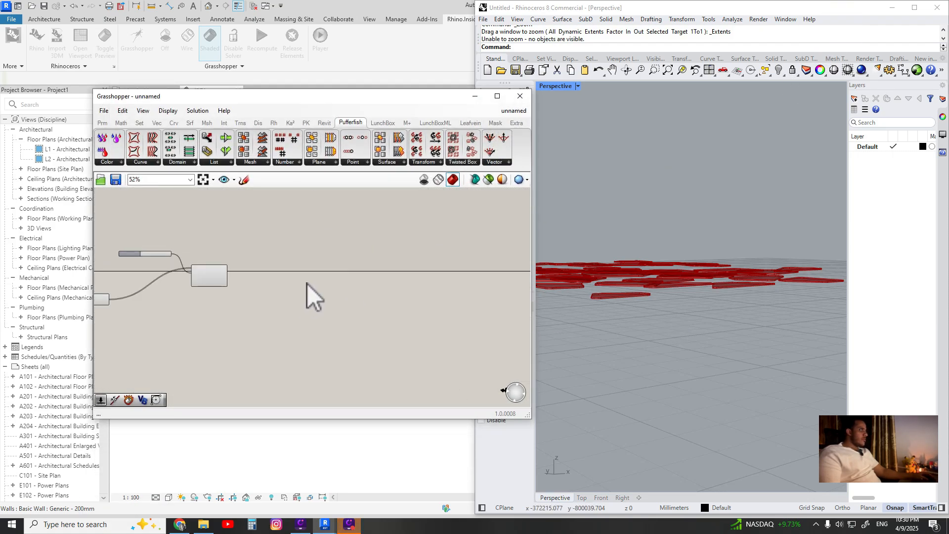
double_click(279, 282)
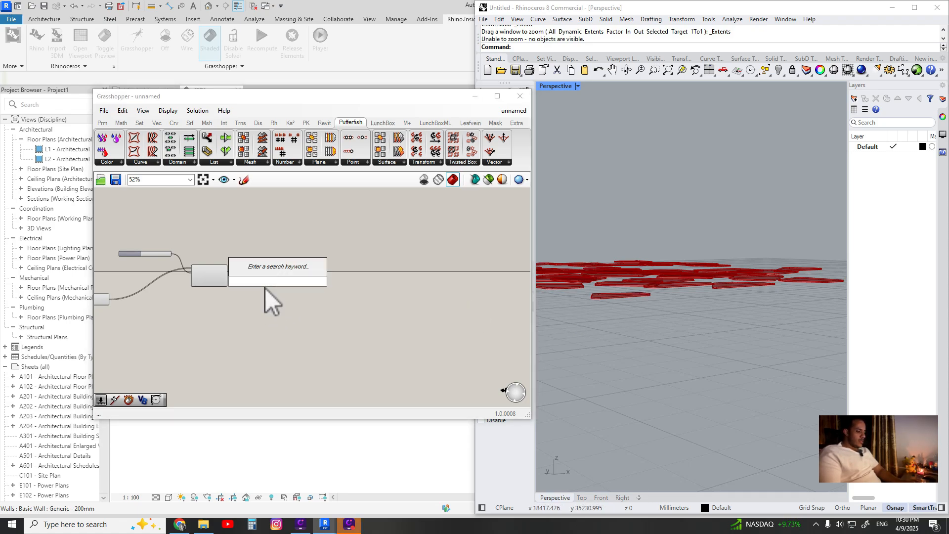
type("d")
key("BackSpace")
type("add")
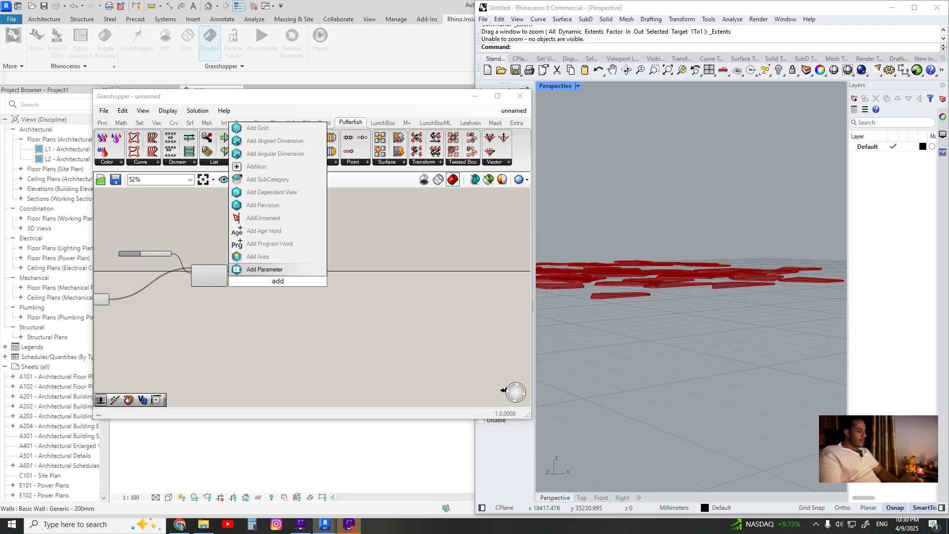
type("di")
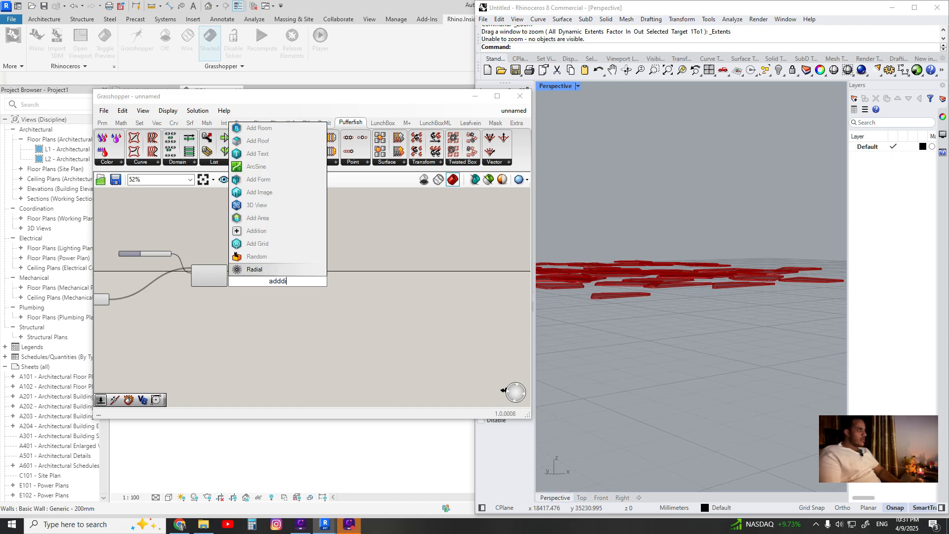
key("BackSpace")
key("BackSpace")
type("dire")
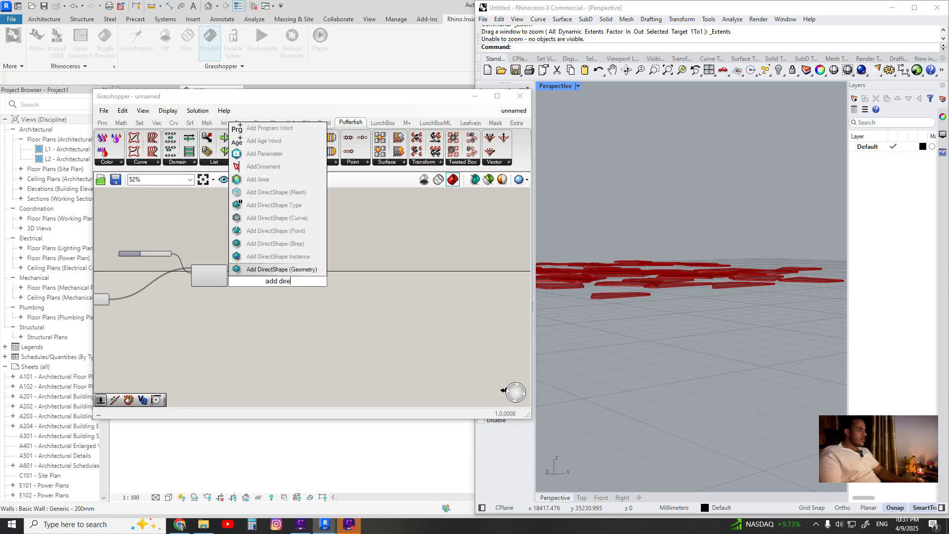
type("cccccc")
key("BackSpace")
key("BackSpace")
key("BackSpace")
key("BackSpace")
key("BackSpace")
key("BackSpace")
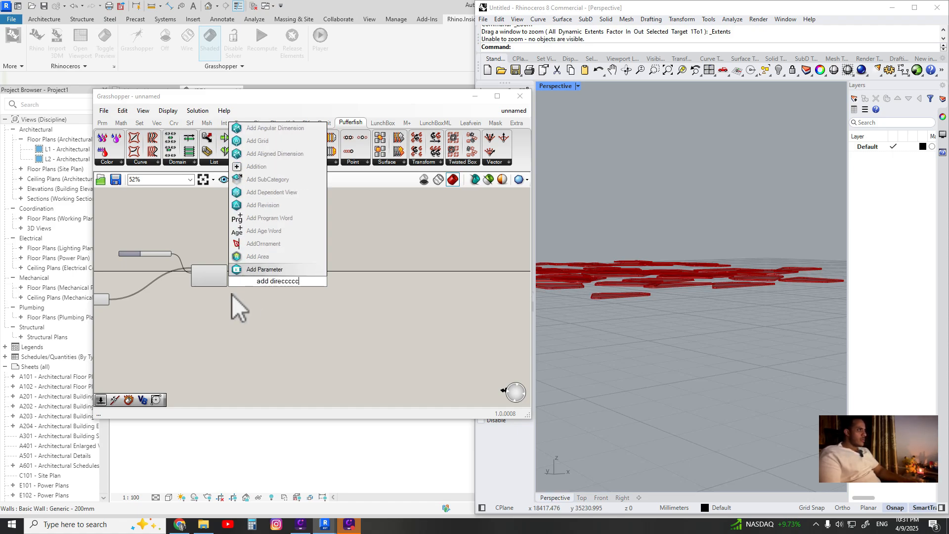
key("BackSpace")
key("BackSpace")
key("BackSpace")
key("BackSpace")
key("BackSpace")
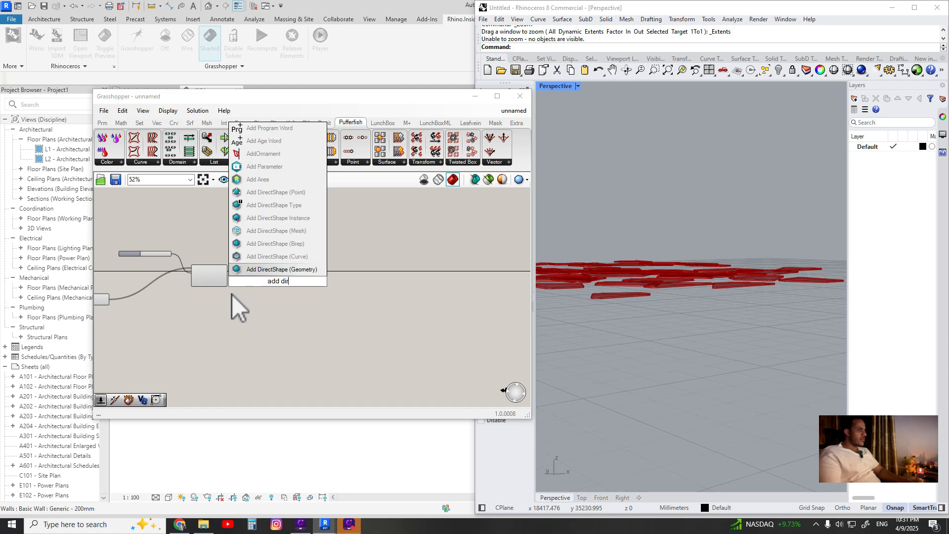
type("direc")
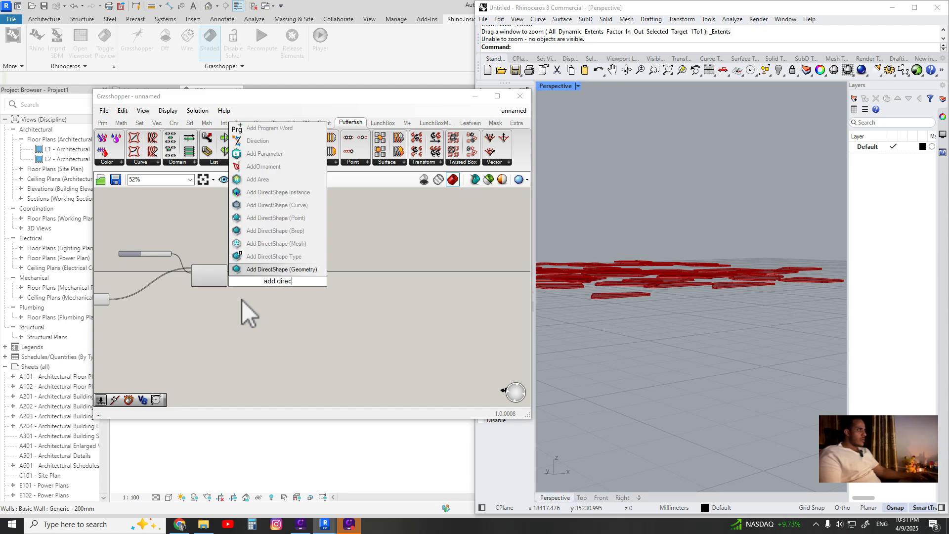
left_click(297, 231)
scroll(259, 280, "up", 5)
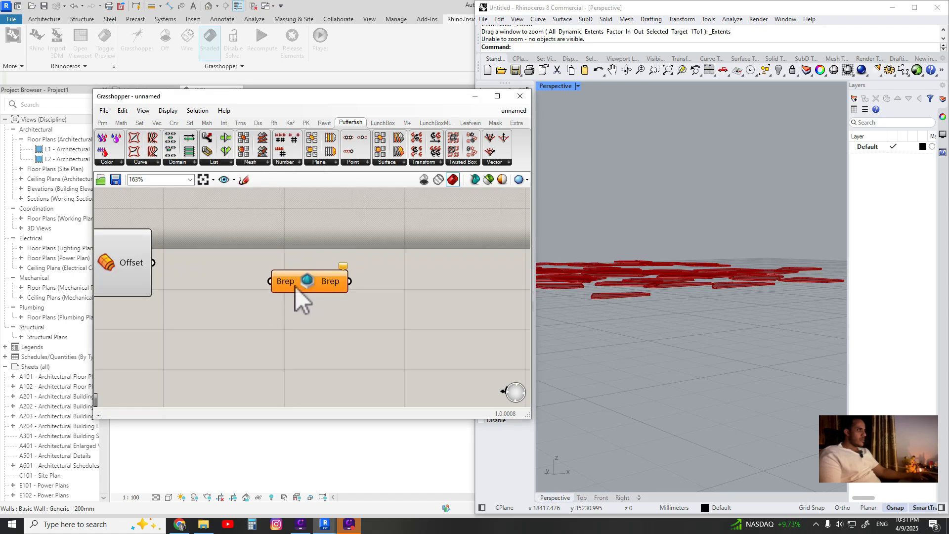
left_click(276, 281)
key("Delete")
Add an Add DirectShape (Brep) component and connect the Offset output to its Brep input
double_click(276, 279)
type("dd")
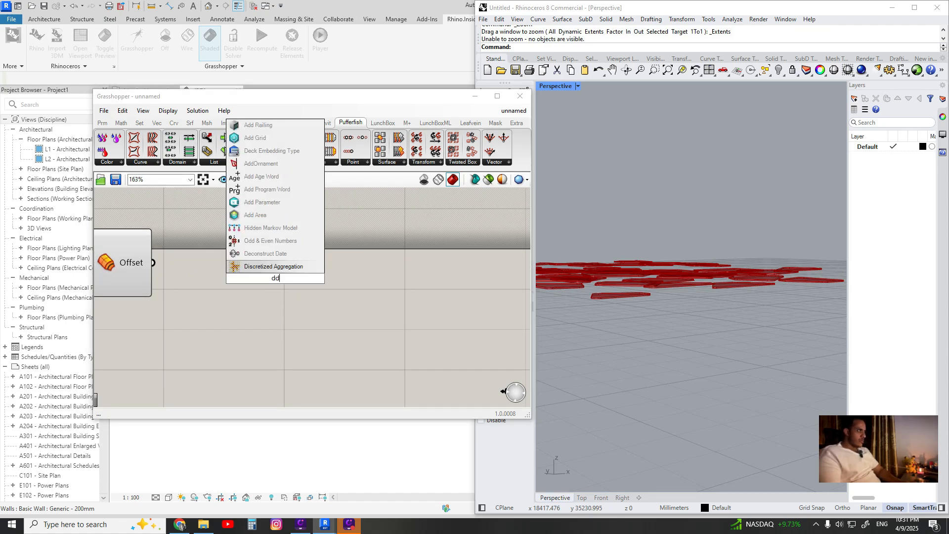
key("BackSpace")
key("BackSpace")
type("add direct")
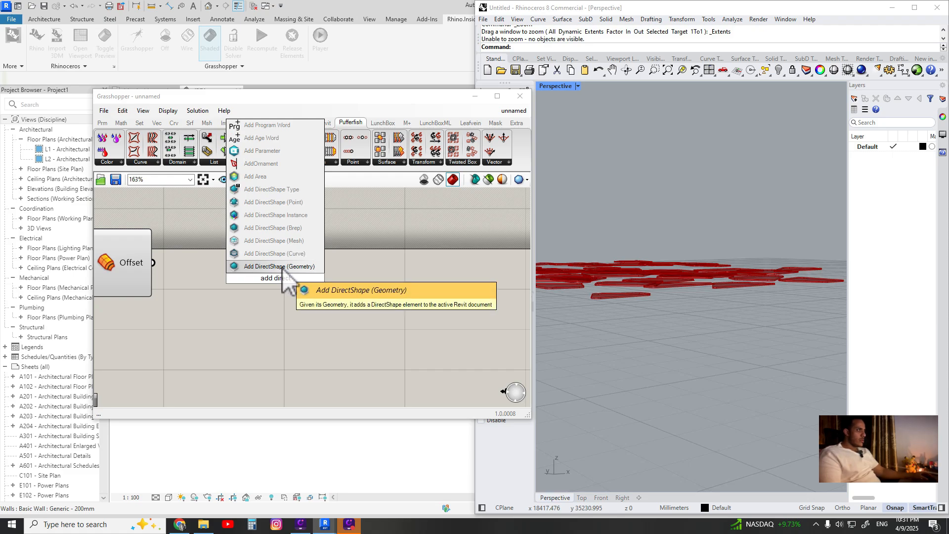
left_click(285, 228)
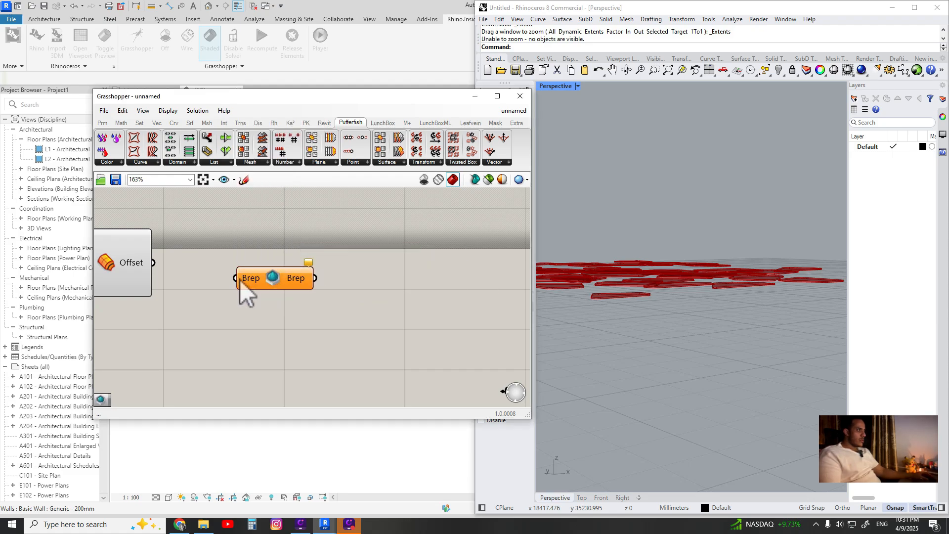
left_click_drag(153, 261, 261, 281)
scroll(304, 315, "down", 3)
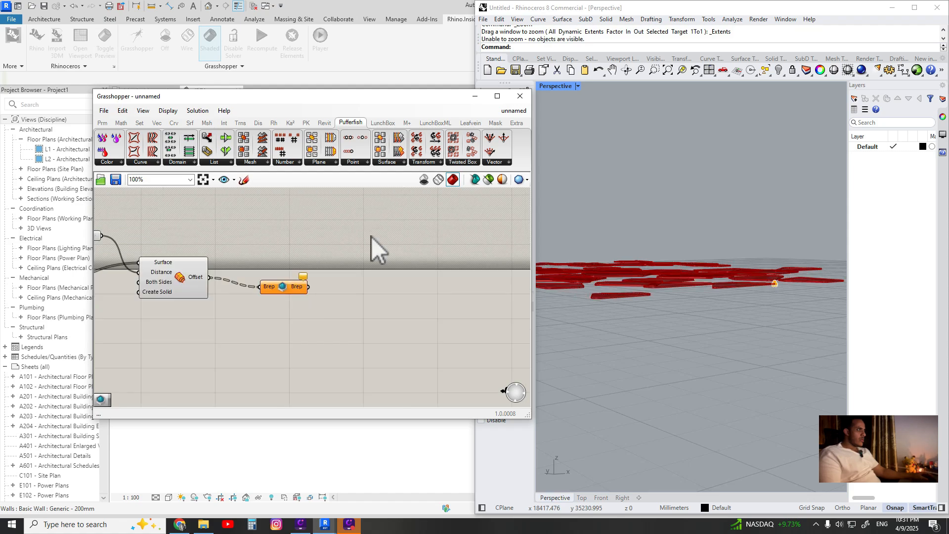
Minimize Grasshopper and Rhino, then examine the generated ceiling panels in the Revit 3D view
left_click(475, 96)
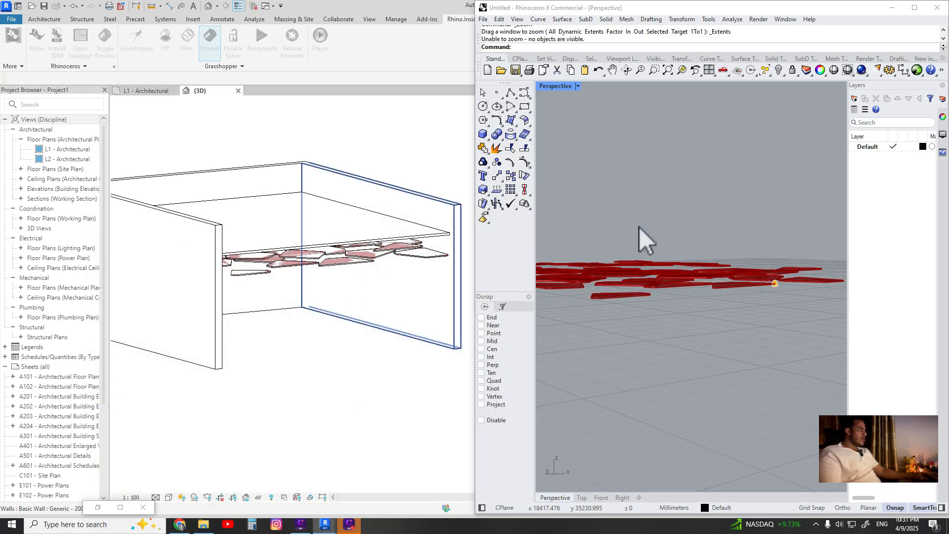
scroll(368, 302, "down", 2)
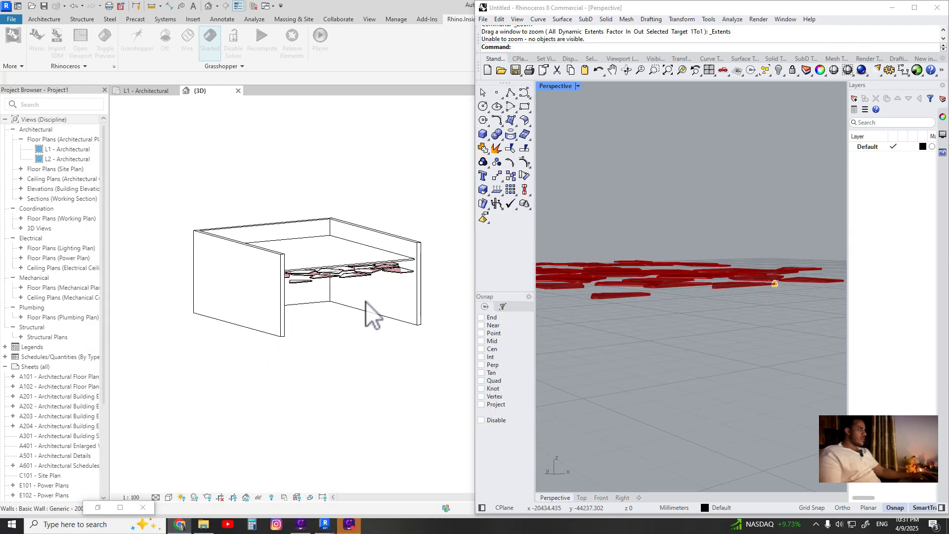
left_click_drag(524, 7, 434, 57)
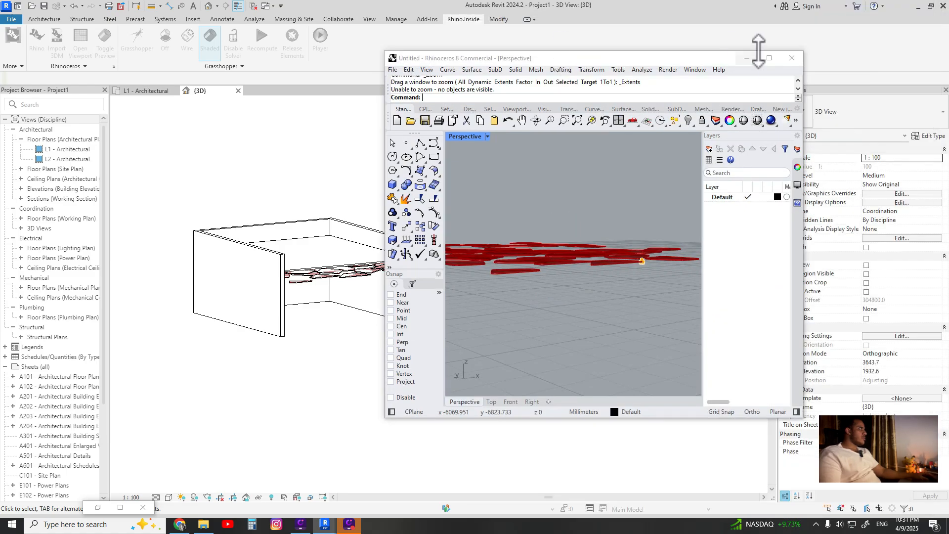
left_click(745, 58)
scroll(407, 329, "up", 5)
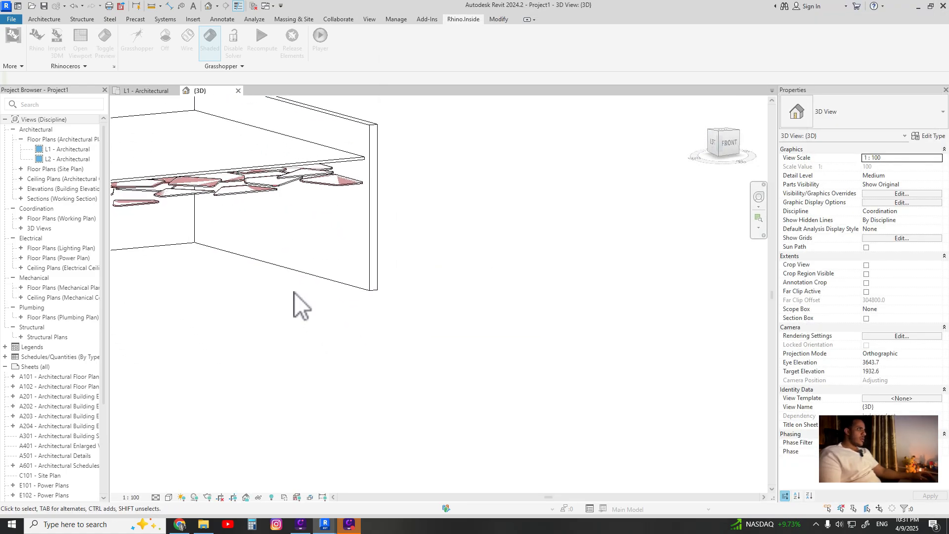
middle_click_drag(207, 236, 752, 398, "shift")
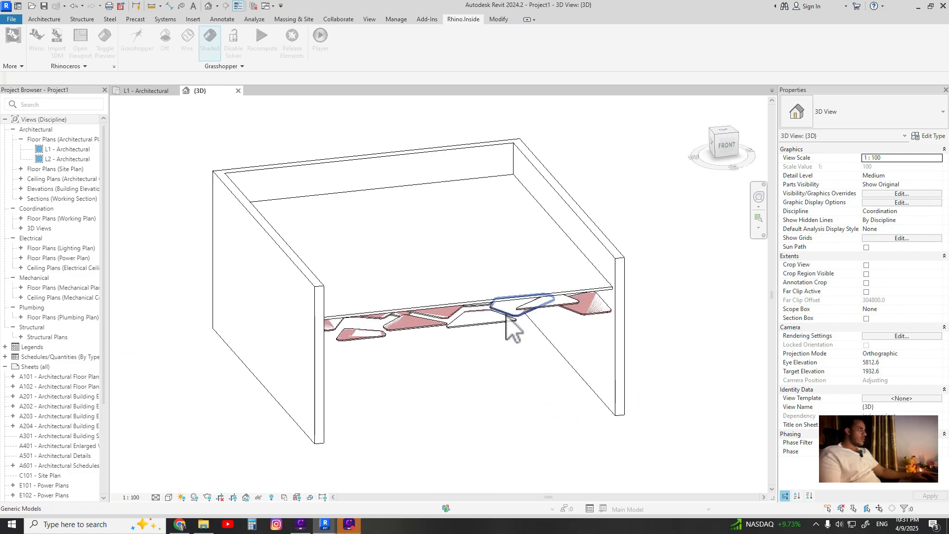
middle_click_drag(441, 410, 466, 286, "shift")
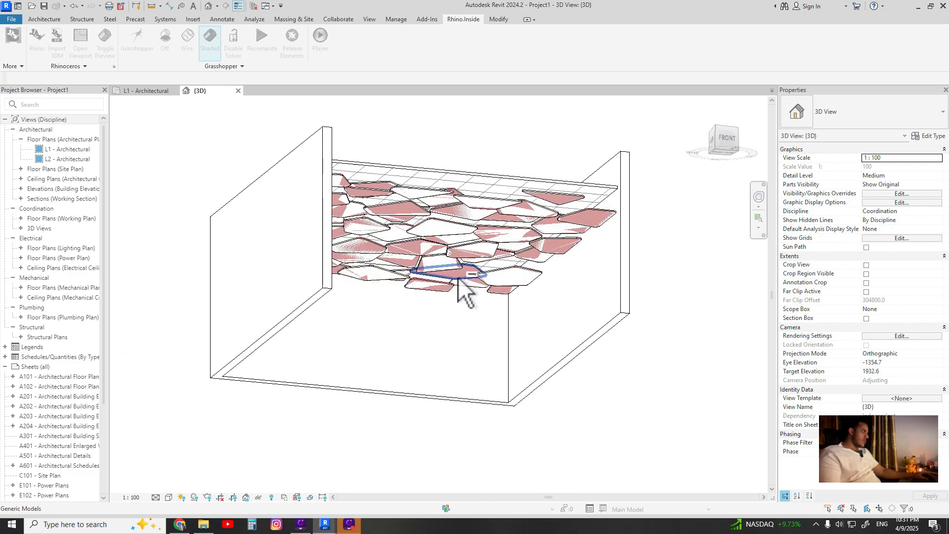
Select individual ceiling panels and the ceiling in the Revit 3D view to examine their element properties
left_click(466, 286)
scroll(502, 229, "up", 4)
left_click(301, 197)
left_click(381, 170)
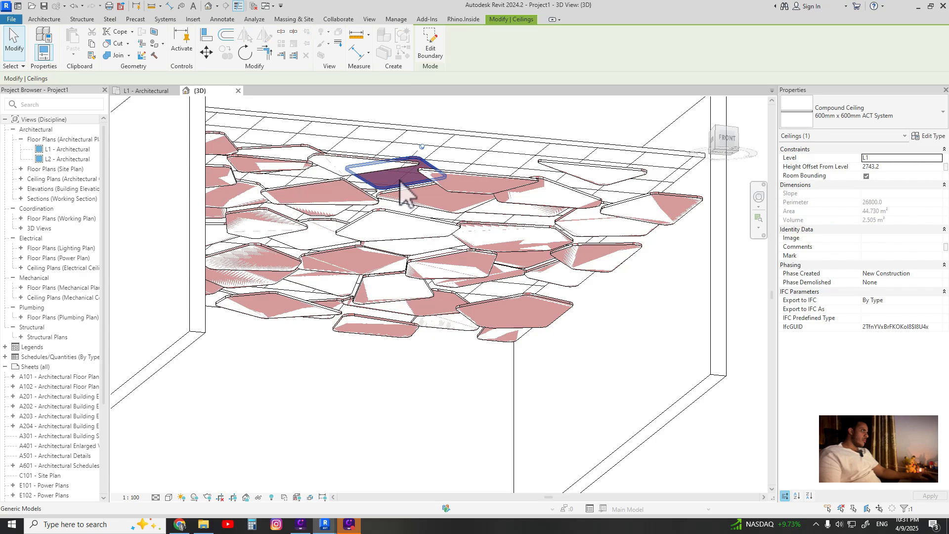
left_click(445, 178)
left_click(556, 196)
left_click(642, 208)
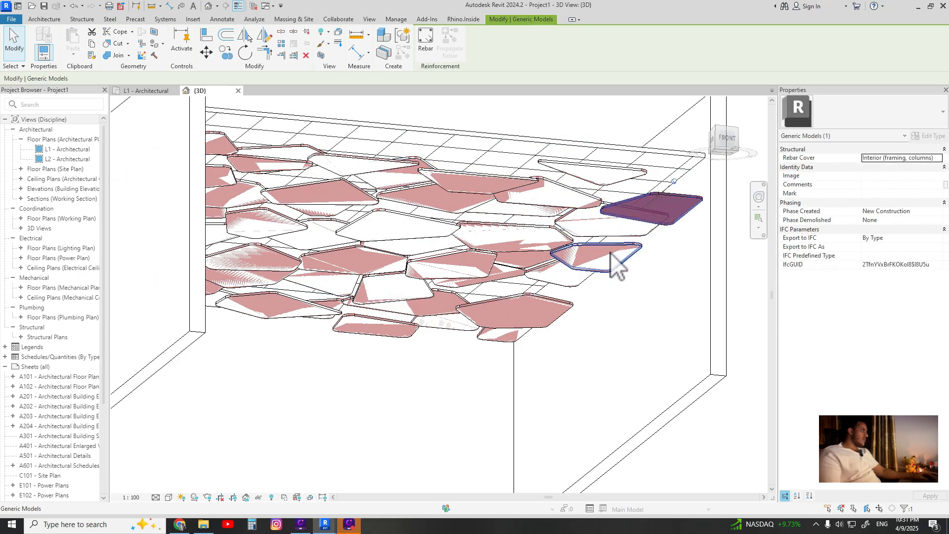
left_click(613, 263)
left_click(490, 316)
left_click(400, 303)
left_click(326, 284)
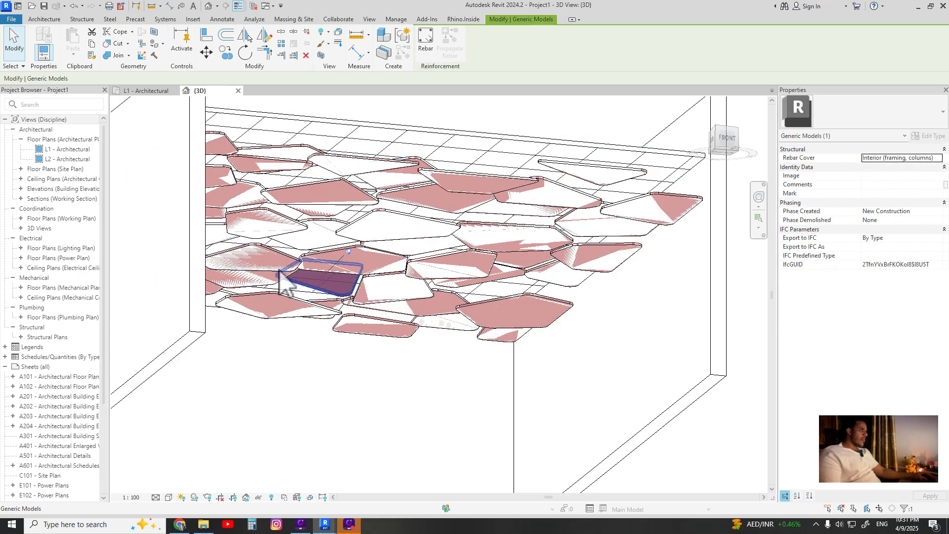